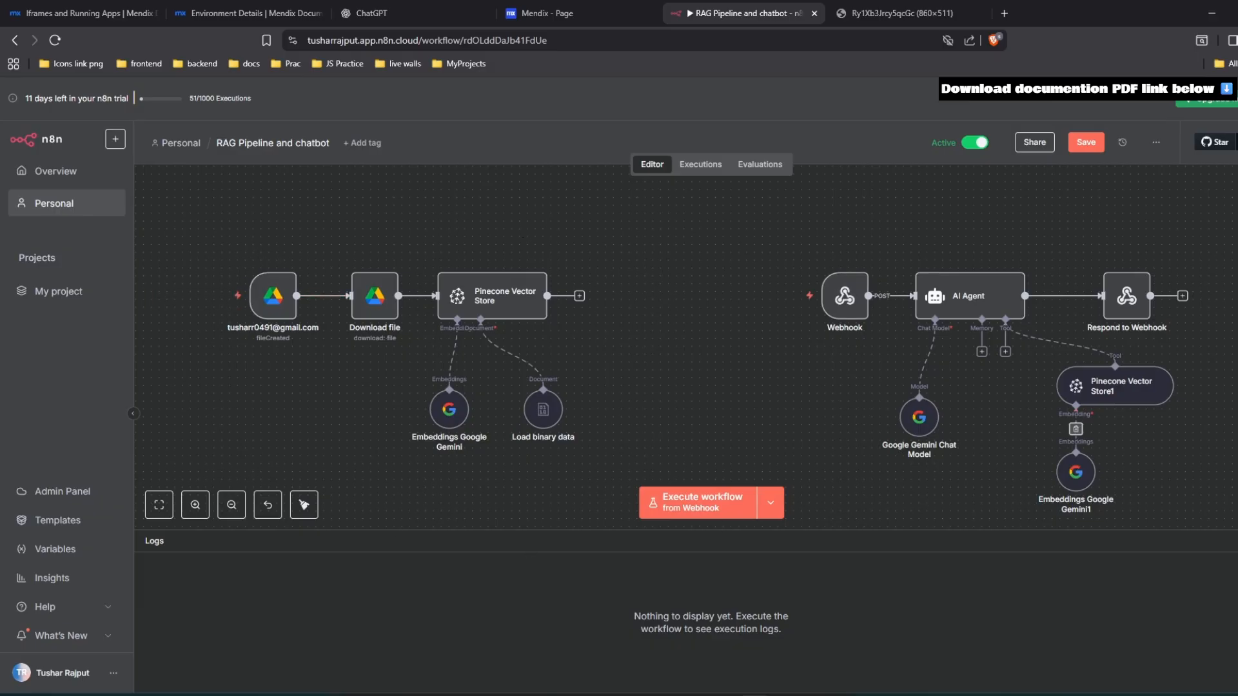
Add a sticky note above the Download file node with the level-two heading "RAG PIPELINE".
key("shift+s")
left_click_drag(766, 430, 369, 197)
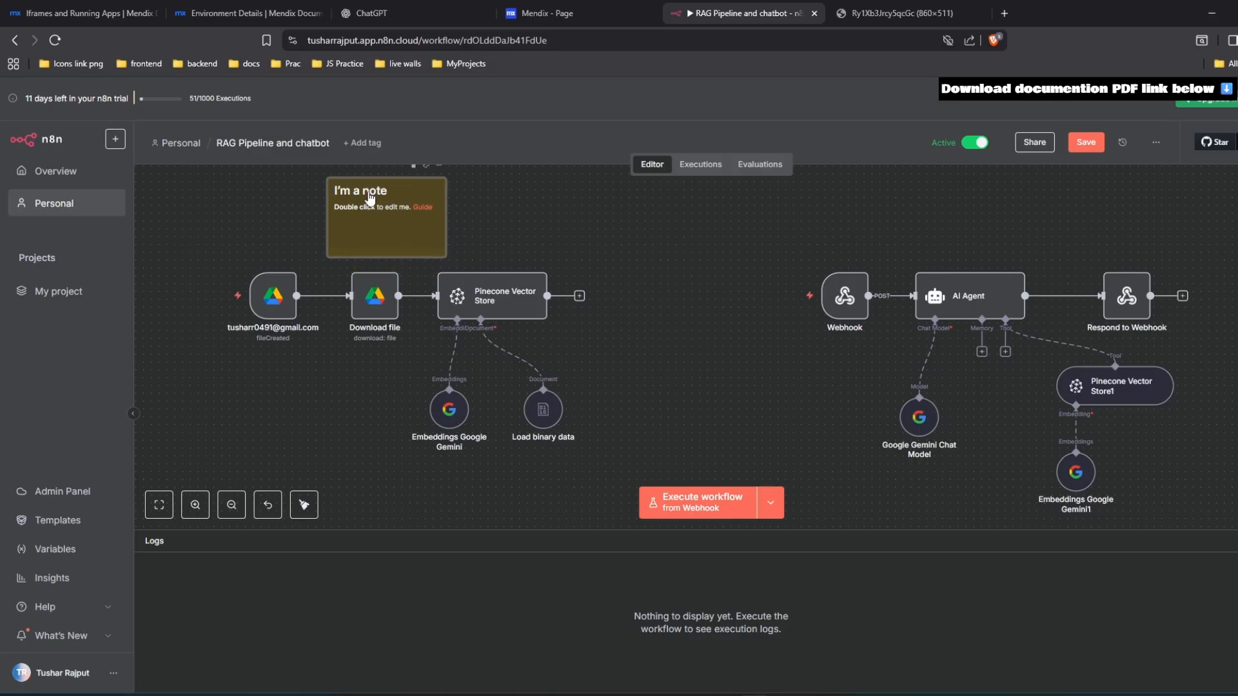
double_click(441, 229)
type("$$")
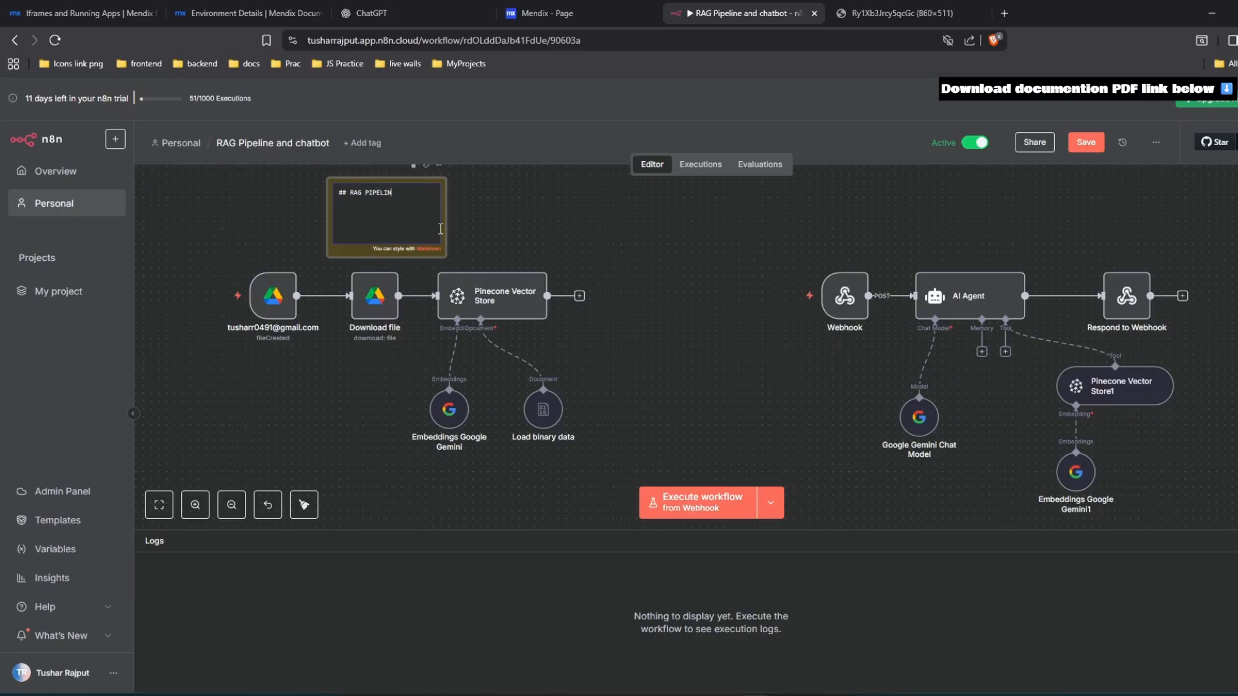
left_click(512, 237)
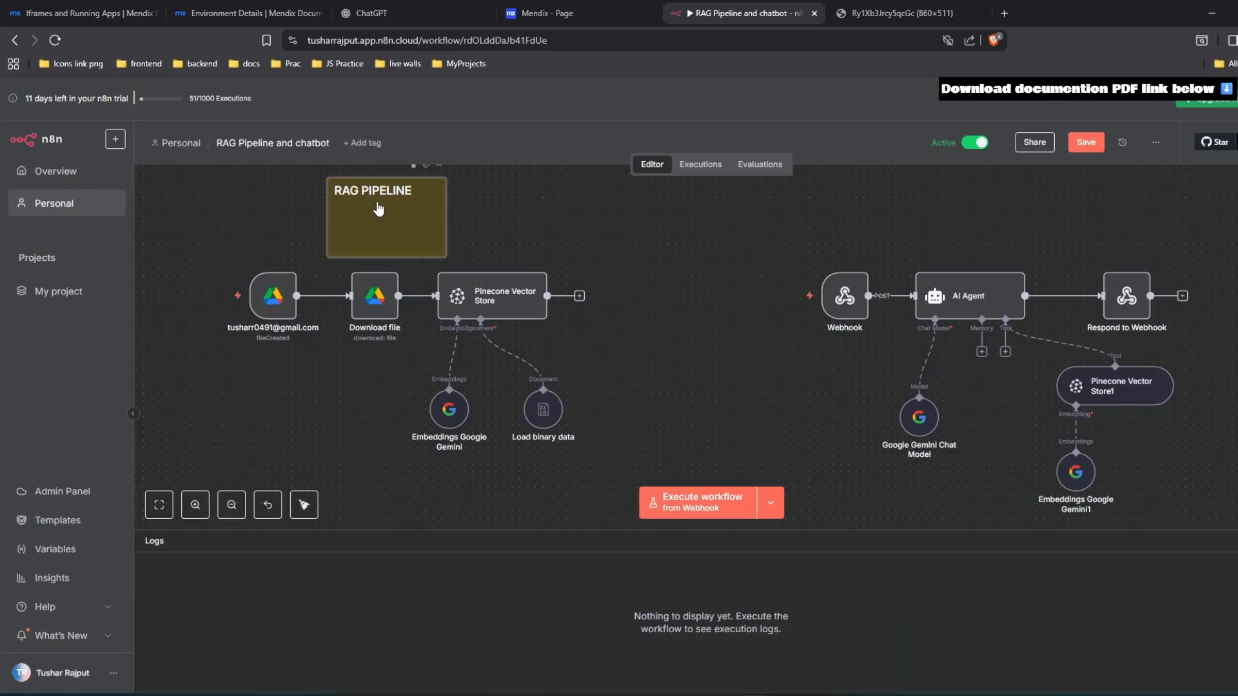
double_click(377, 205)
left_click(456, 210)
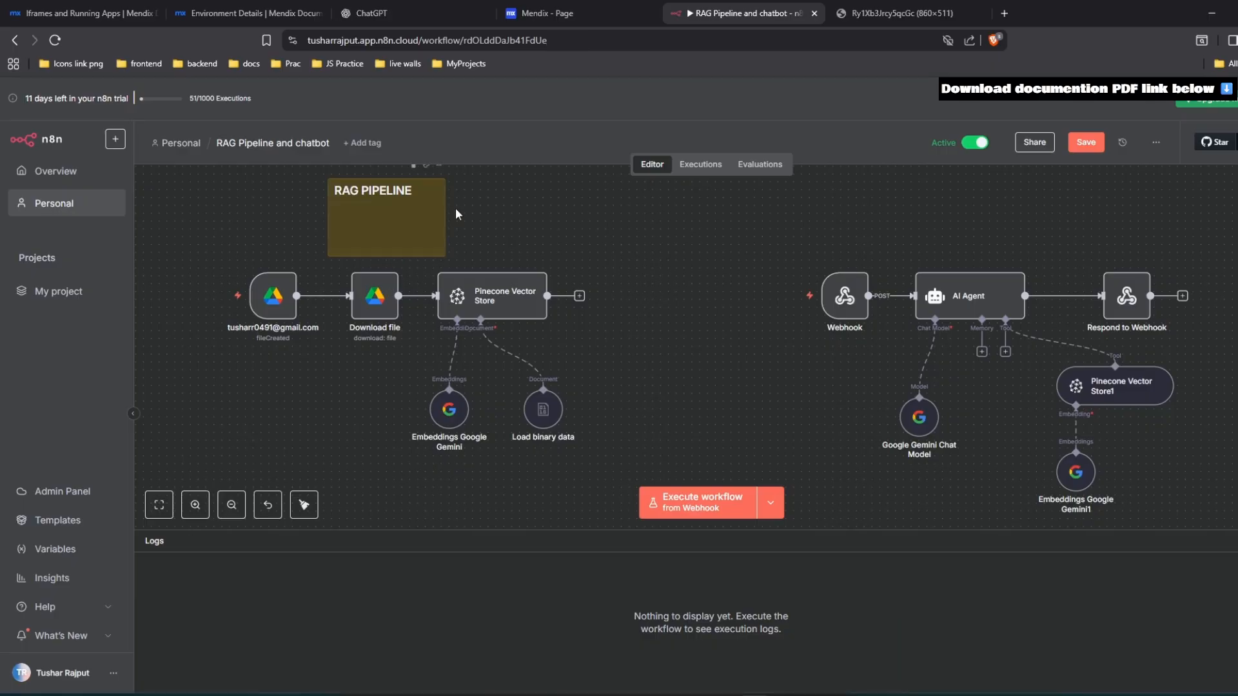
Colour the RAG PIPELINE sticky note red and position it centred above the Download file node.
left_click(425, 166)
left_click(407, 142)
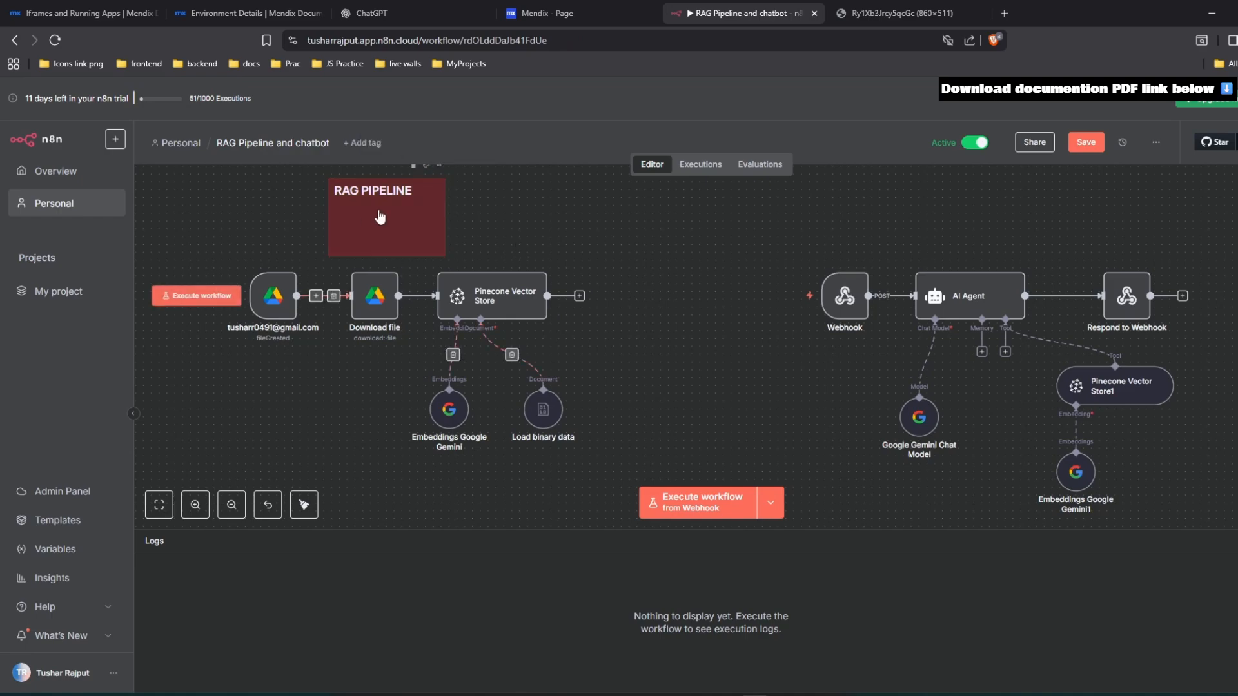
left_click_drag(381, 218, 404, 218)
scroll(587, 324, "up", 2)
scroll(586, 324, "down", 3)
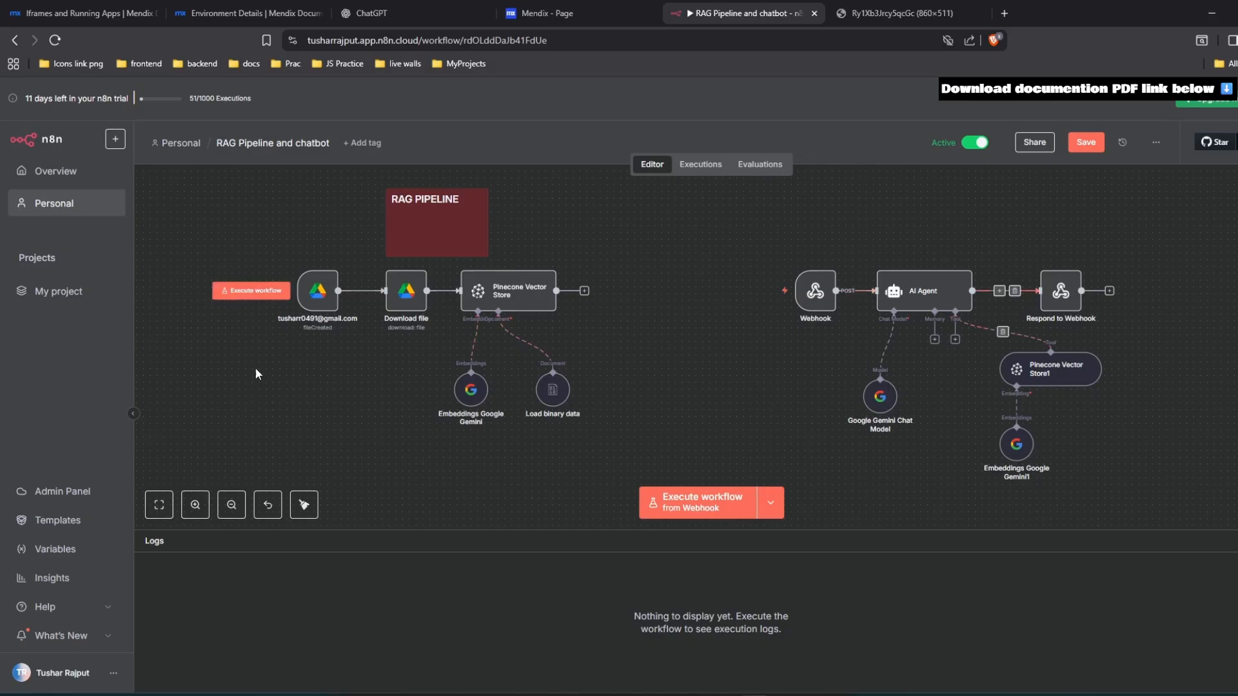
left_click_drag(403, 249, 403, 242)
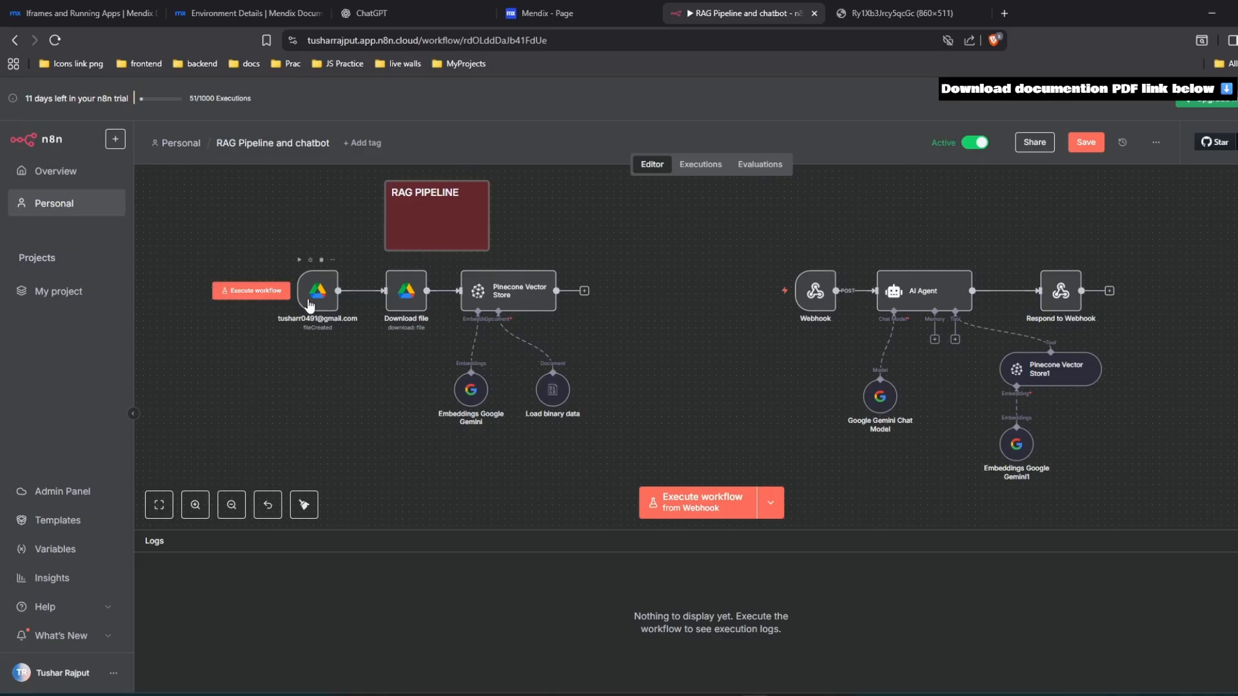
Search the web for "google drive" in a new browser tab and open the Google Drive home page.
left_click(1004, 12)
type("google")
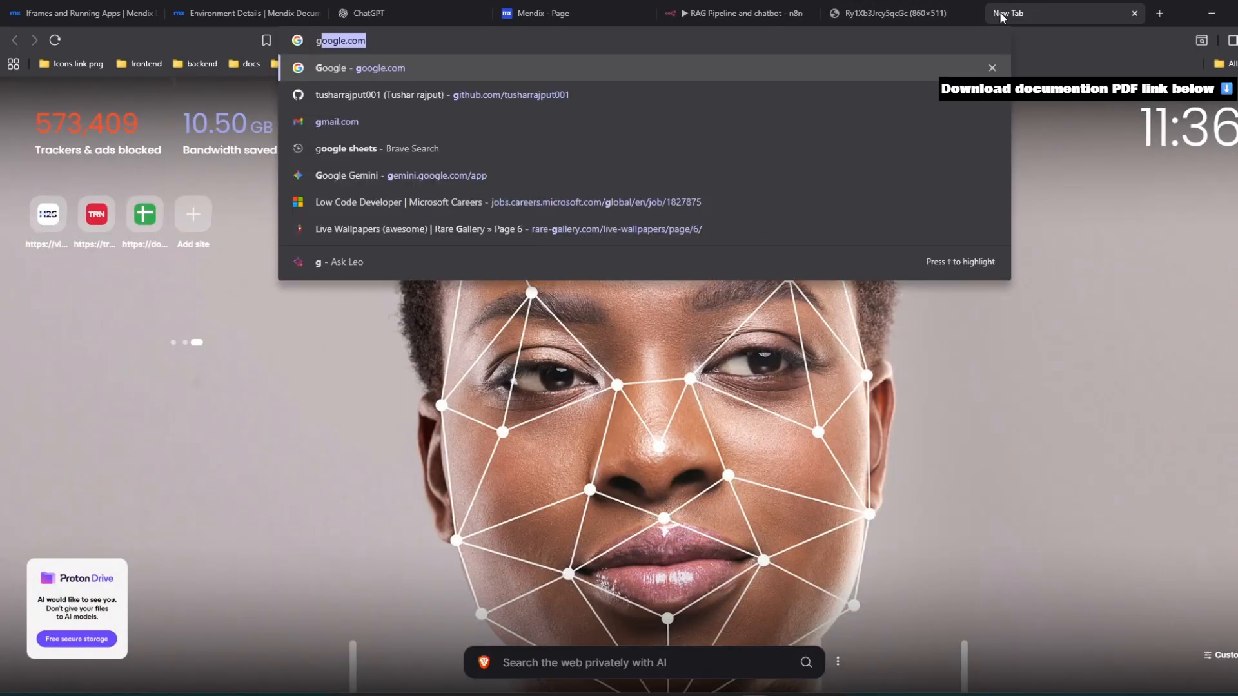
type(" drive")
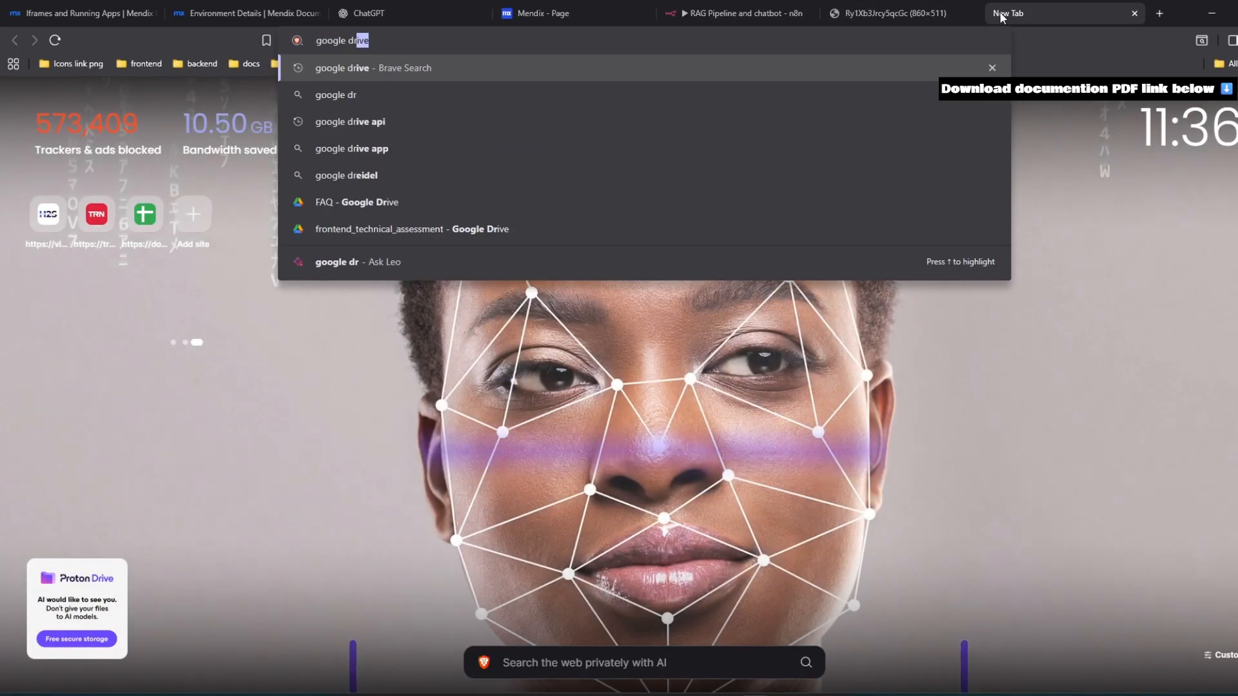
key("Return")
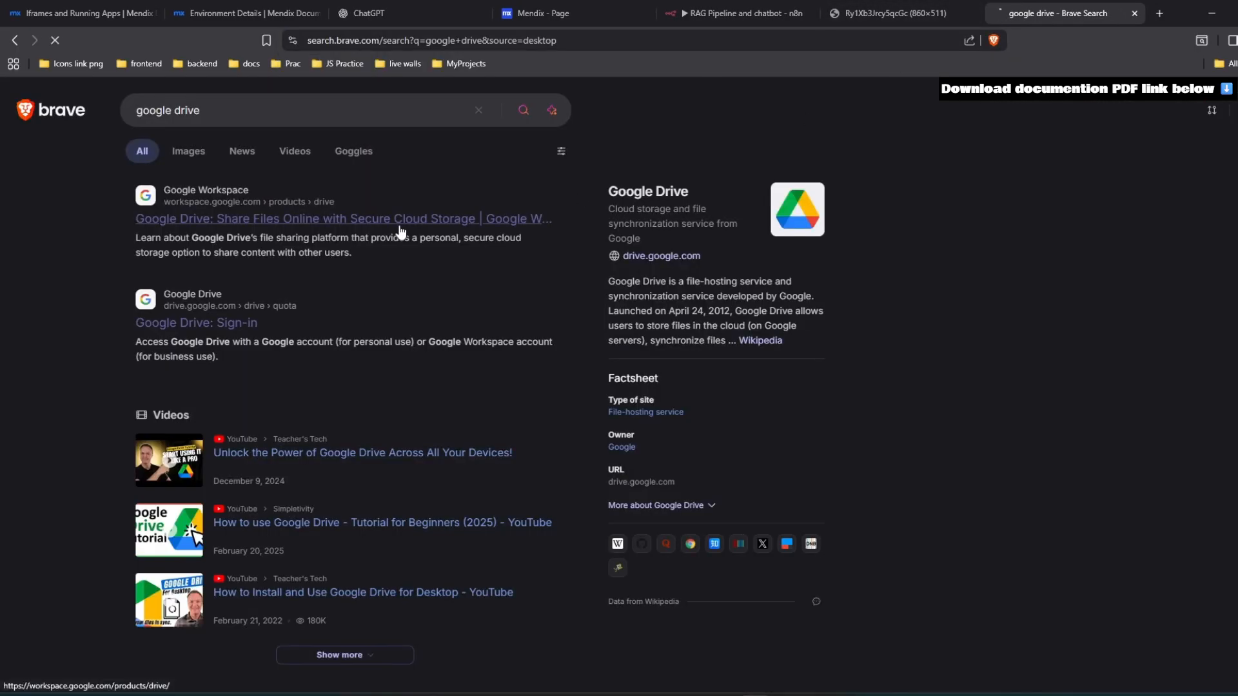
left_click(400, 235)
left_click(1223, 105)
left_click(992, 13)
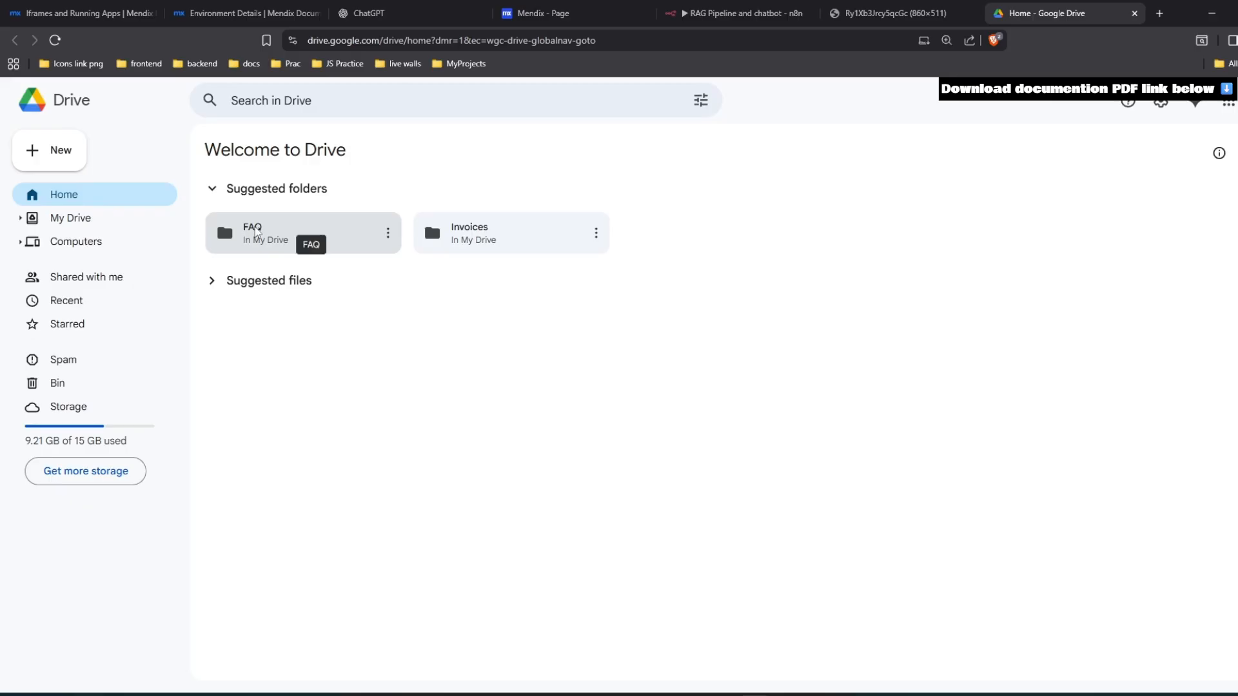
Open Tech_Haven_Policy_and_FAQ_Descriptive.pdf from the FAQ folder, read through its store policies and FAQs, and close the preview.
double_click(256, 233)
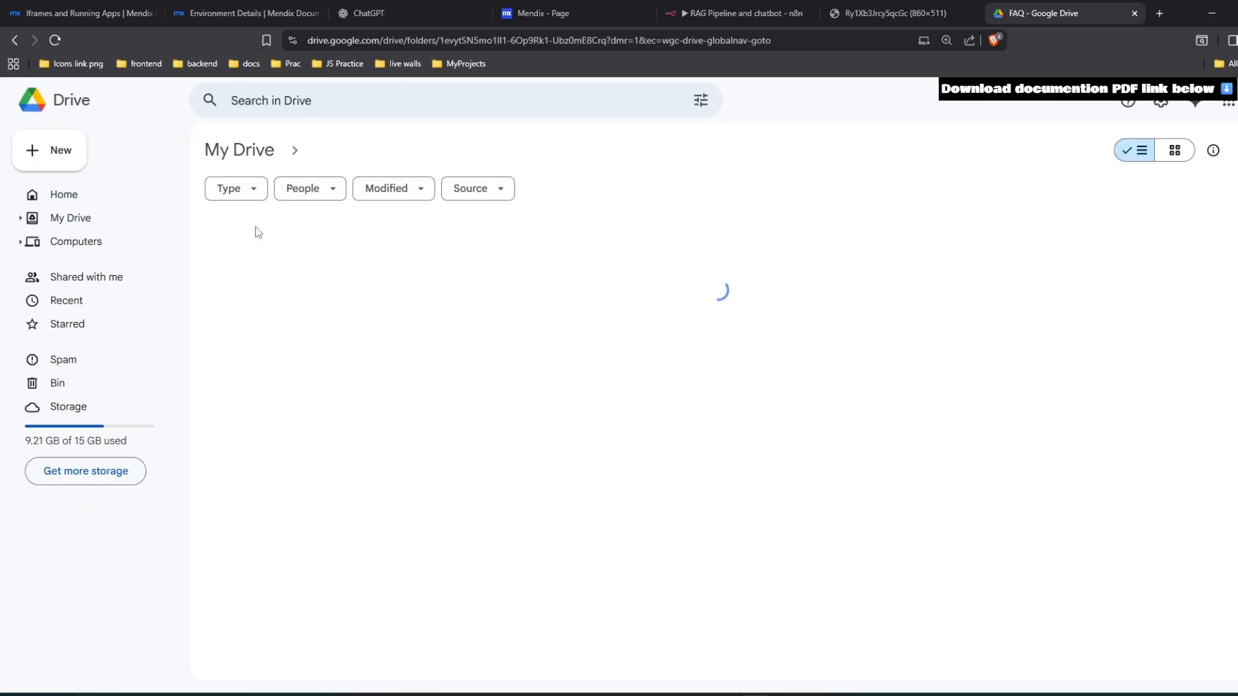
double_click(267, 259)
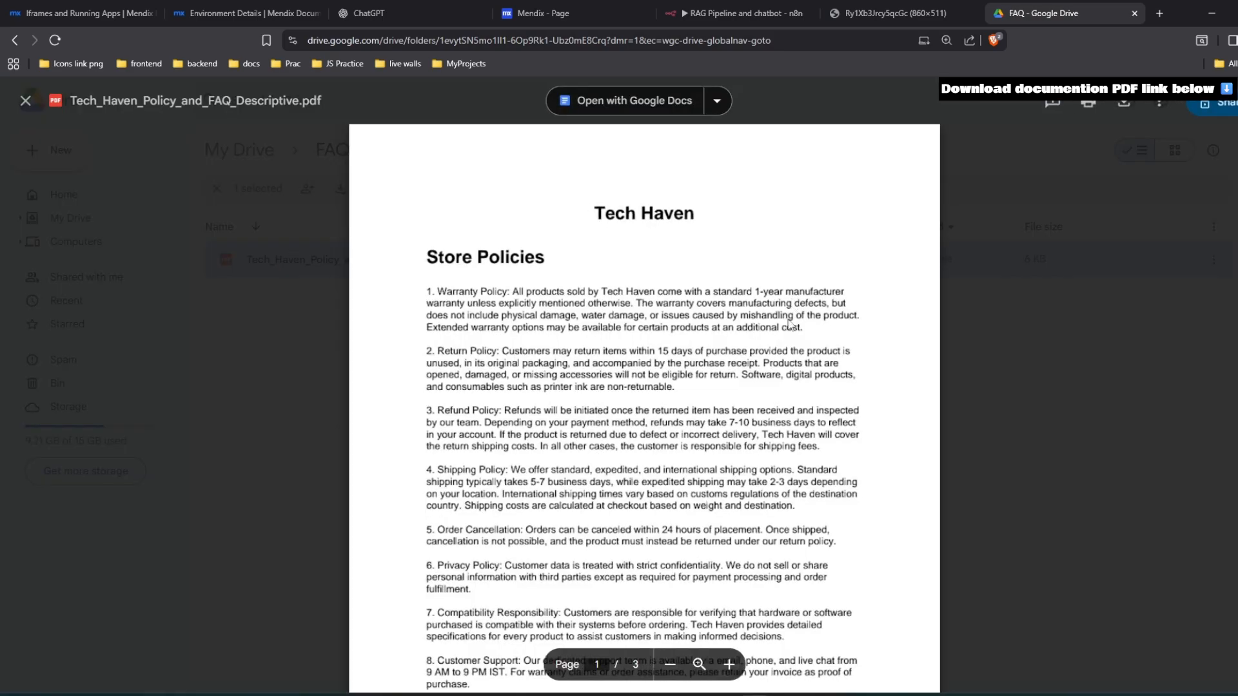
left_click_drag(592, 213, 682, 211)
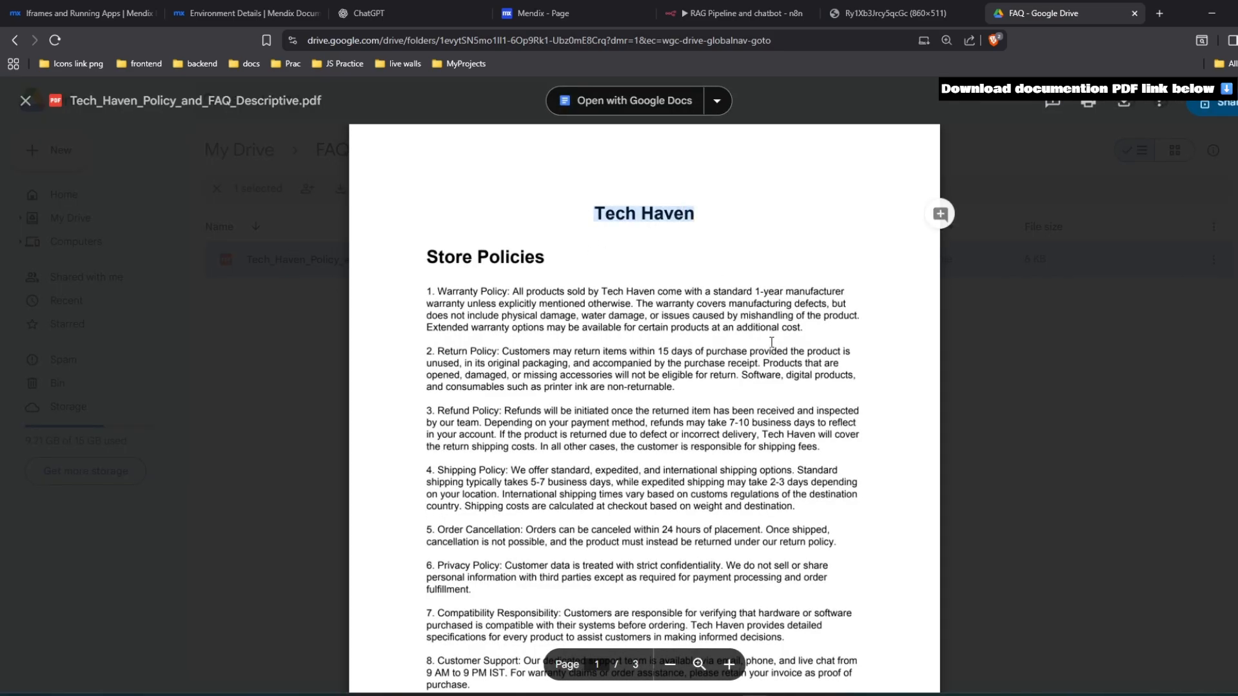
left_click(626, 216)
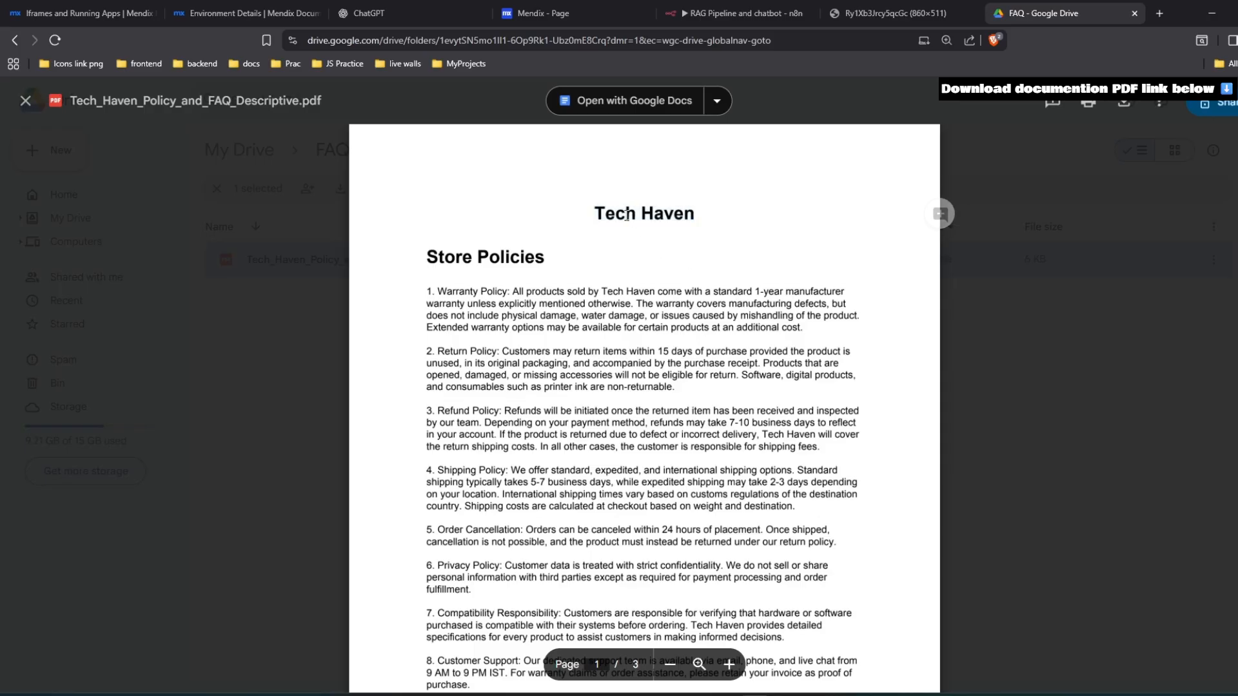
scroll(553, 258, "down", 1)
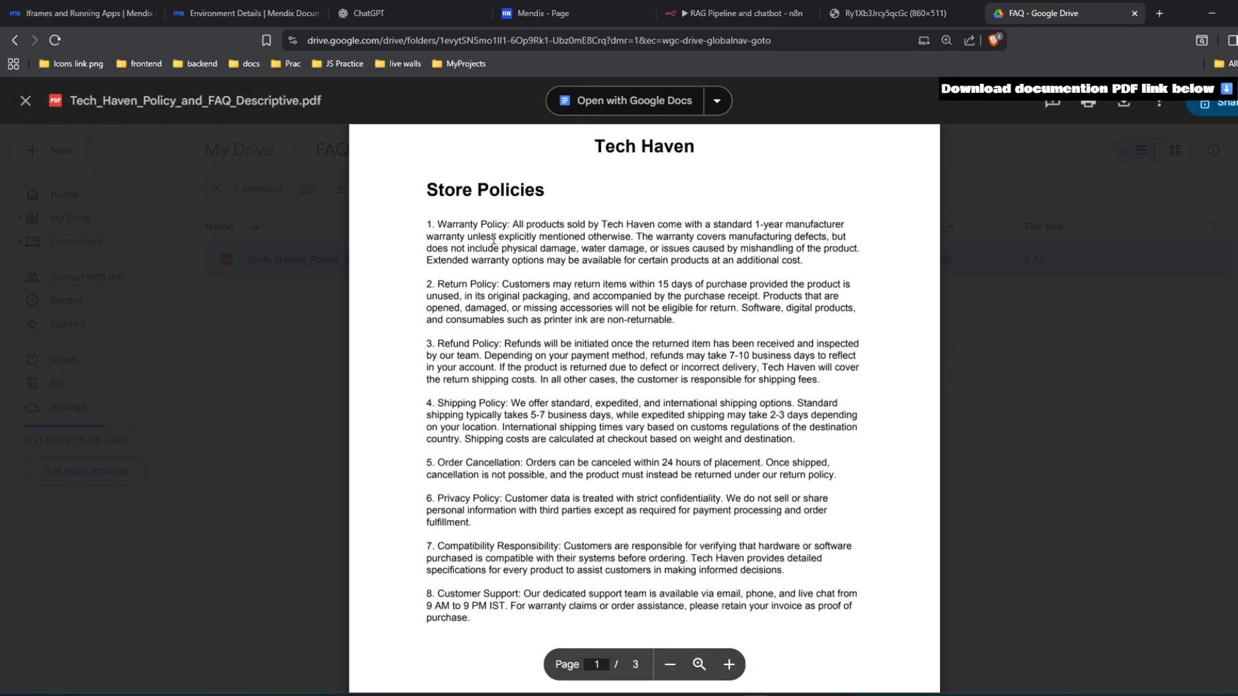
left_click_drag(426, 192, 547, 194)
scroll(502, 328, "down", 4)
scroll(501, 328, "down", 8)
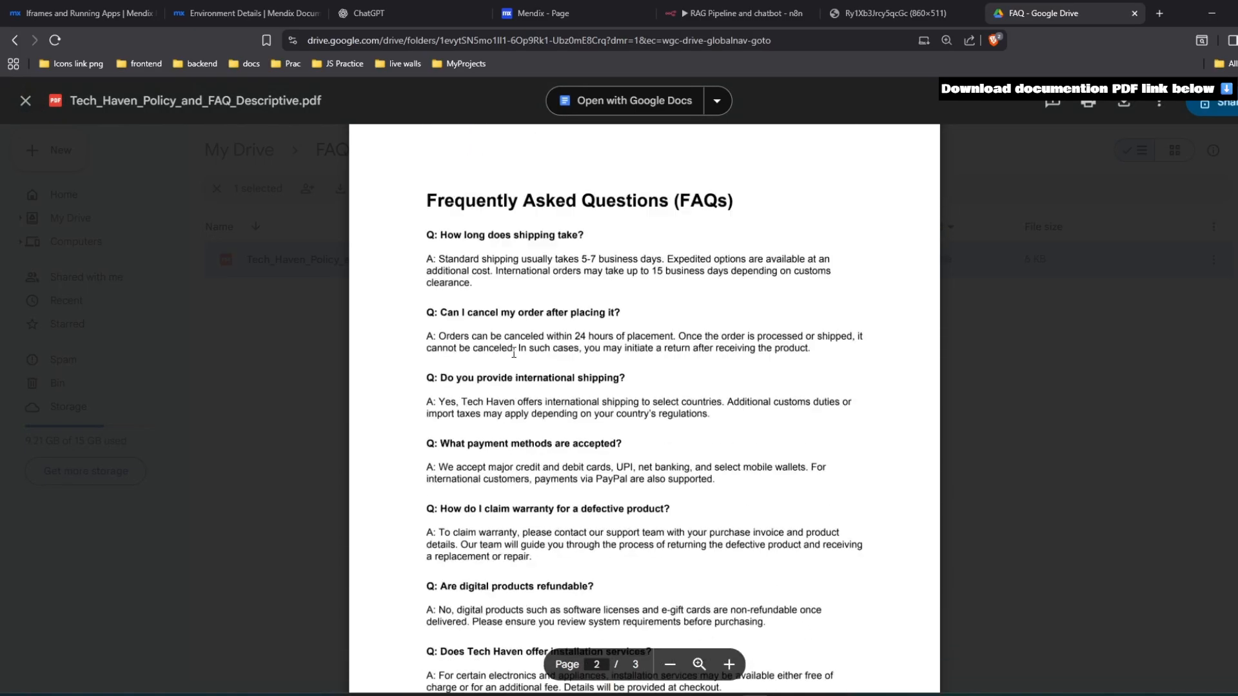
scroll(758, 225, "down", 10)
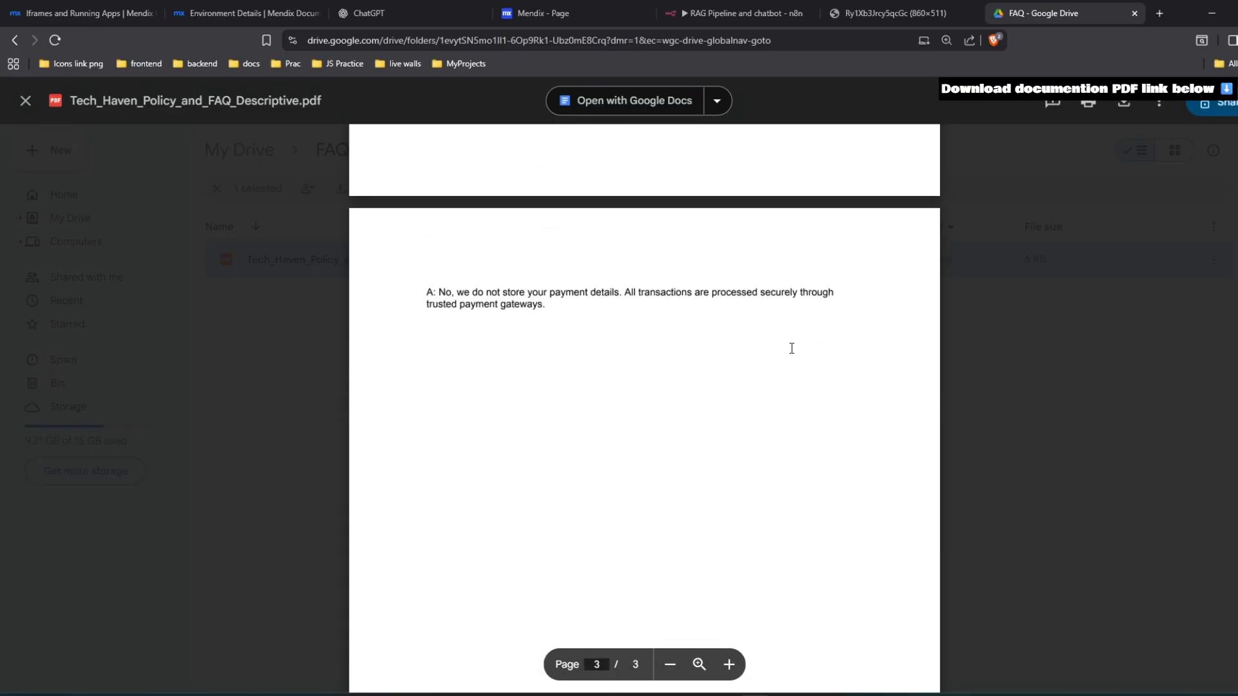
scroll(790, 348, "up", 20)
scroll(736, 321, "up", 1)
left_click(588, 338)
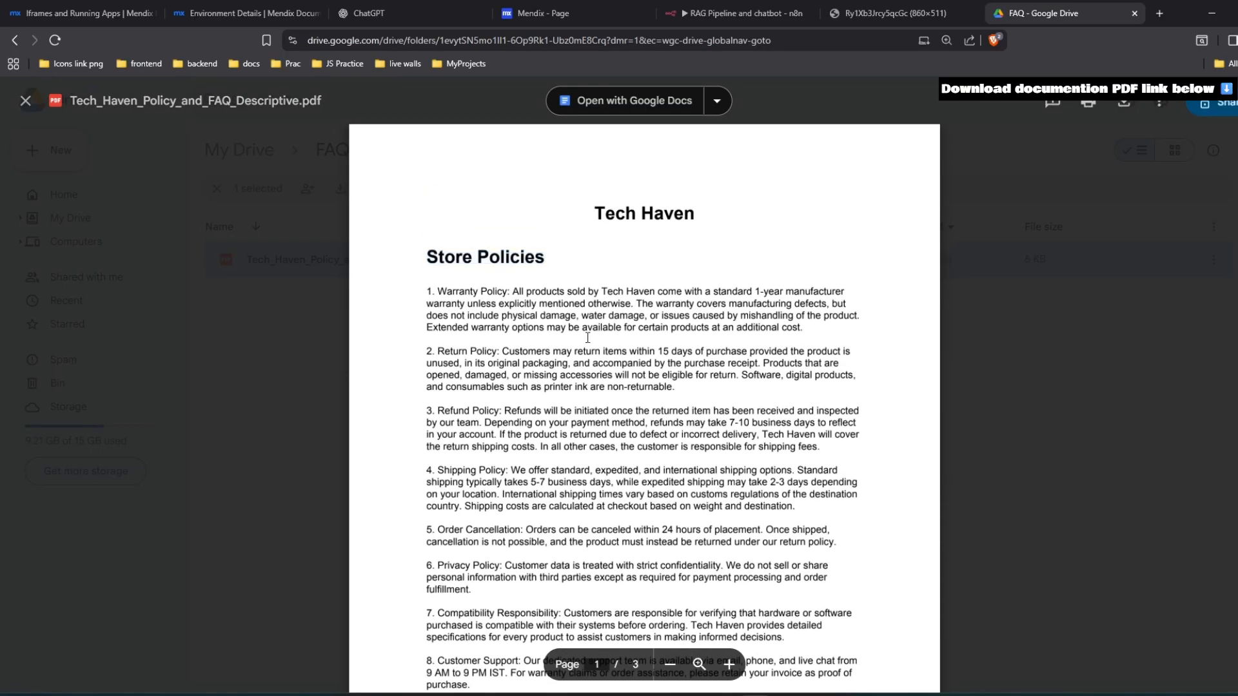
scroll(525, 326, "down", 12)
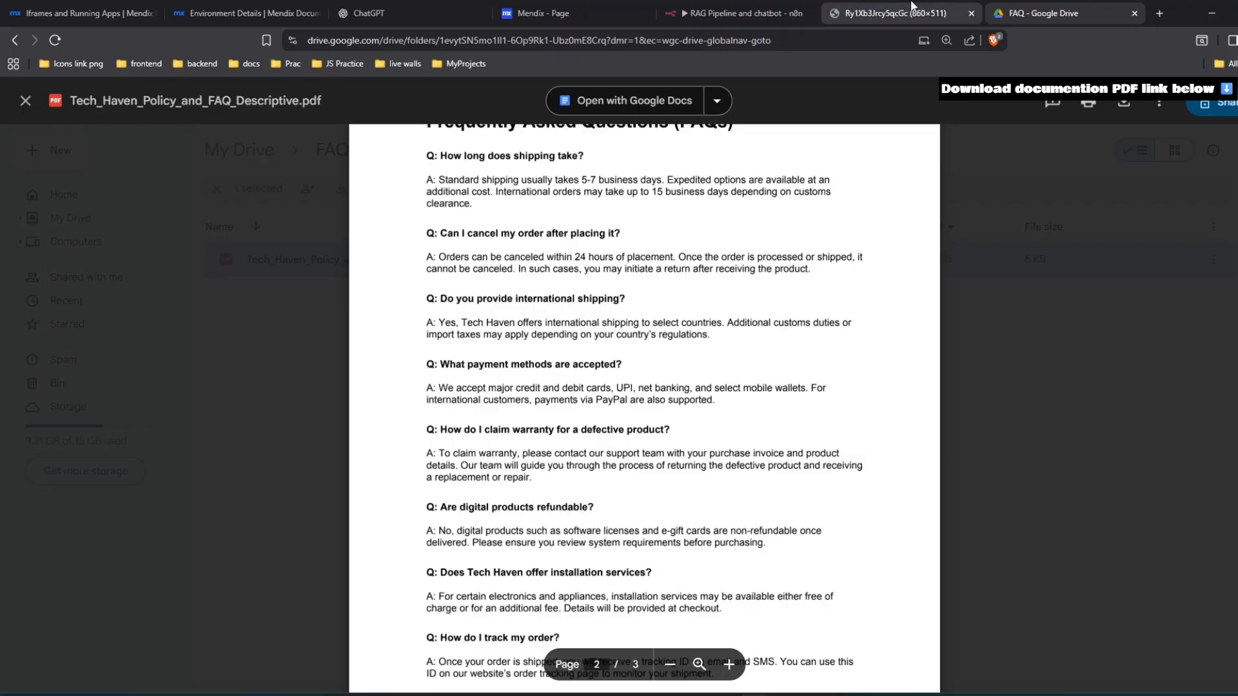
left_click(735, 13)
left_click(1105, 8)
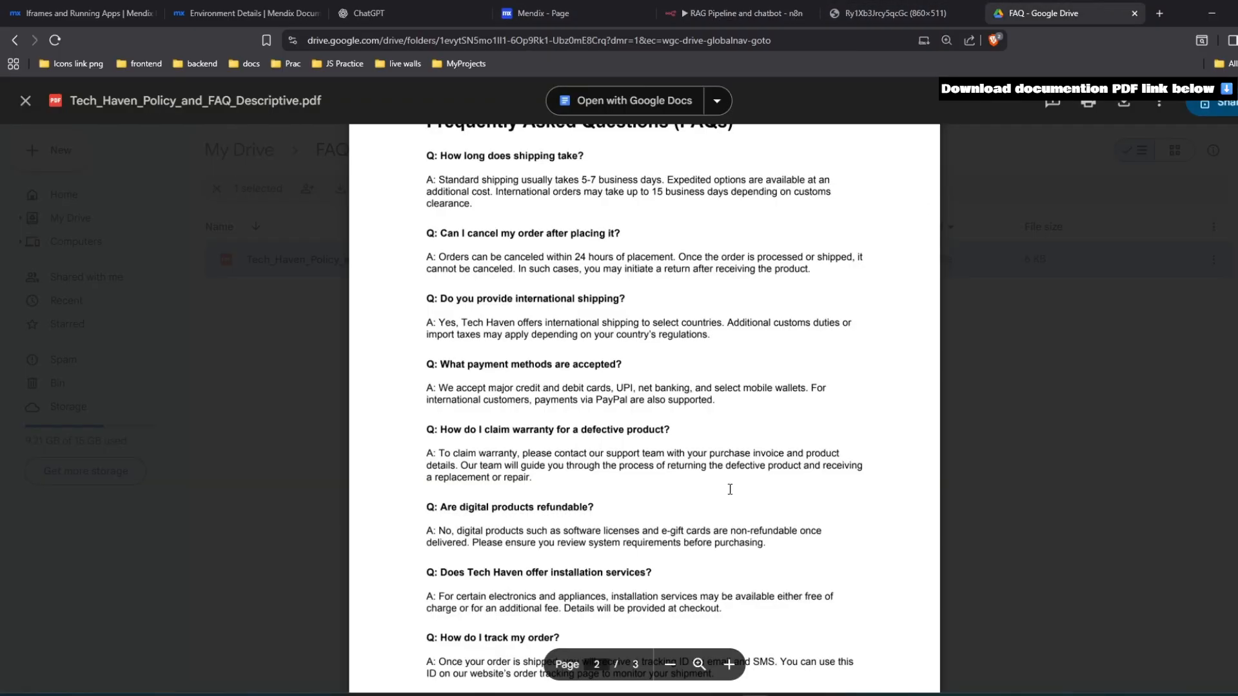
scroll(710, 497, "up", 12)
scroll(741, 401, "down", 20)
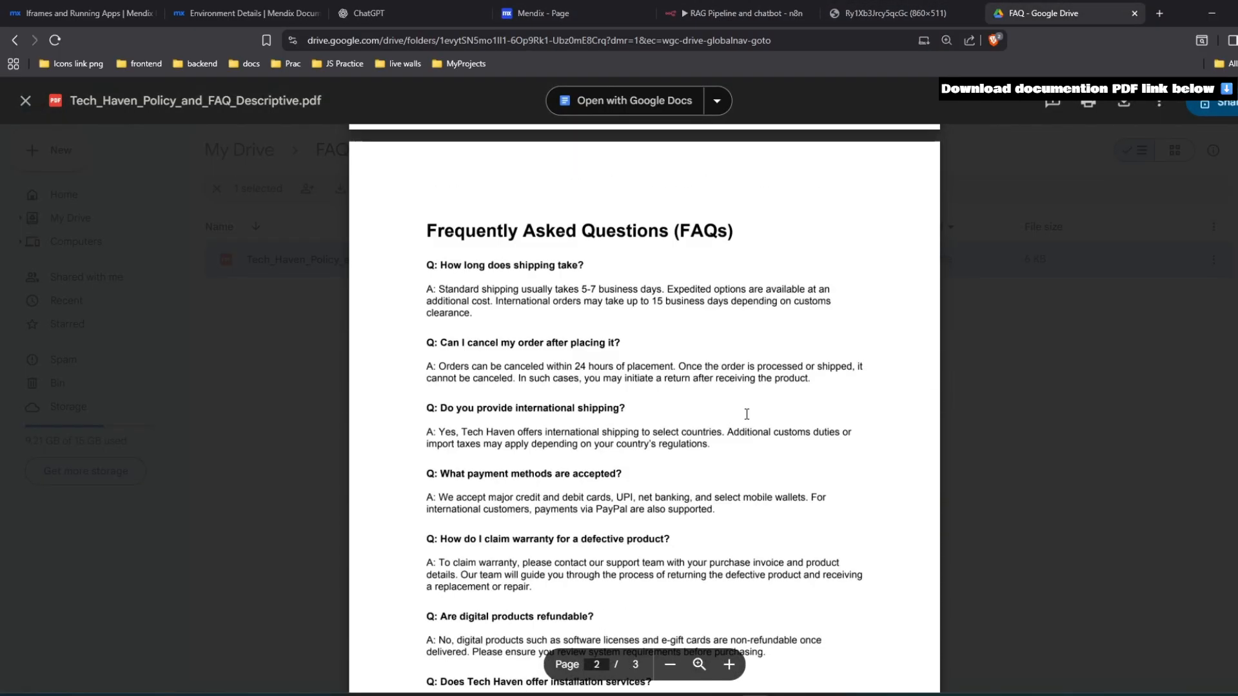
scroll(718, 448, "up", 20)
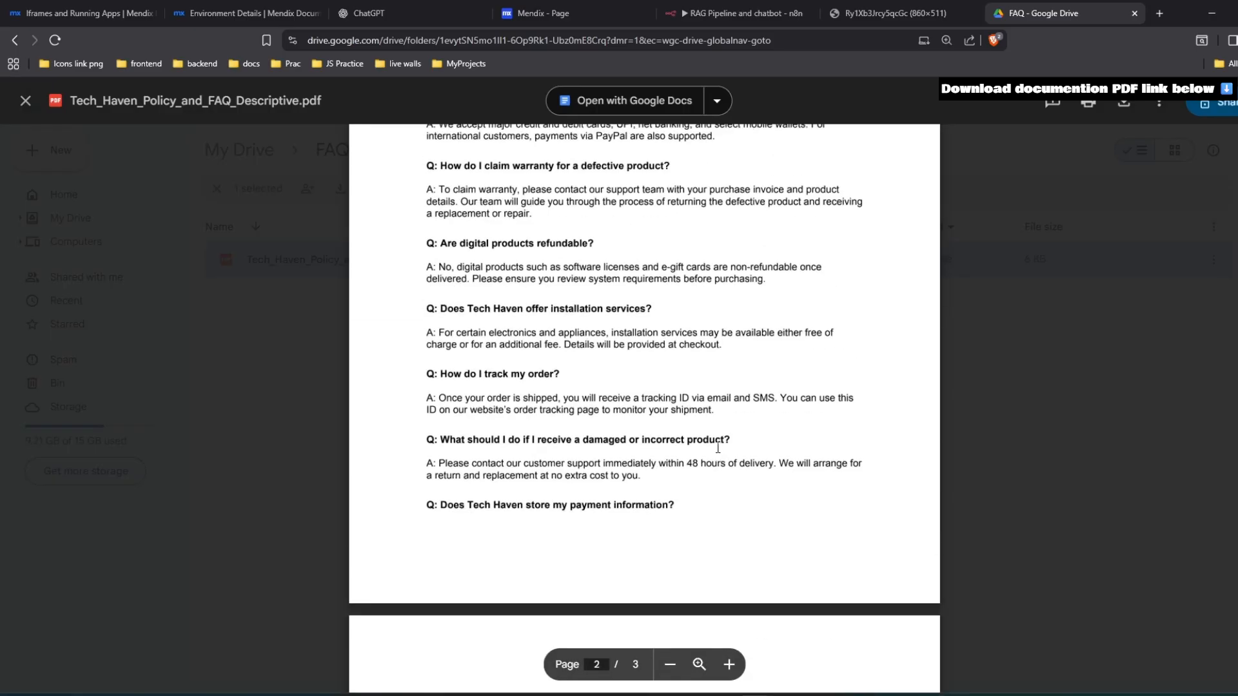
left_click(1081, 482)
Switch back to the n8n workflow, open the Google Drive trigger node, and examine its credential choices.
left_click(738, 9)
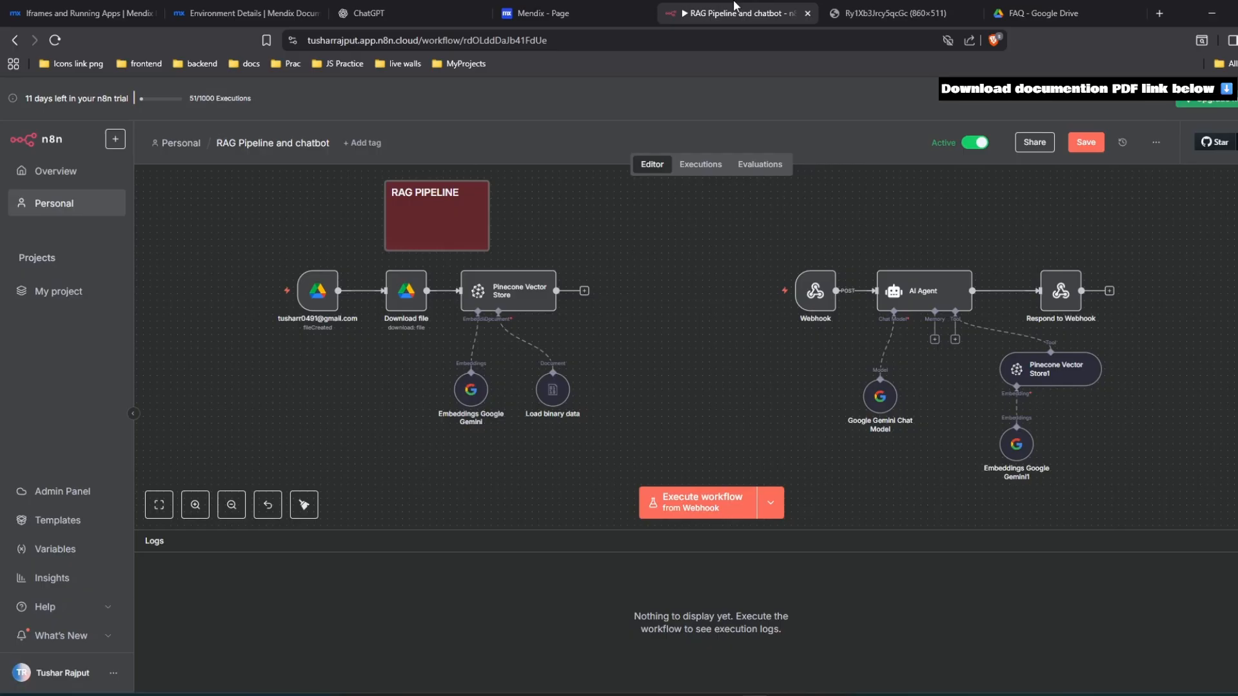
left_click(1052, 10)
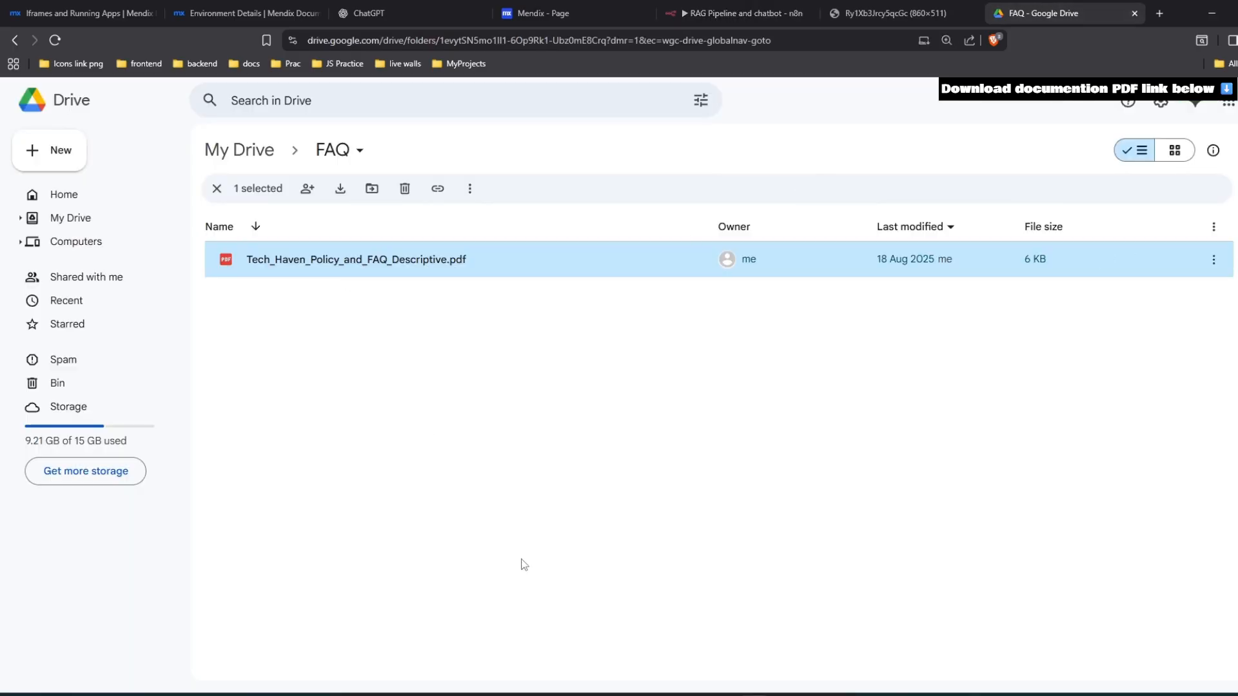
left_click(759, 9)
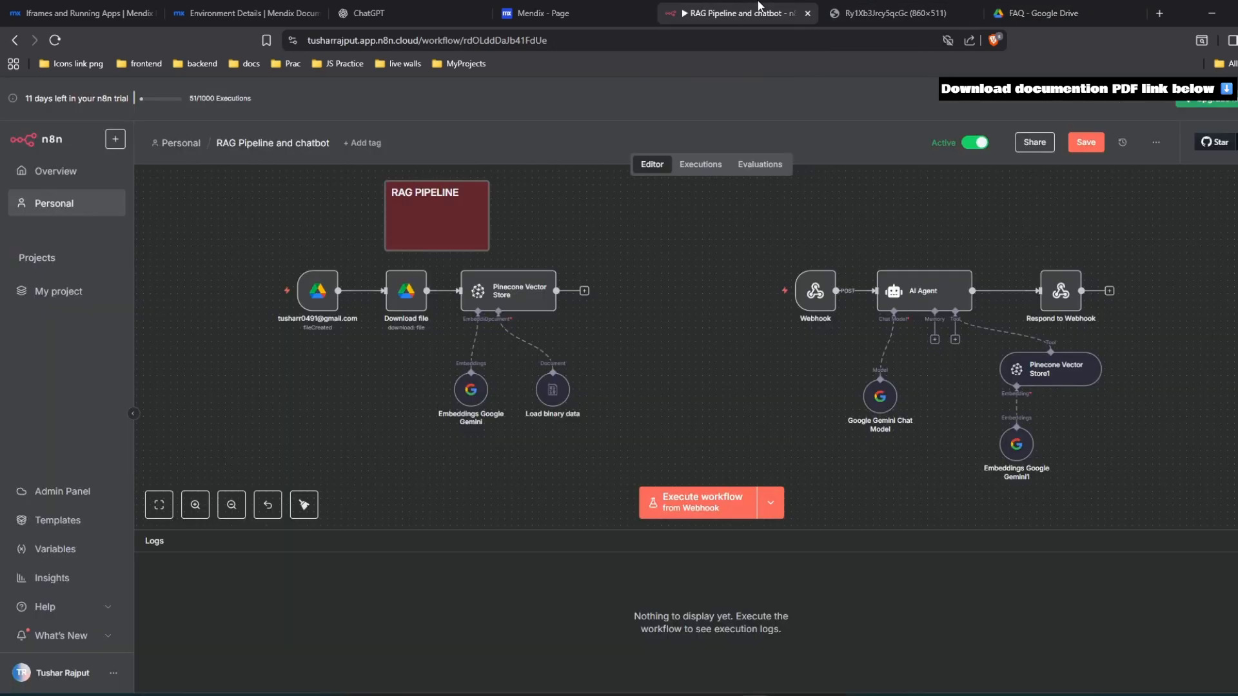
left_click(318, 291)
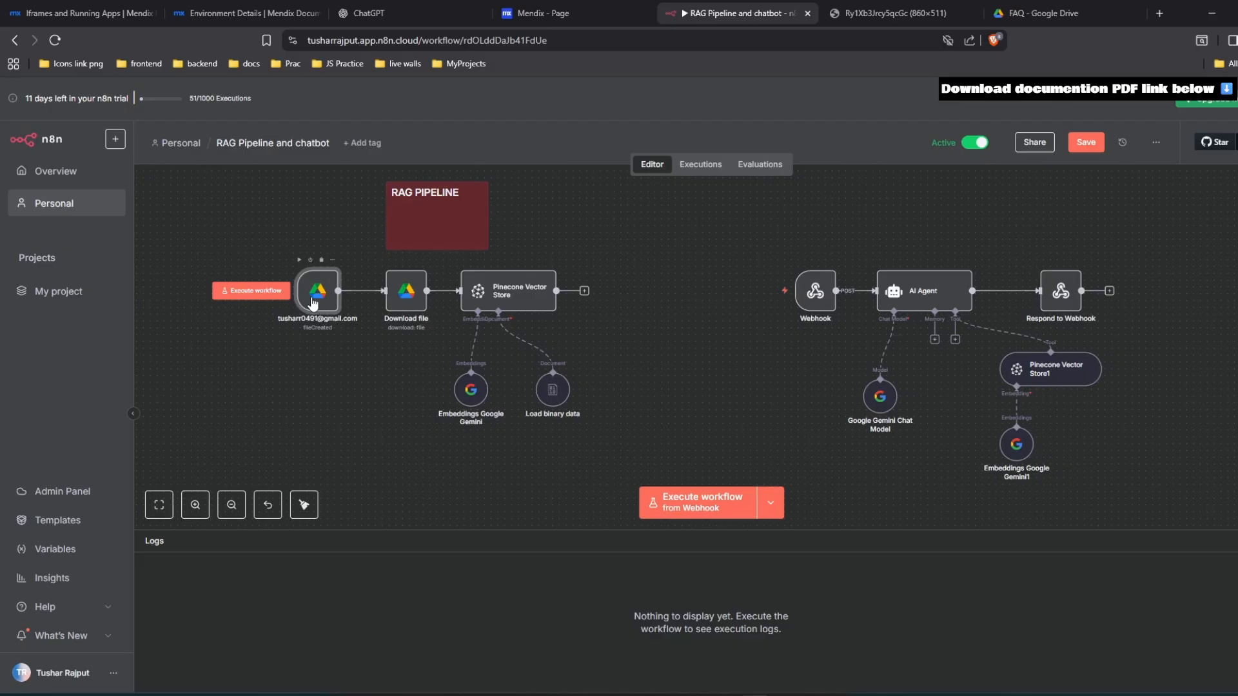
double_click(314, 302)
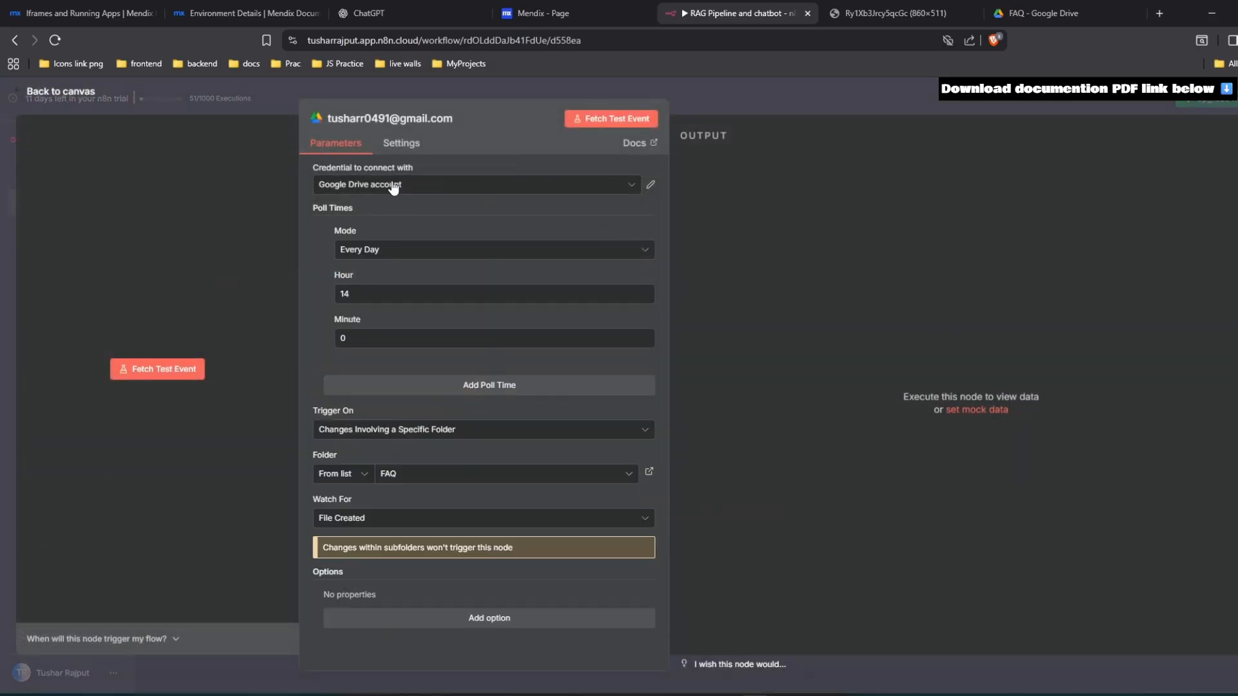
left_click(472, 189)
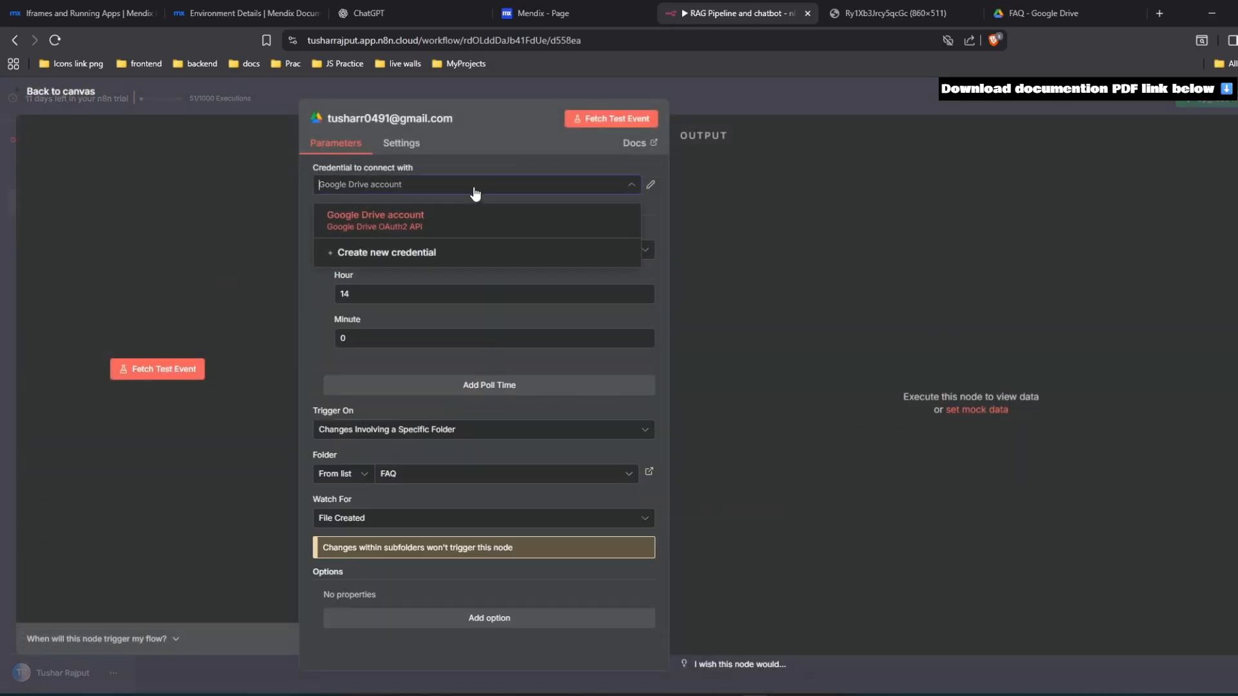
left_click(473, 188)
left_click(471, 188)
left_click(444, 193)
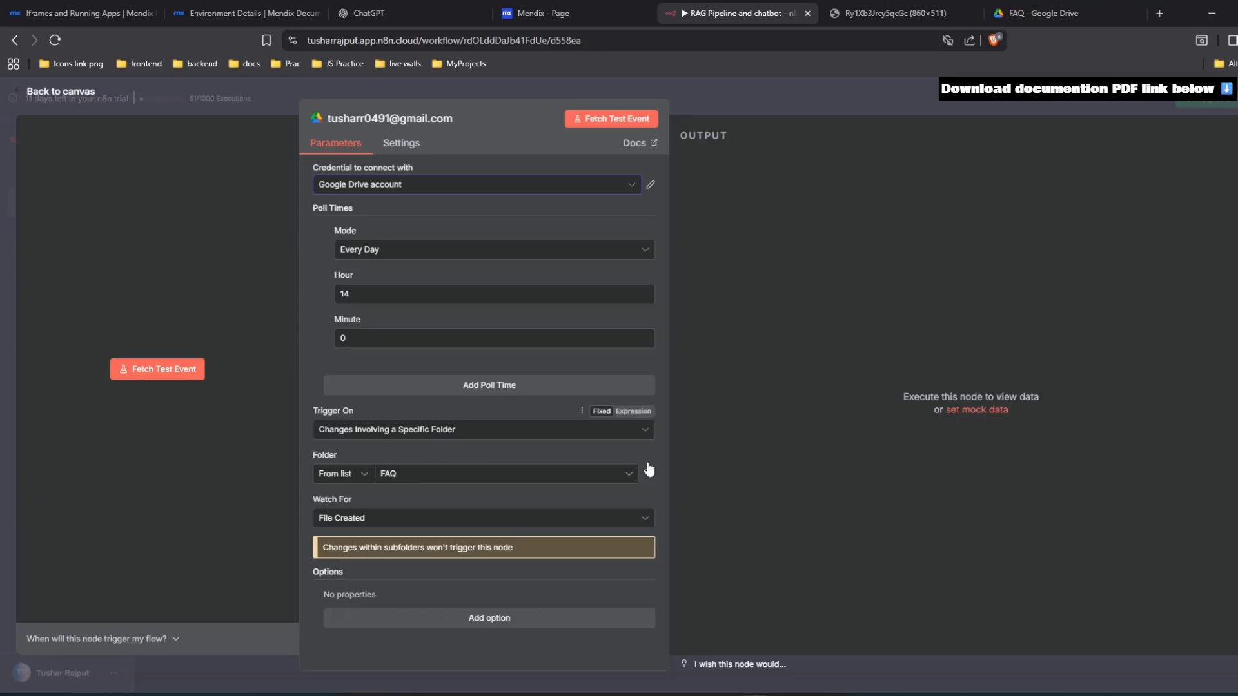
Check the FAQ folder in Google Drive against the trigger's folder setting, and fetch a test event in the n8n trigger node.
left_click(1090, 6)
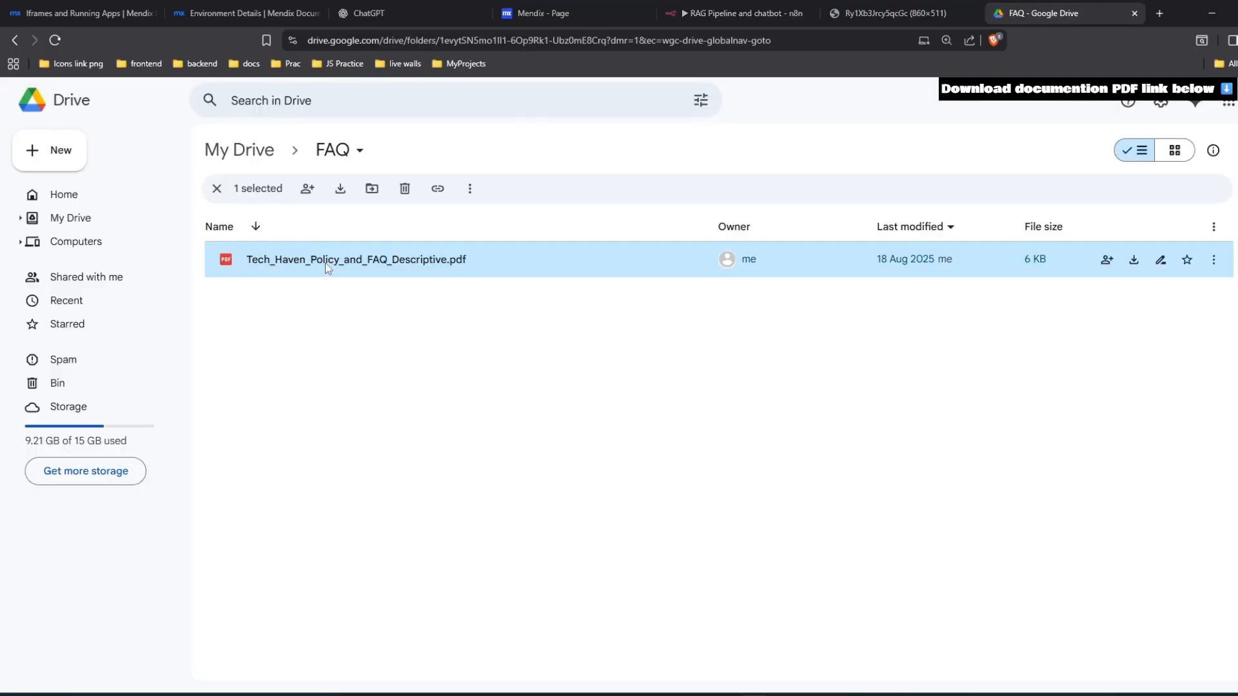
left_click(741, 12)
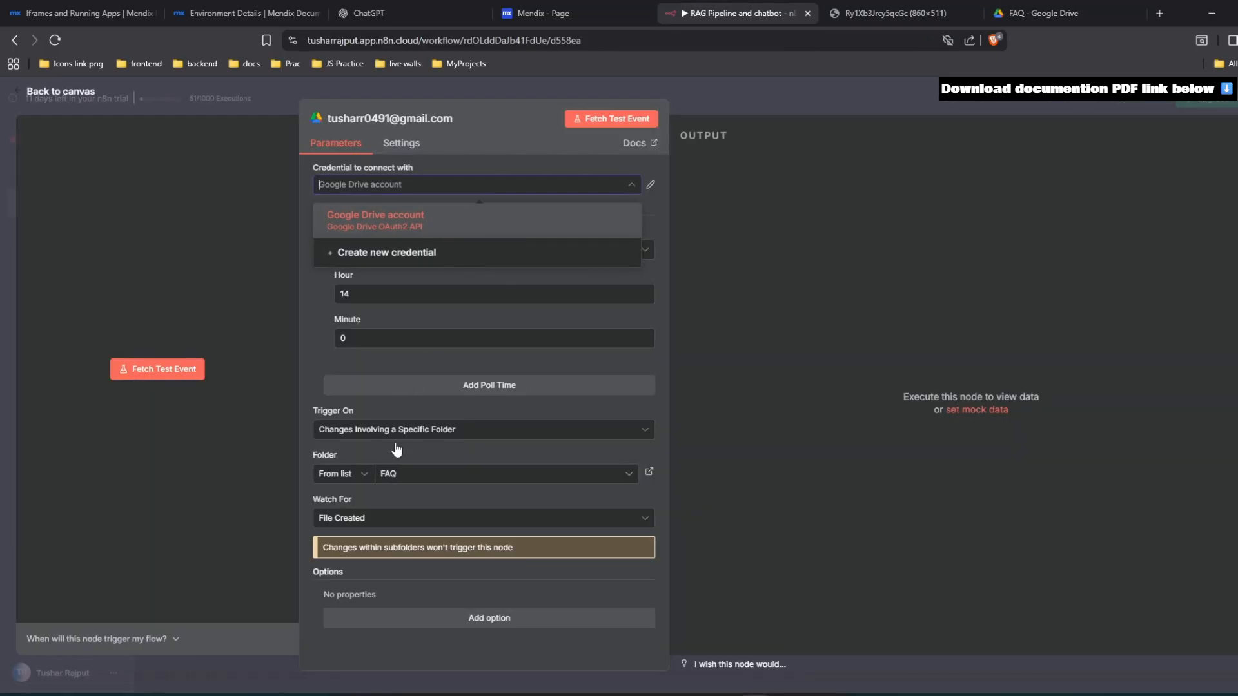
left_click(412, 483)
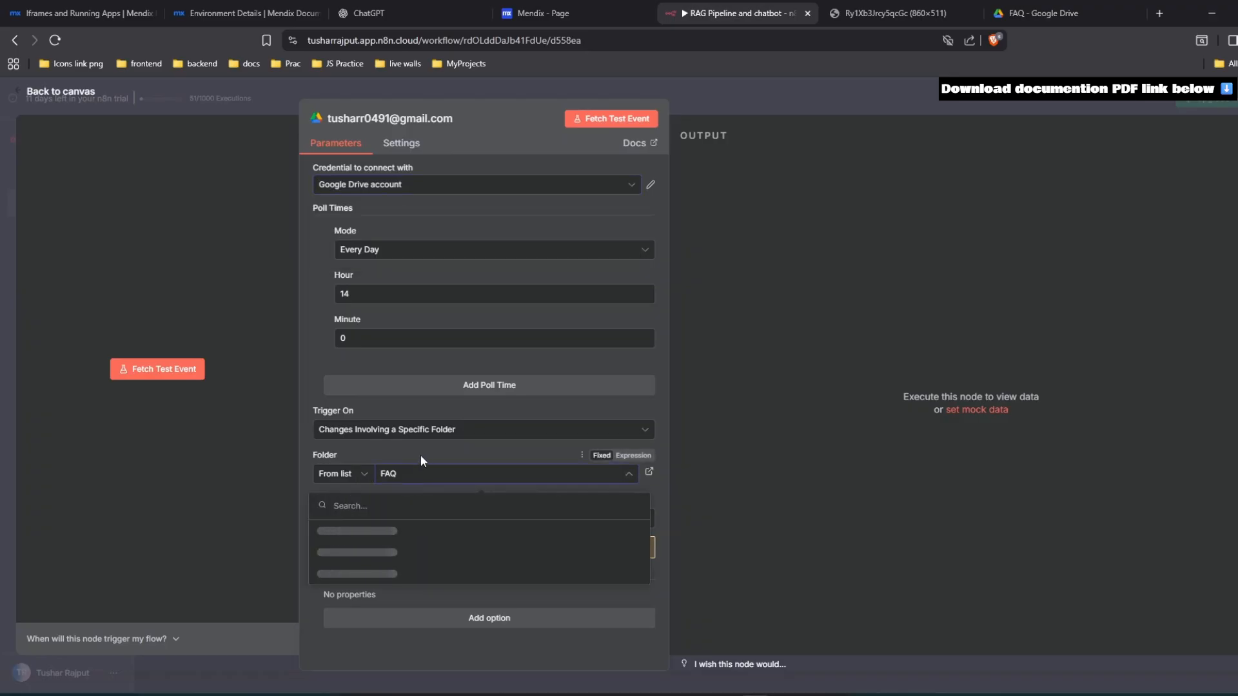
left_click(421, 456)
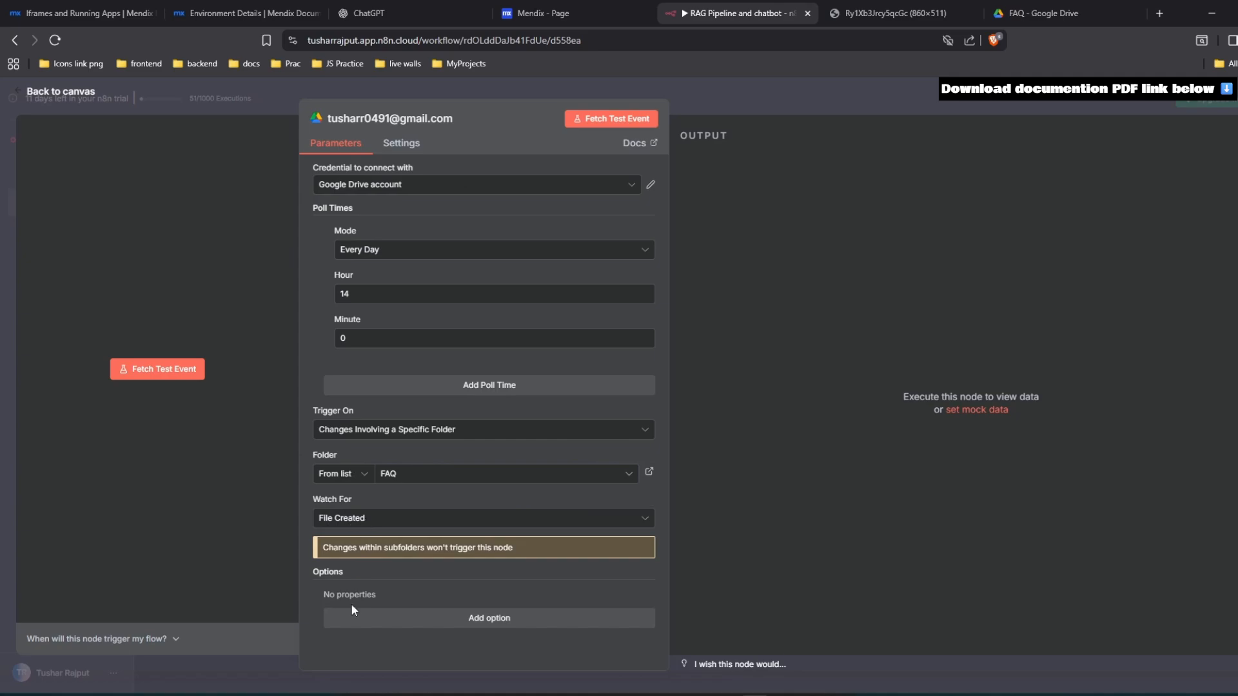
left_click(612, 120)
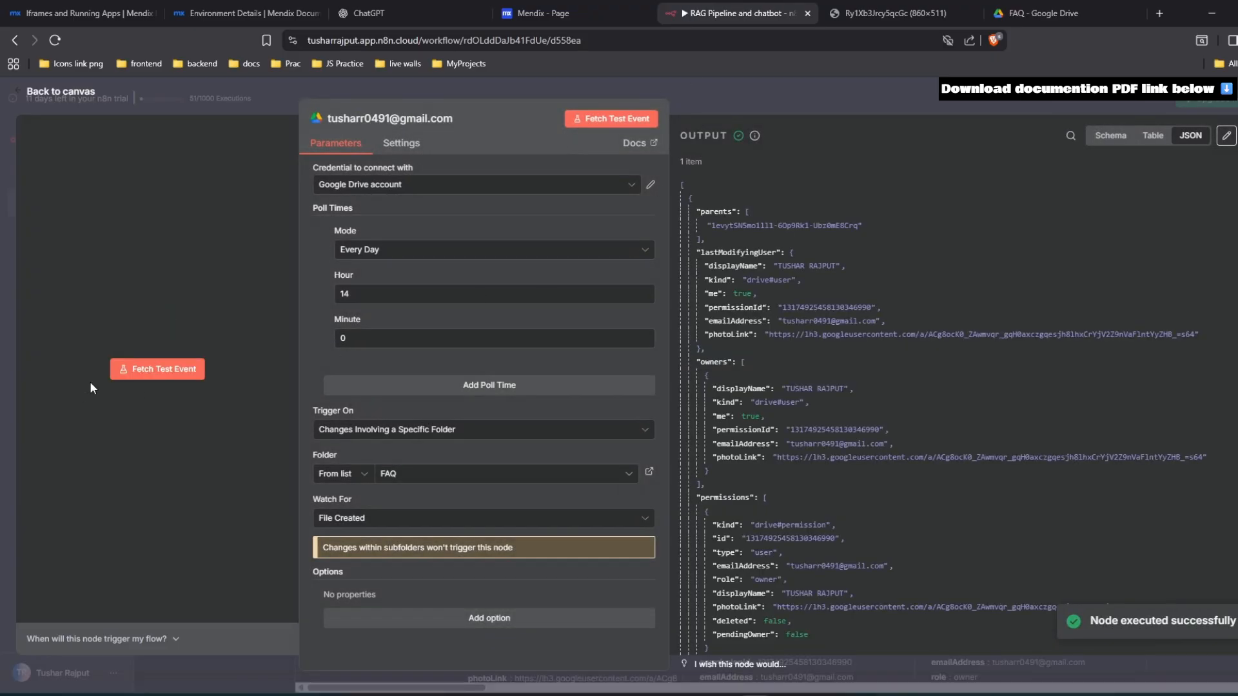
Examine the Google Drive trigger's test event output as JSON and as a table, through to the file name fields.
scroll(768, 340, "down", 15)
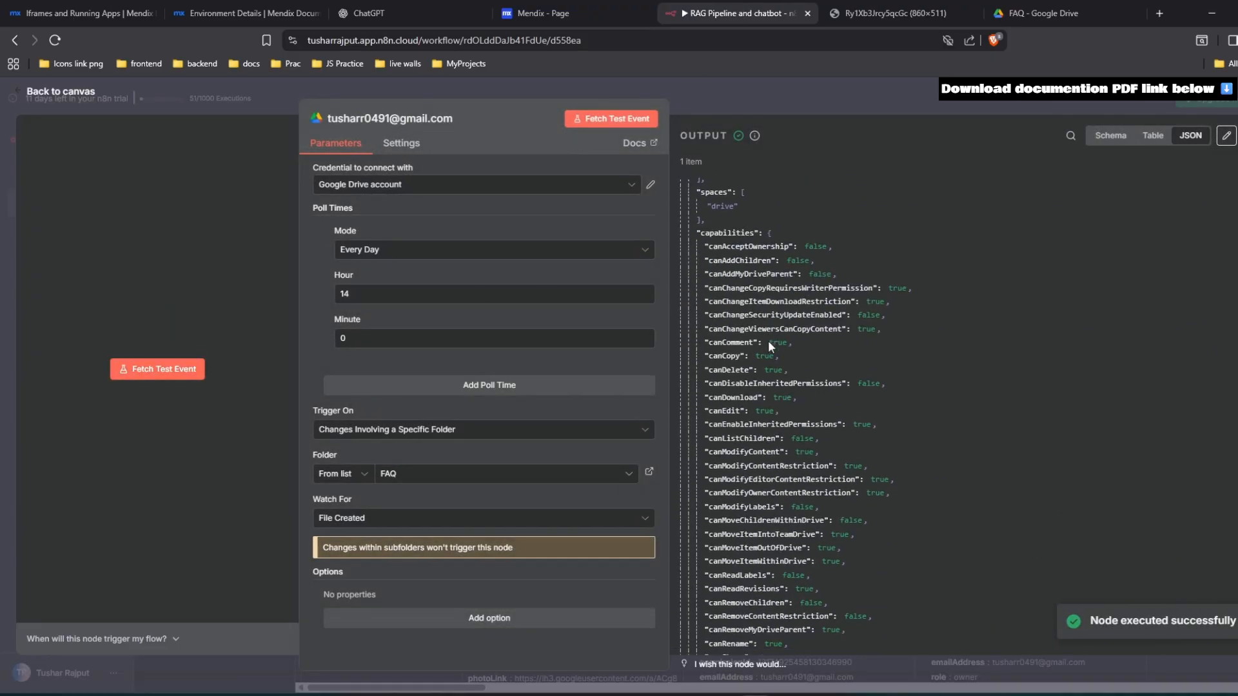
scroll(768, 340, "down", 10)
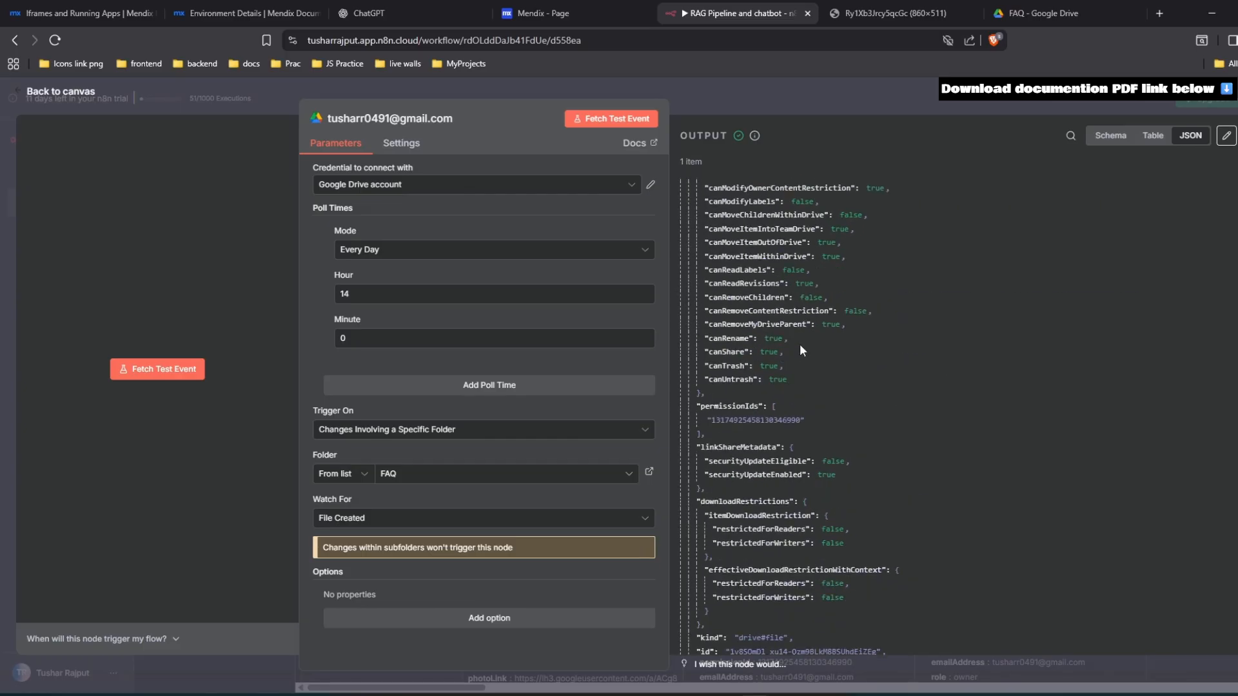
left_click(1142, 137)
scroll(827, 350, "right", 10)
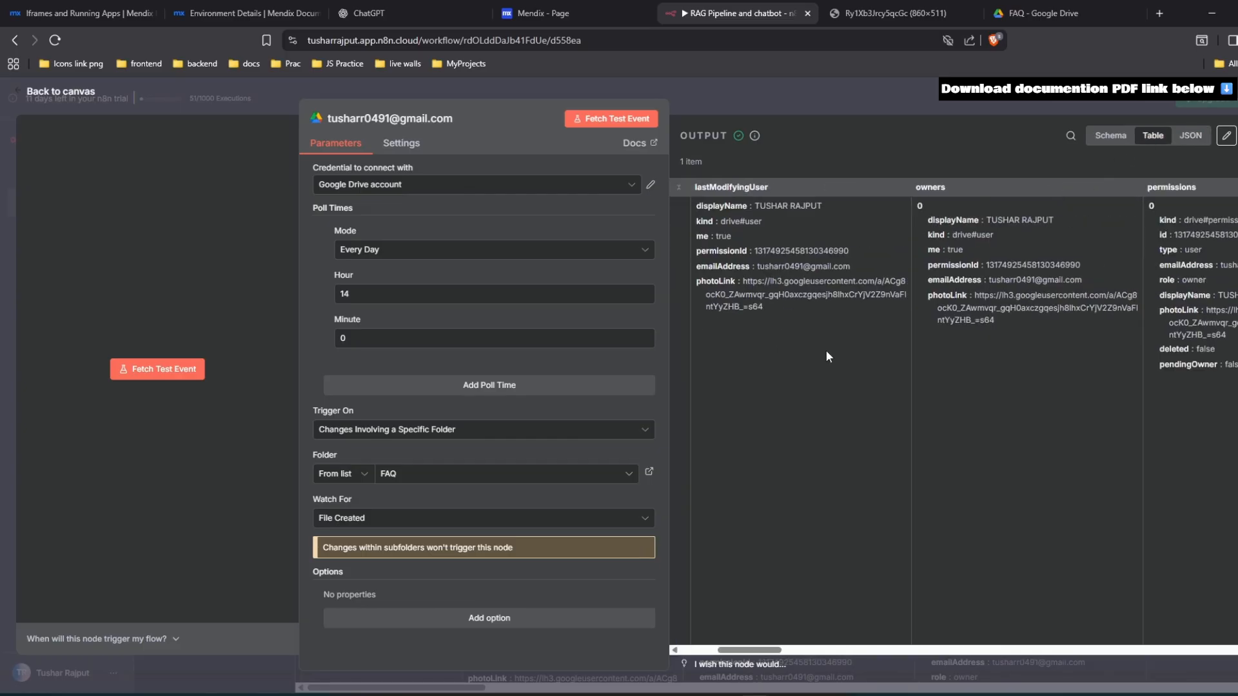
scroll(828, 349, "right", 10)
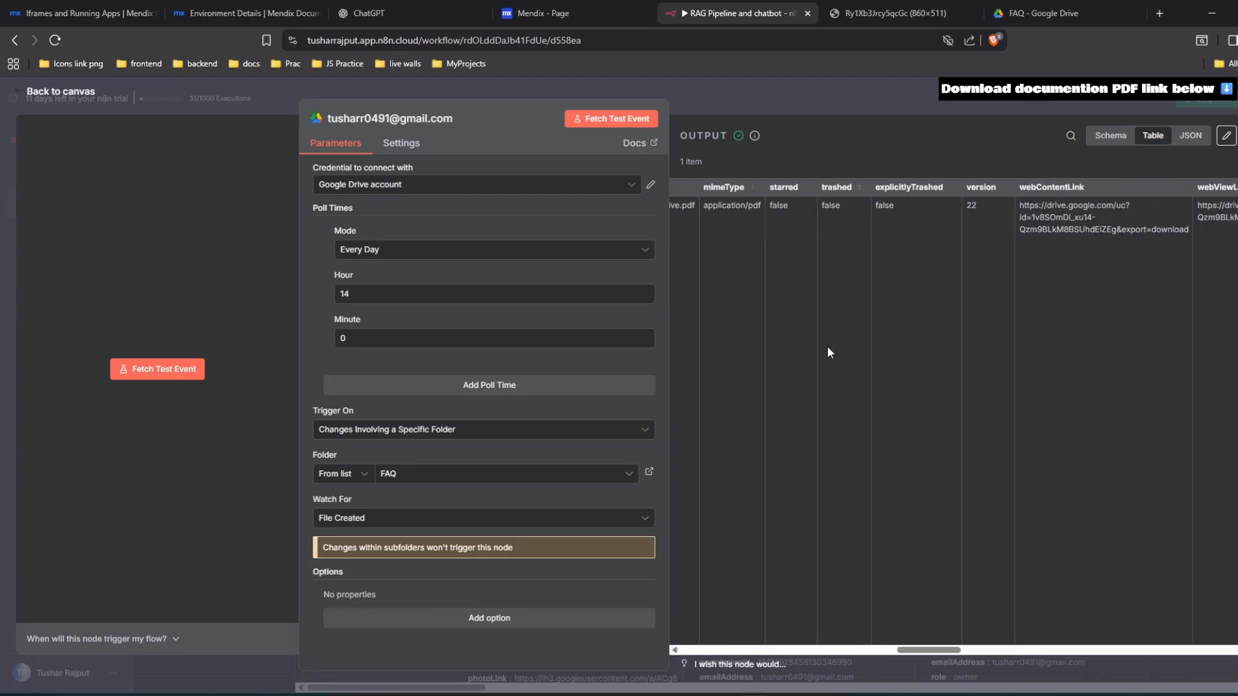
scroll(829, 352, "right", 10)
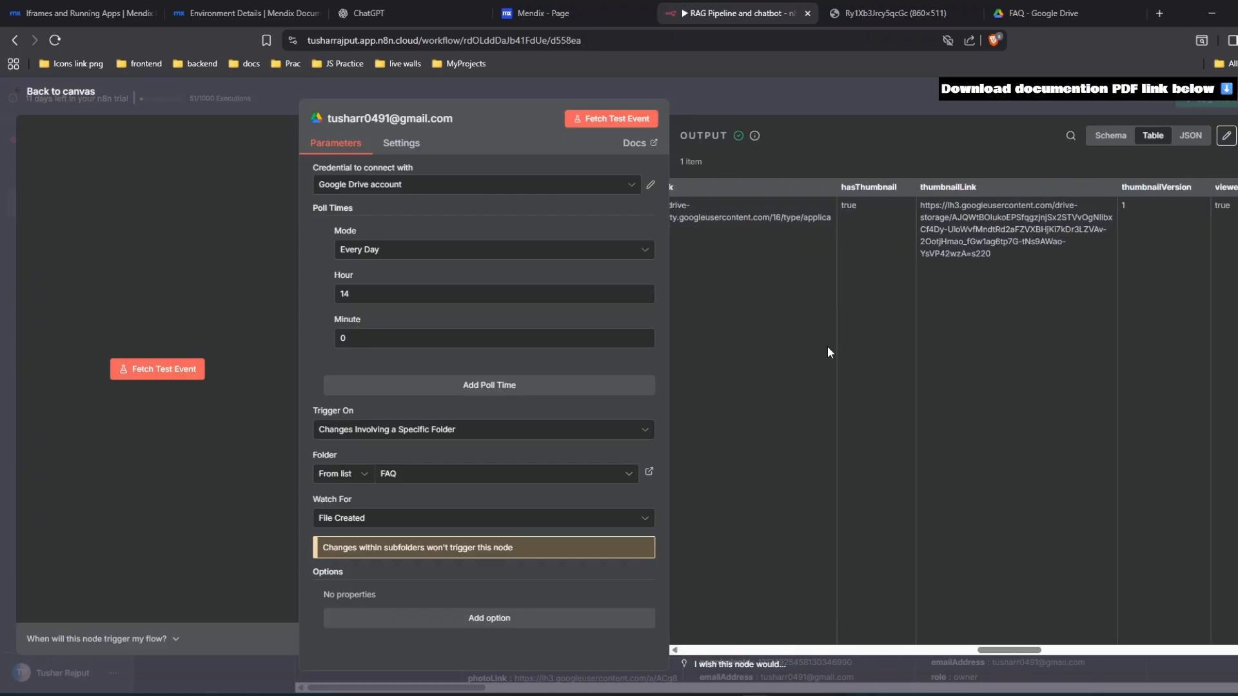
scroll(828, 348, "right", 10)
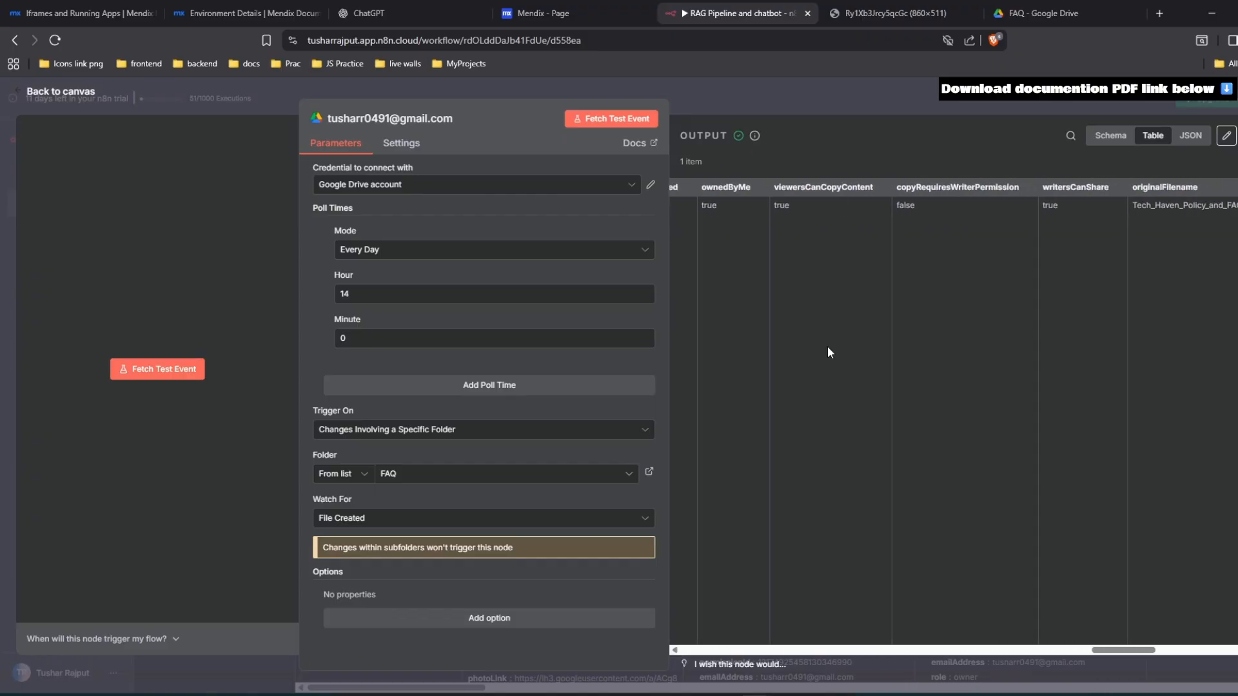
Compare the originalFilename value with the PDF in the Google Drive FAQ folder, then return to n8n and close the trigger node.
mouse_move(806, 208)
left_mouse_down()
mouse_move(952, 205)
mouse_move(795, 187)
mouse_move(804, 202)
left_mouse_up()
left_click(958, 218)
left_click(1038, 13)
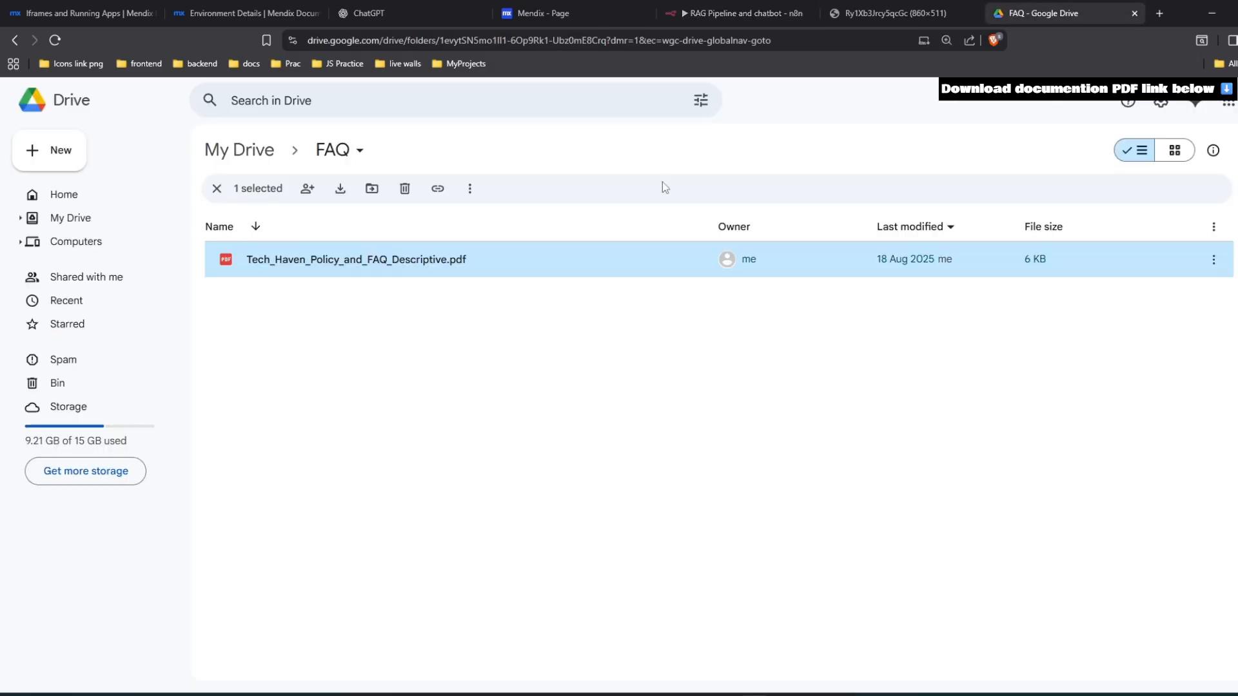
left_click(735, 13)
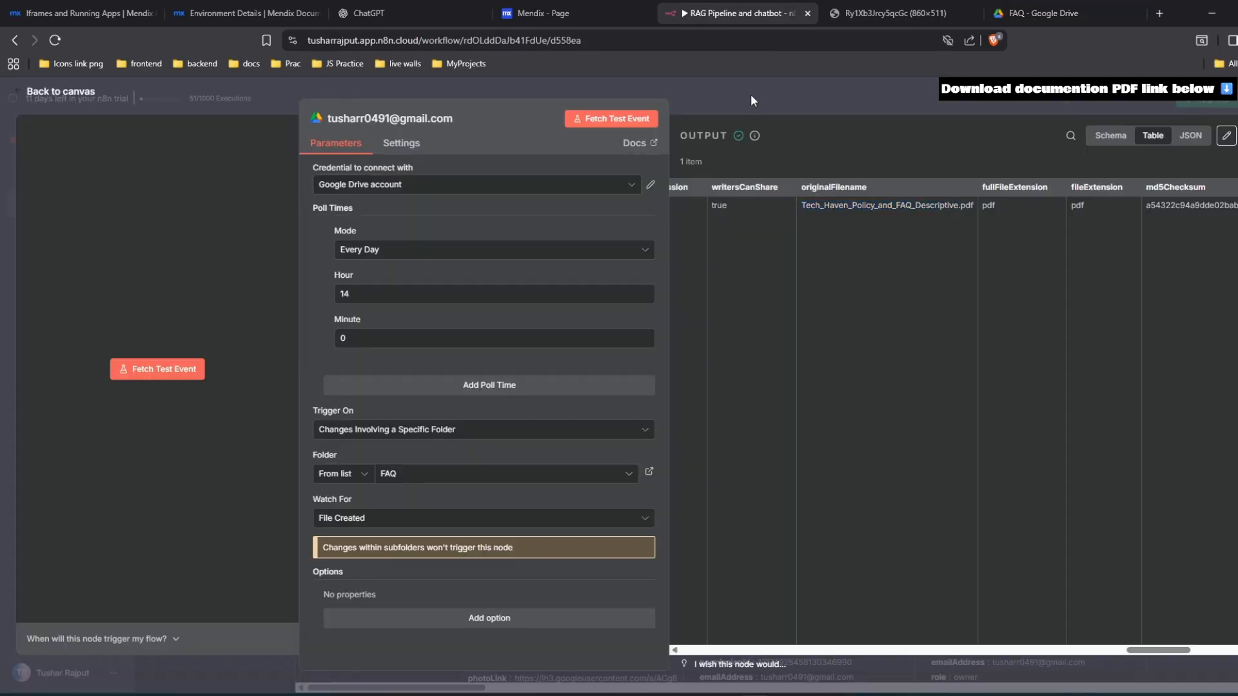
left_click(751, 94)
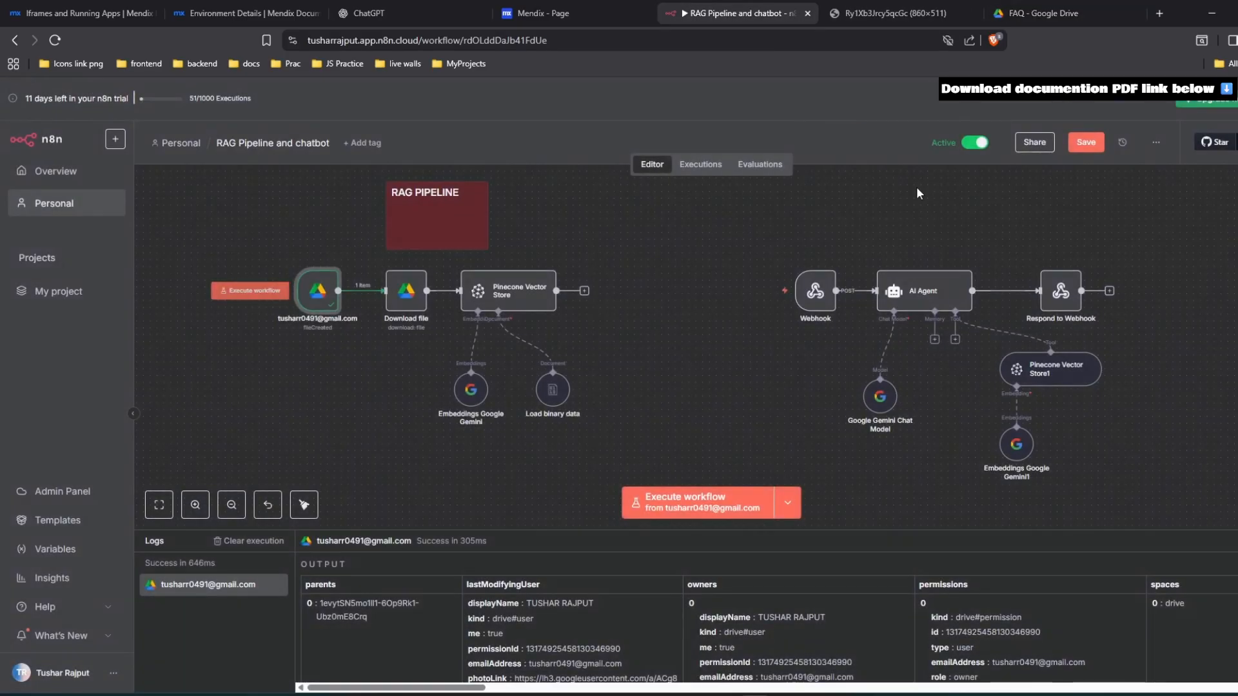
Open the Download file node, review its input data and file ID expression, and execute it to fetch the FAQ PDF.
double_click(406, 291)
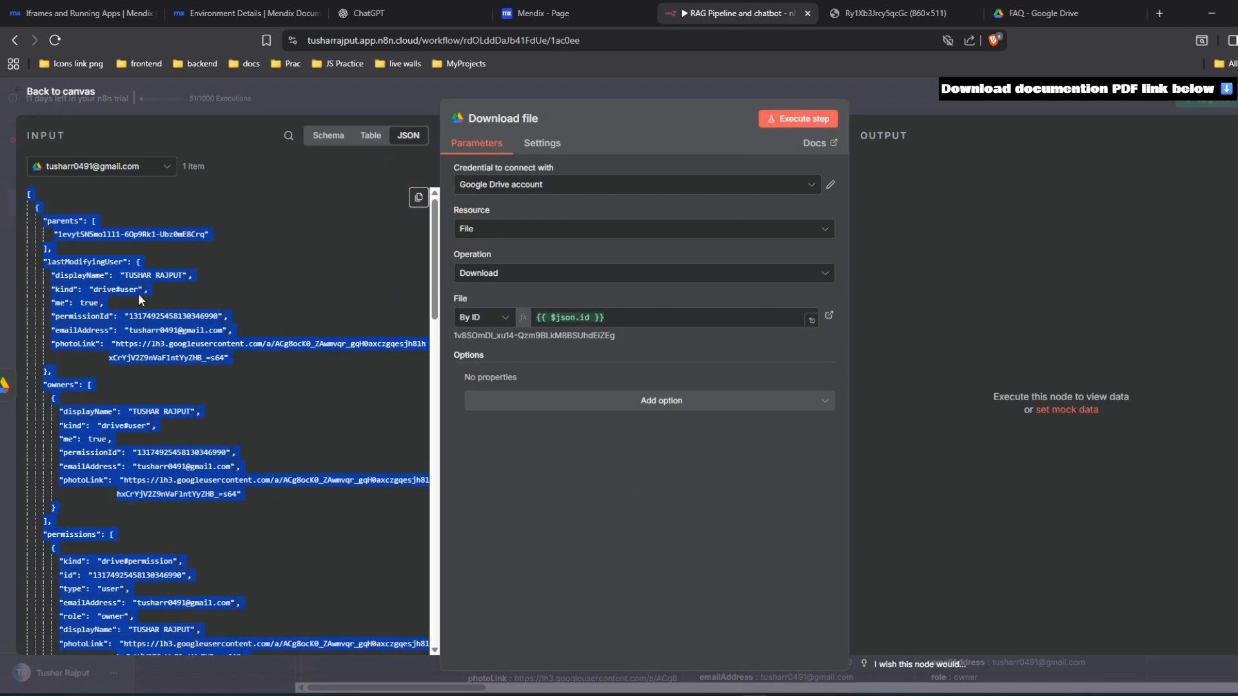
scroll(138, 293, "down", 1)
scroll(138, 293, "up", 1)
left_click(410, 285)
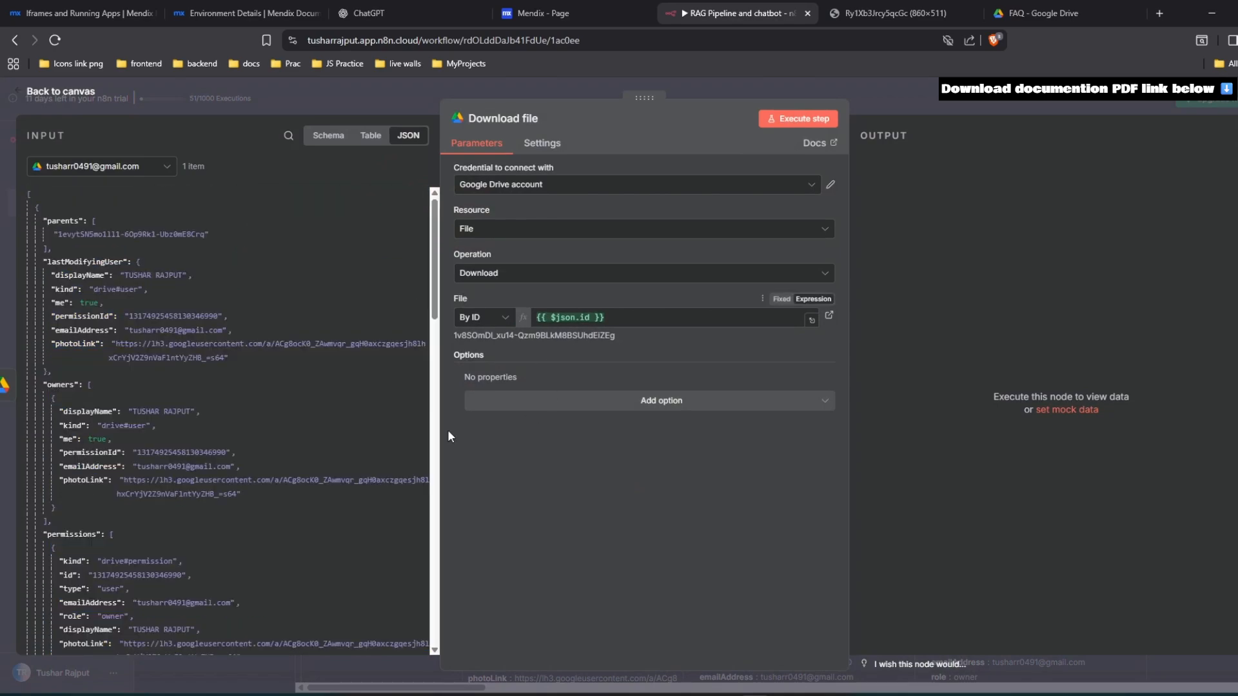
scroll(260, 275, "down", 15)
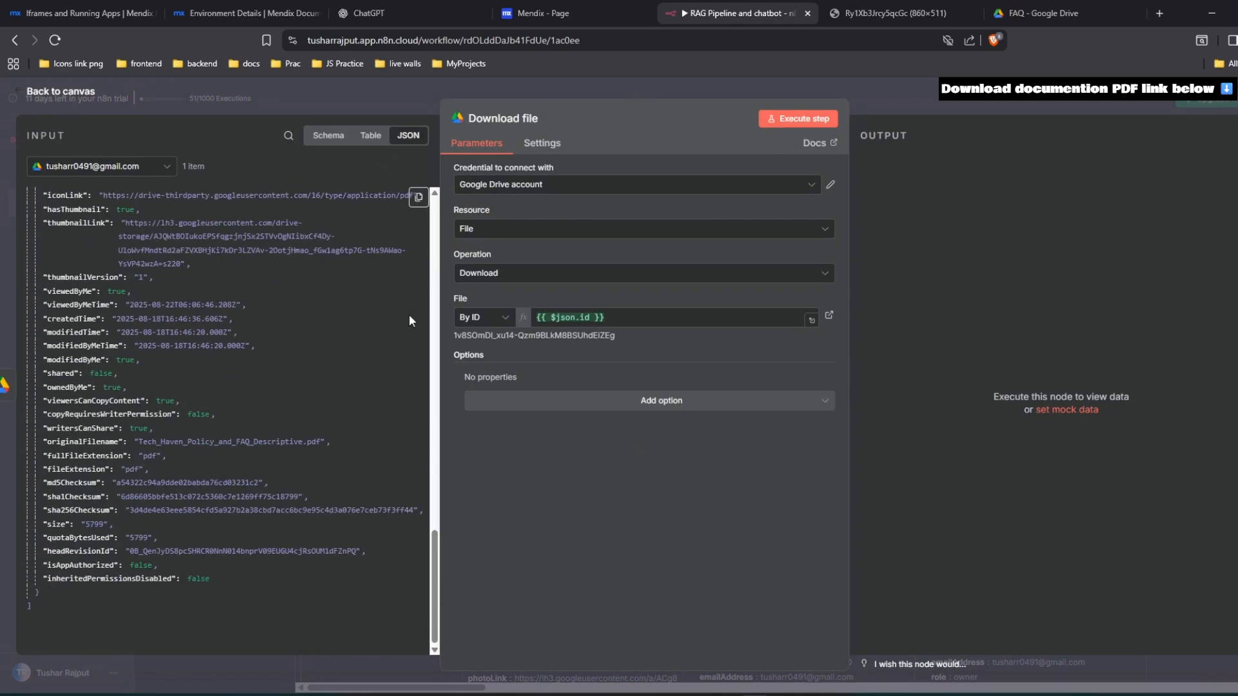
scroll(317, 331, "up", 15)
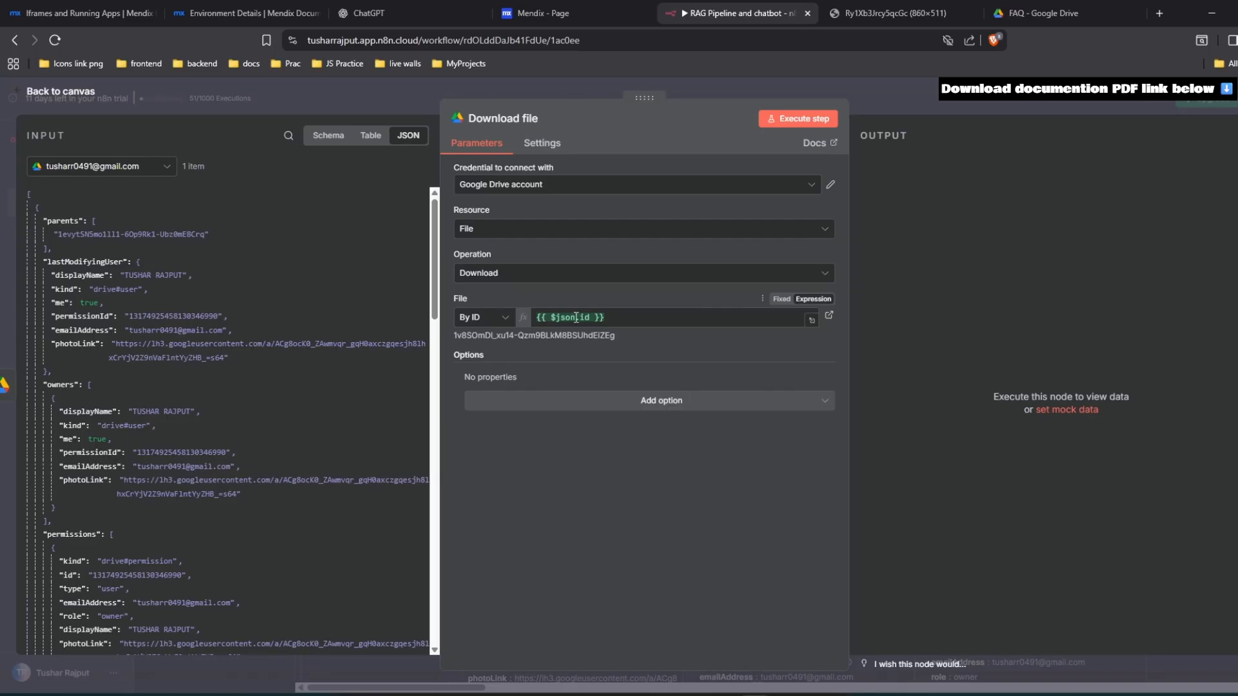
left_click(815, 119)
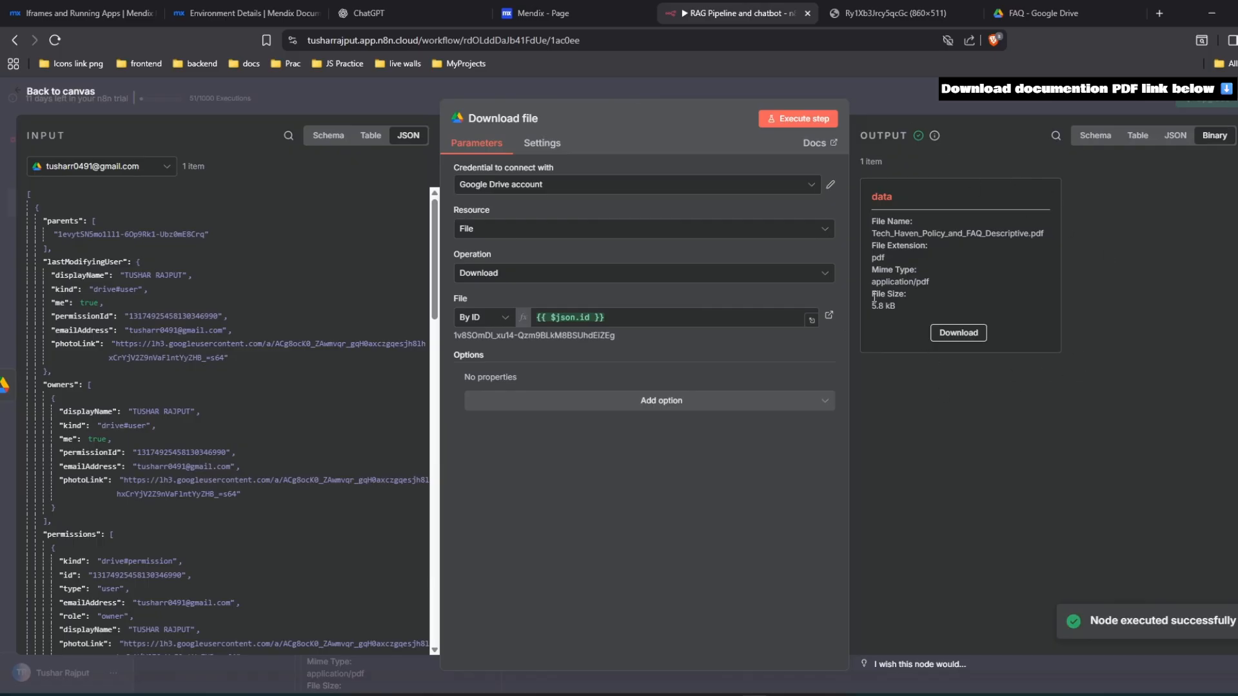
left_click(896, 91)
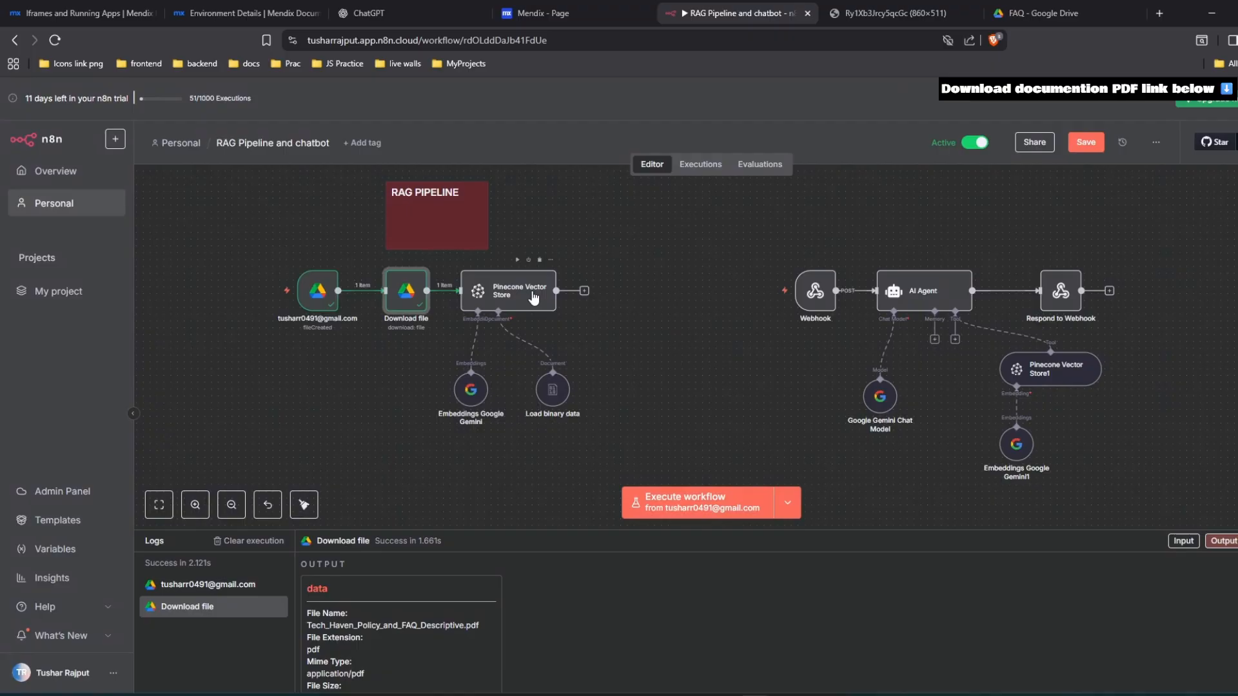
Open the Pinecone Vector Store node in the RAG pipeline and examine its credential and operation mode settings.
left_click_drag(472, 232, 462, 230)
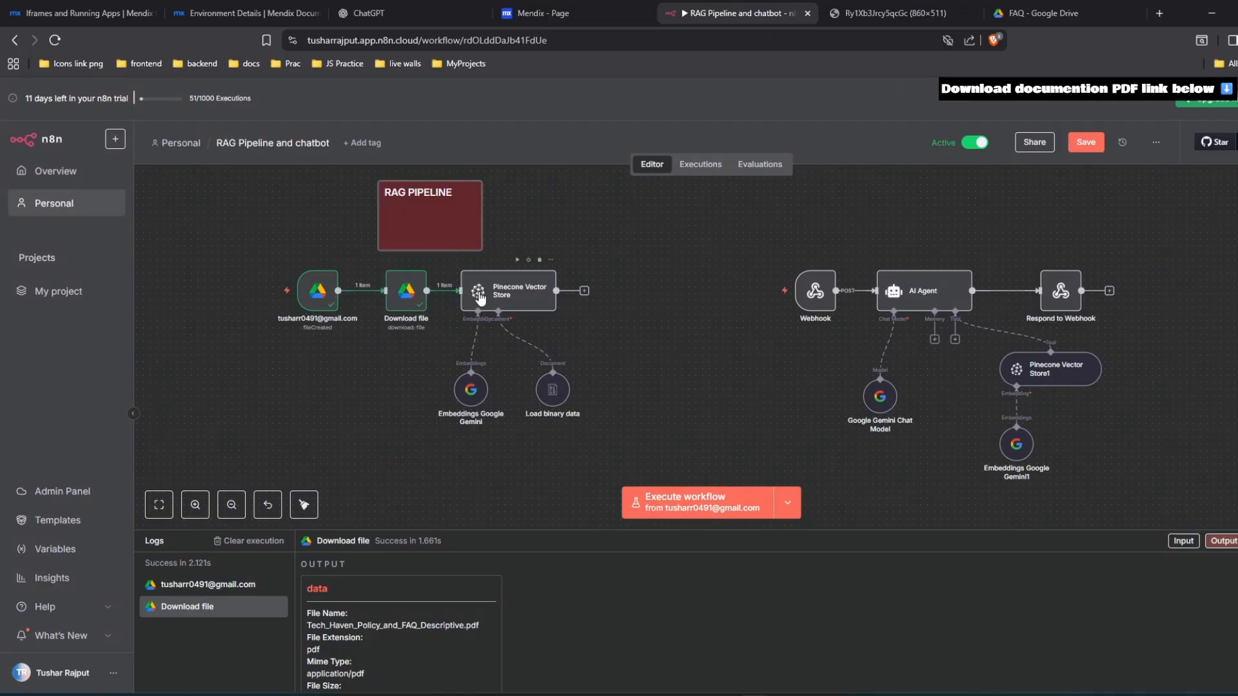
double_click(479, 292)
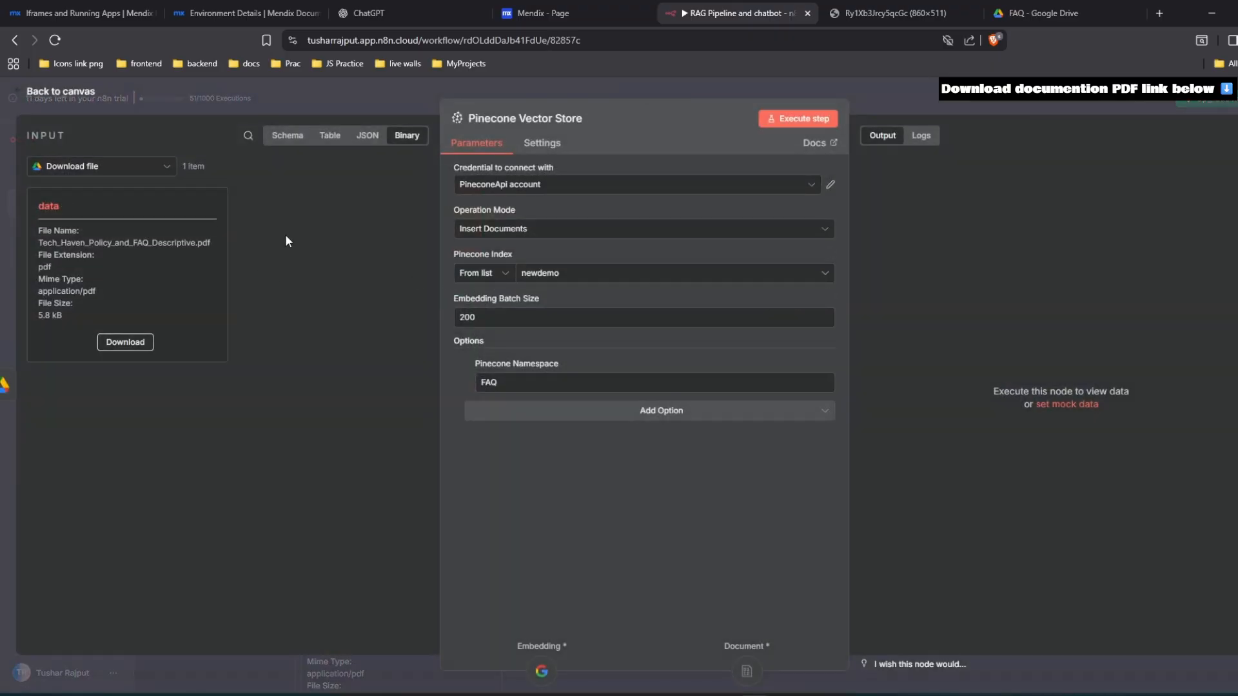
left_click(557, 192)
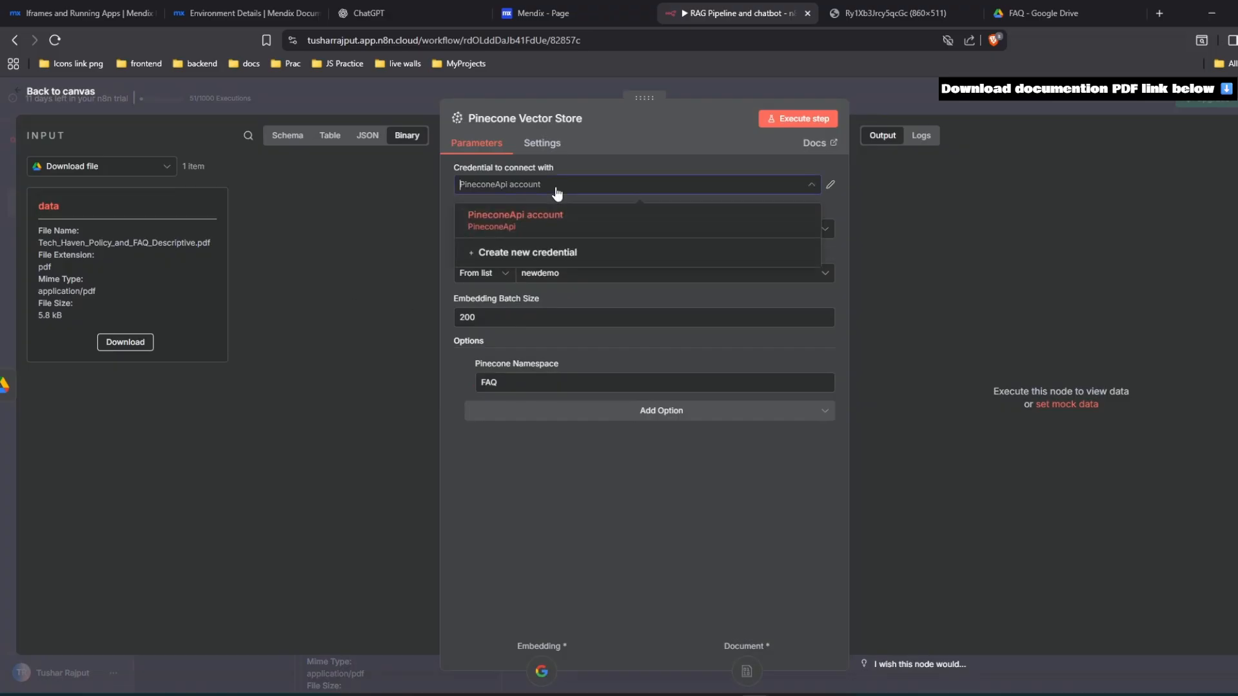
left_click(541, 216)
left_click(543, 233)
left_click(543, 234)
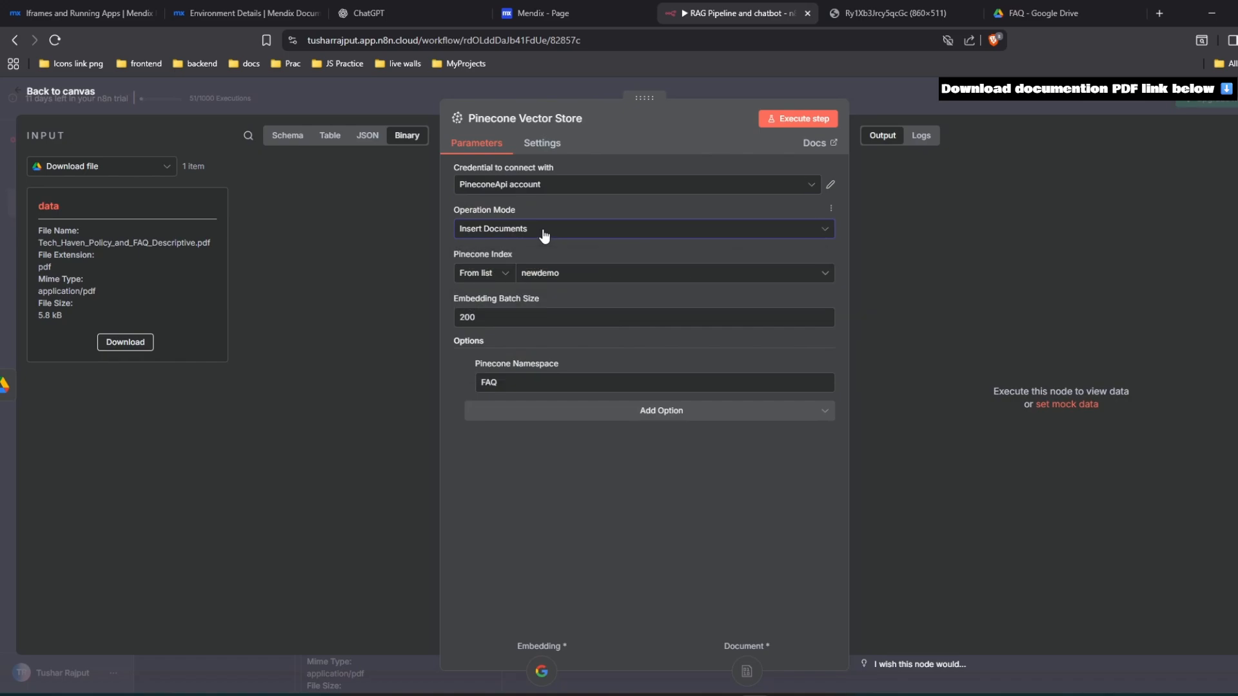
Examine the Pinecone index choices and the namespace option of the vector store node.
left_click(567, 275)
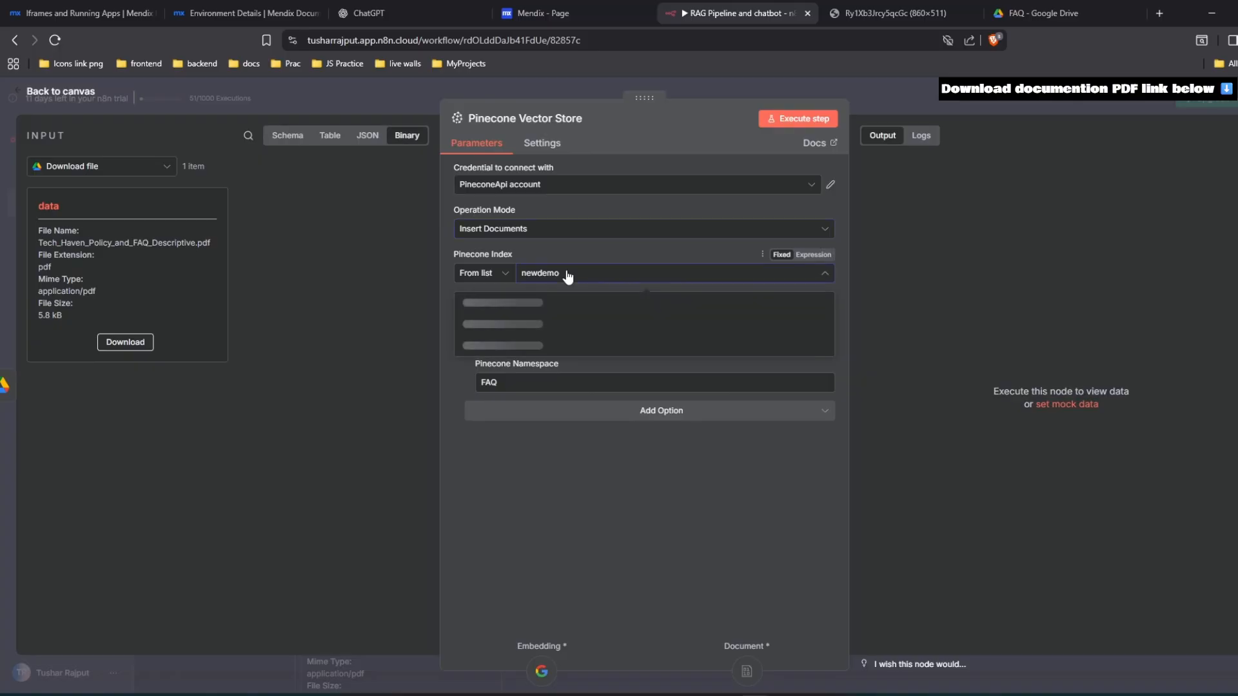
left_click(567, 274)
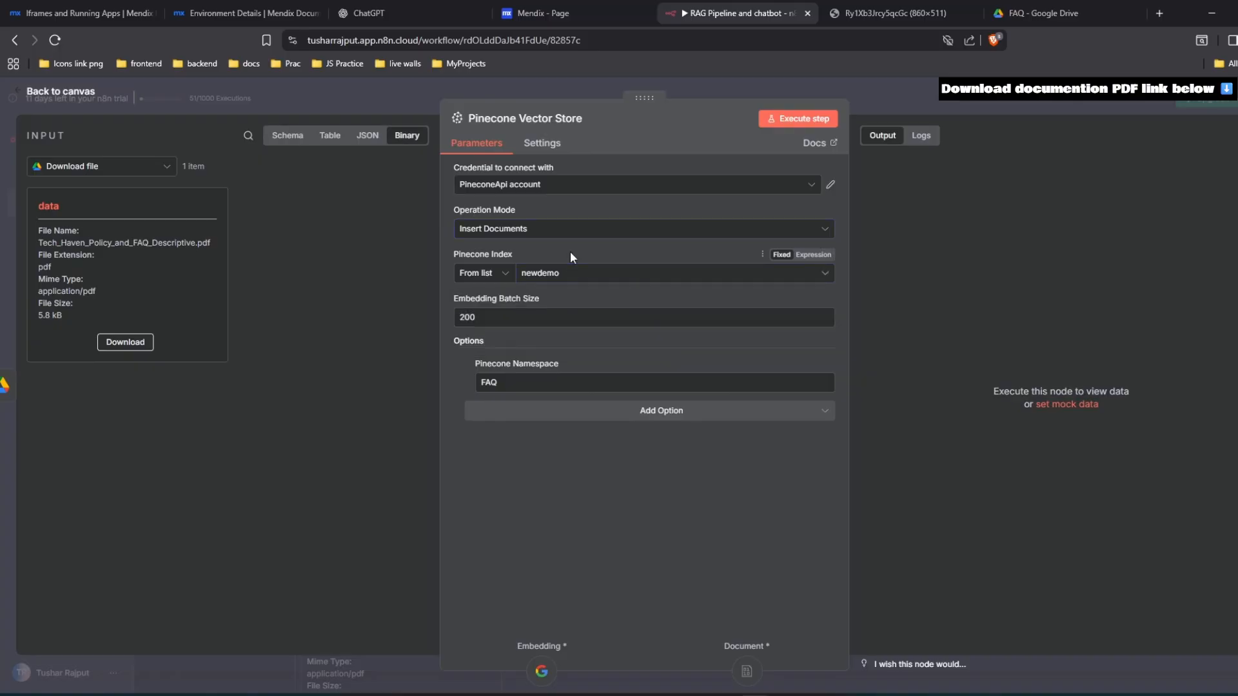
left_click(553, 468)
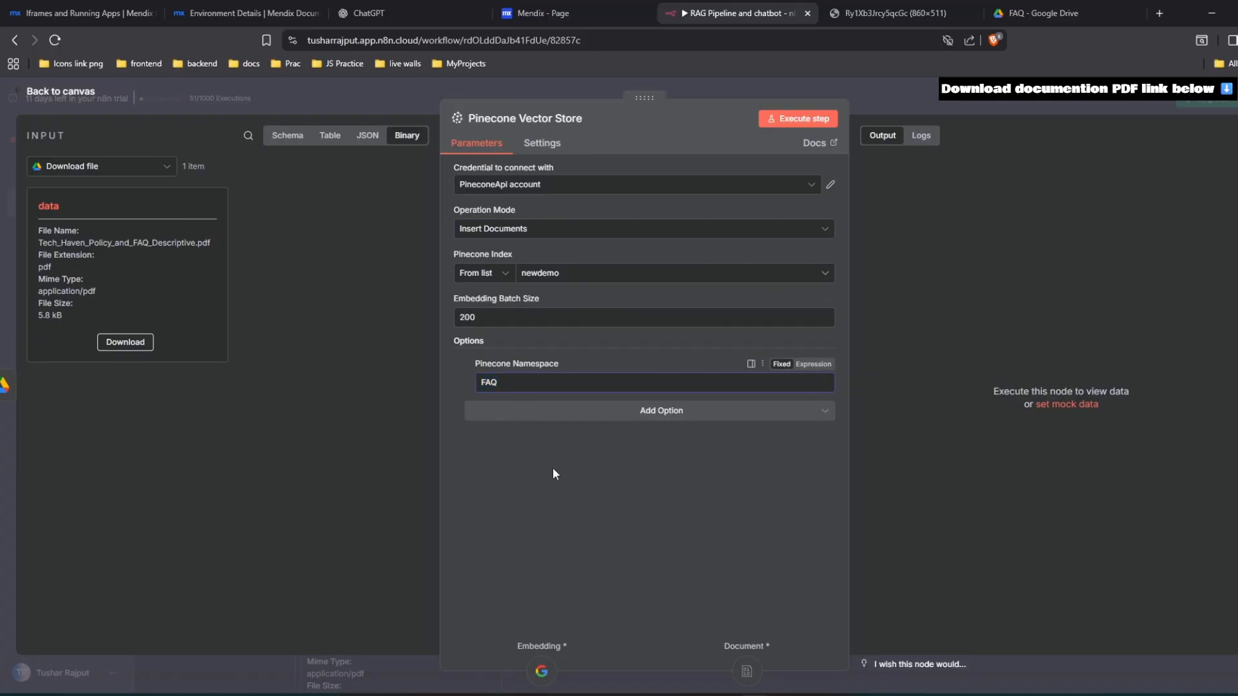
left_click_drag(512, 386, 456, 392)
left_click(517, 441)
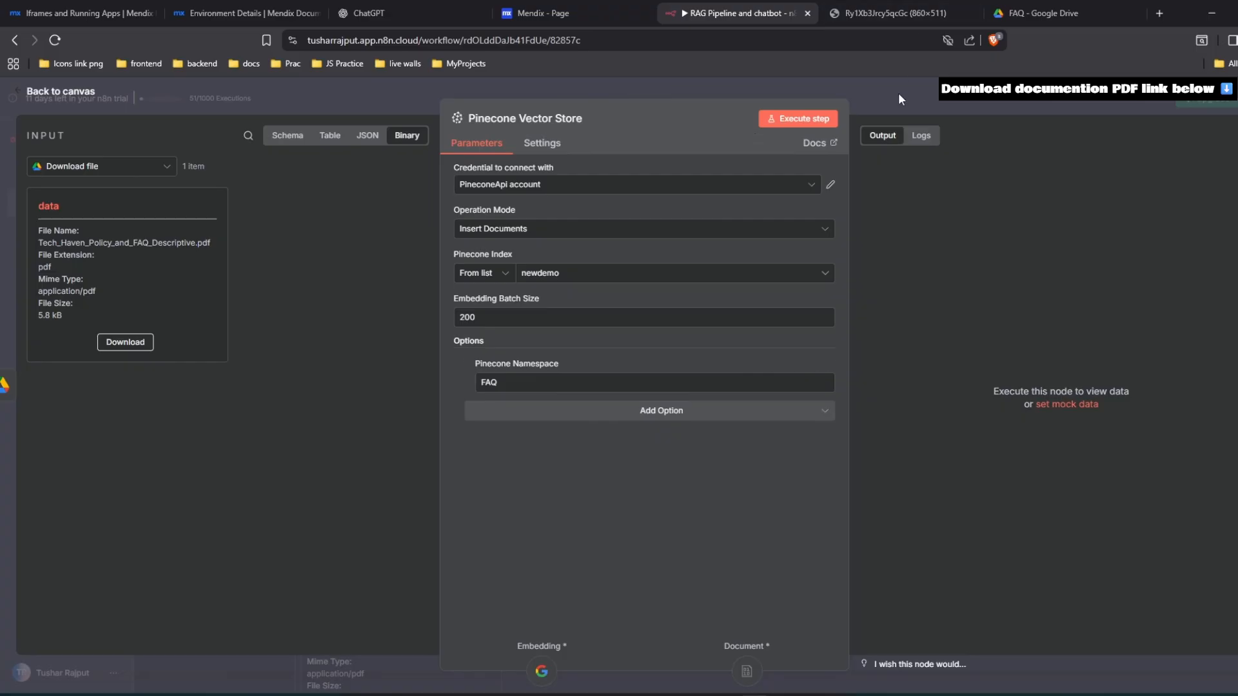
Execute the Pinecone Vector Store node to insert the PDF into the index, review the output, and close the node.
left_click(831, 120)
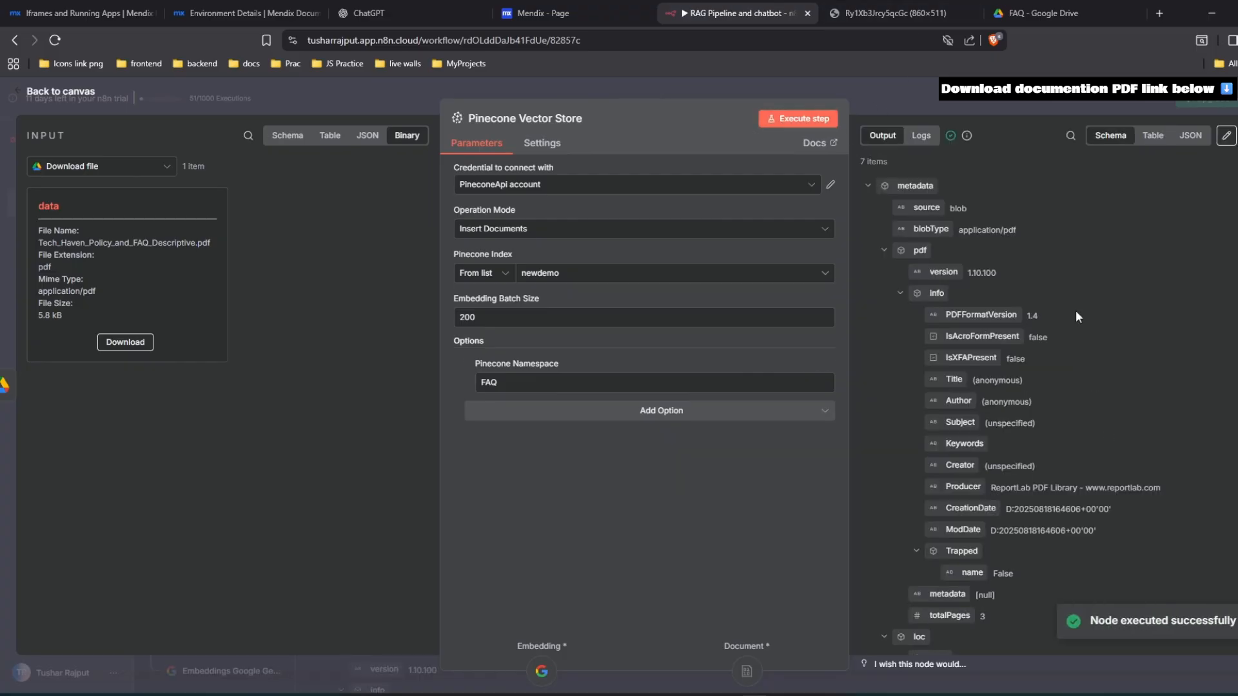
scroll(936, 439, "down", 3)
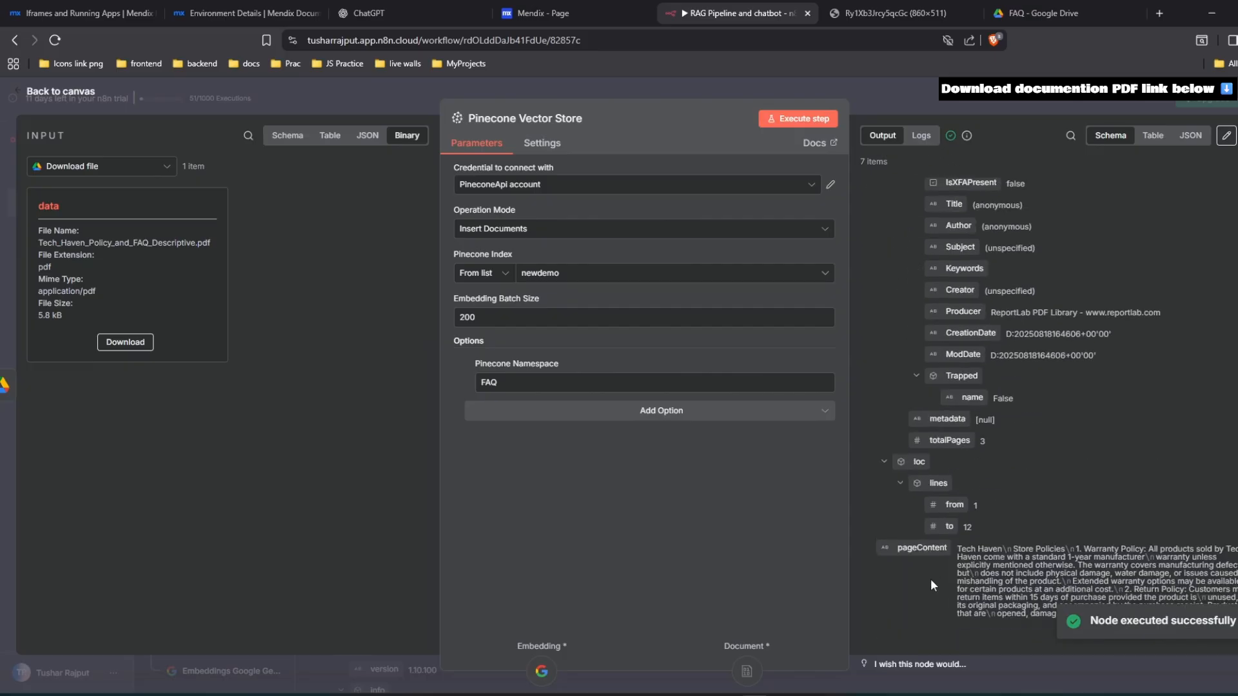
scroll(1000, 503, "up", 5)
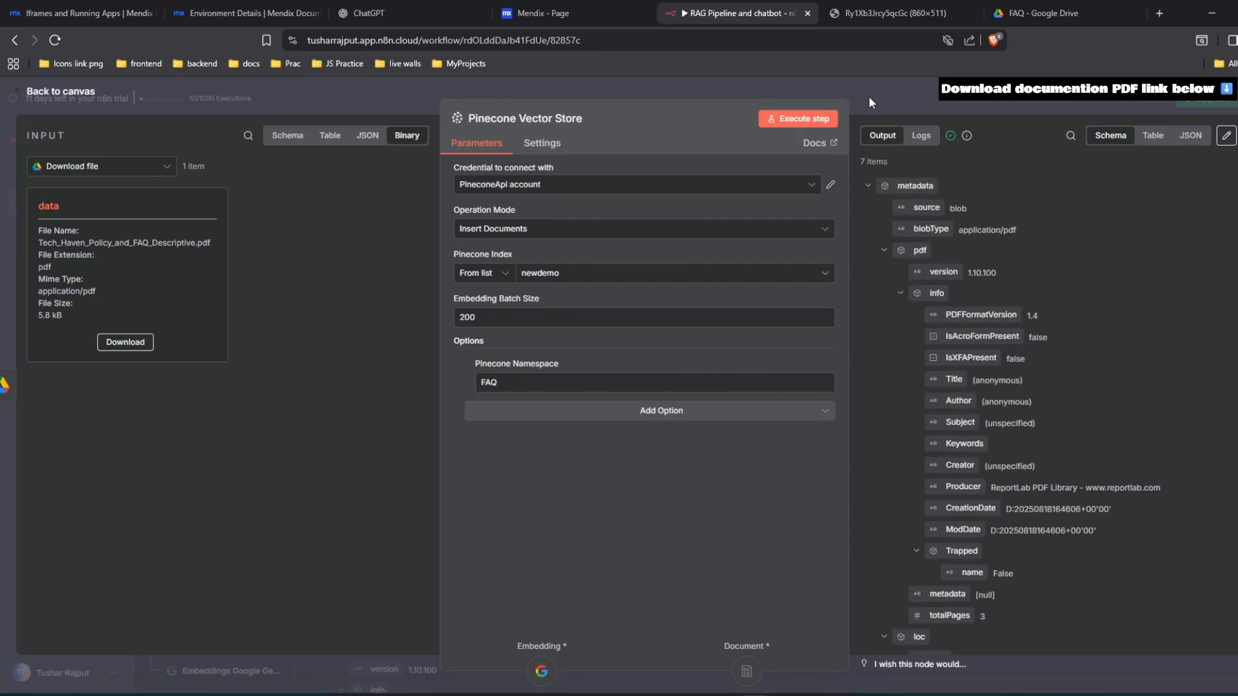
left_click(871, 94)
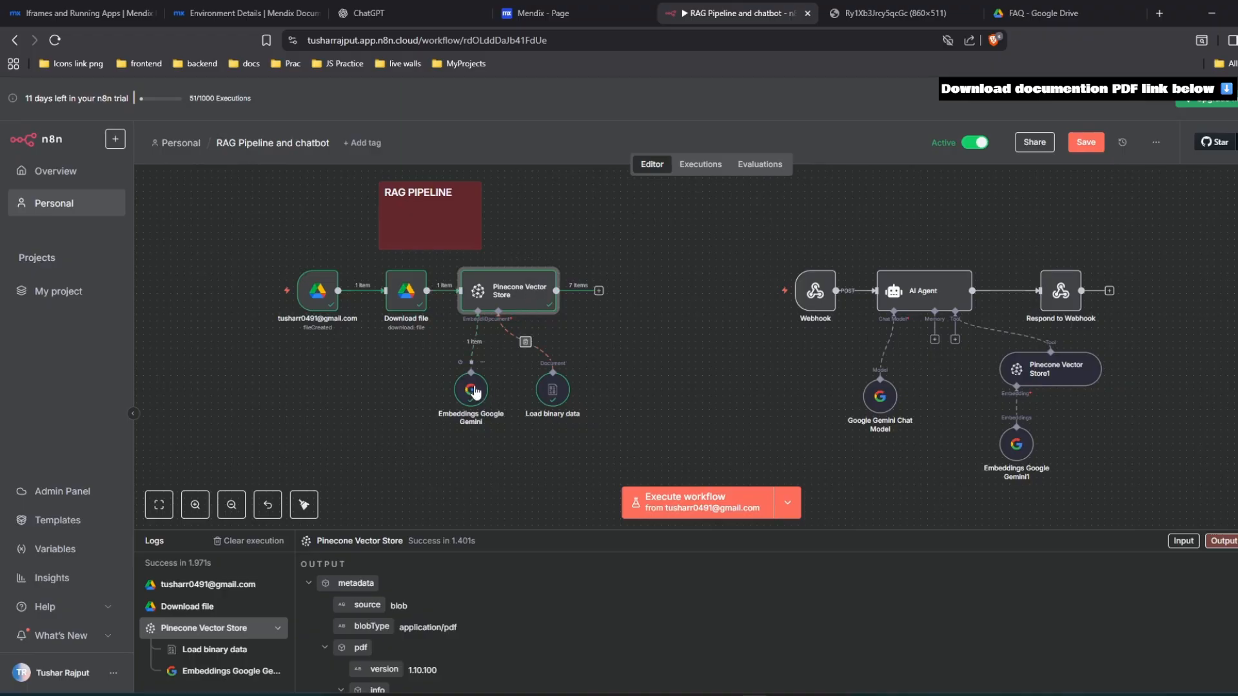
Open the Embeddings Google Gemini node under the Pinecone Vector Store, review its model and embedding output, and close it.
left_click_drag(474, 388, 465, 389)
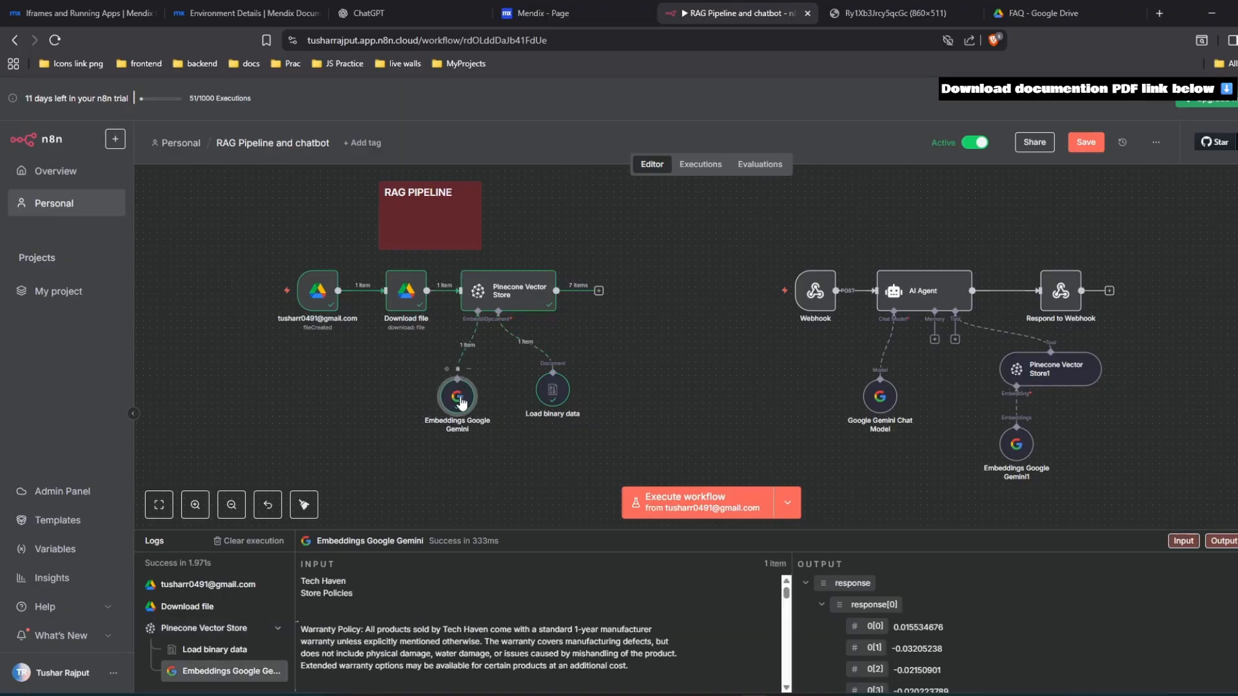
double_click(459, 398)
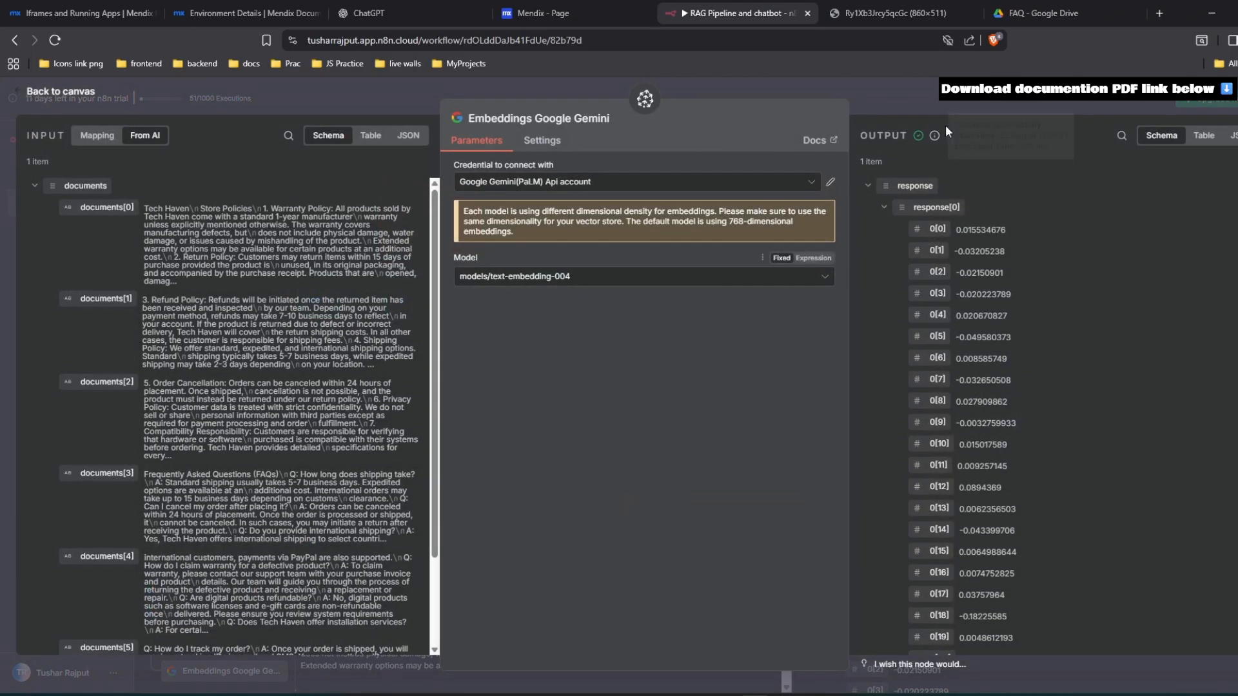
left_click(894, 80)
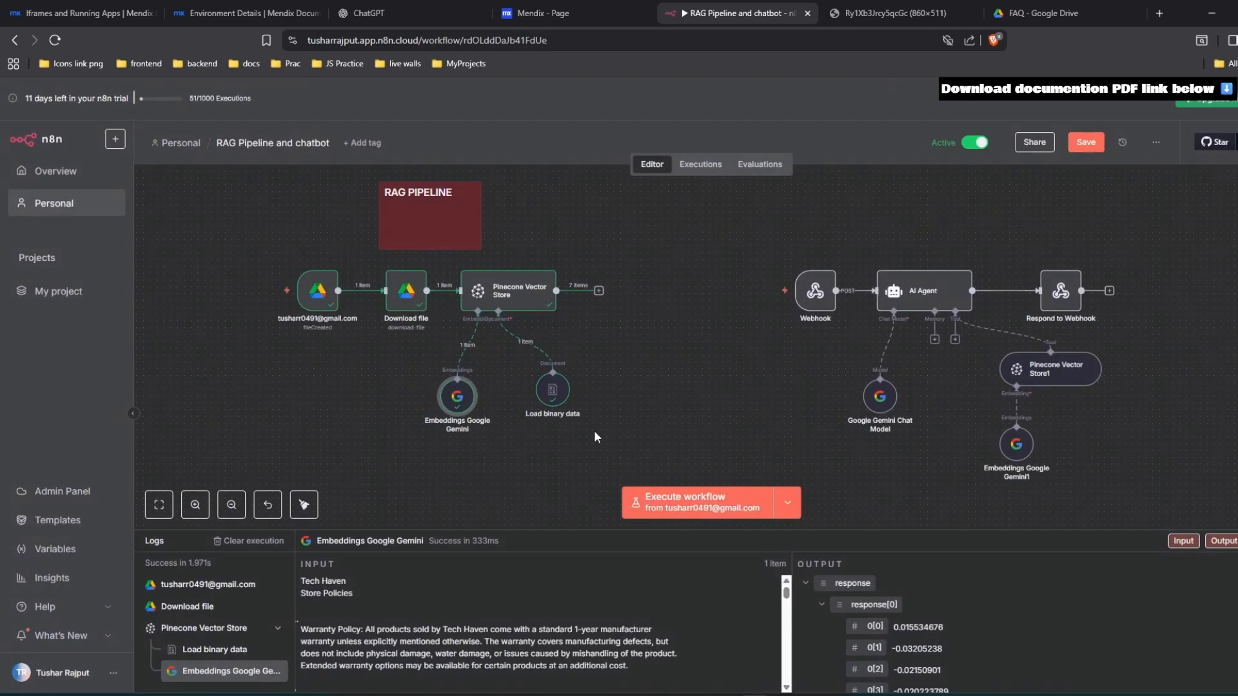
Open the Load binary data node, review its data type and text splitting settings, and return to the canvas.
left_click(546, 400)
double_click(545, 404)
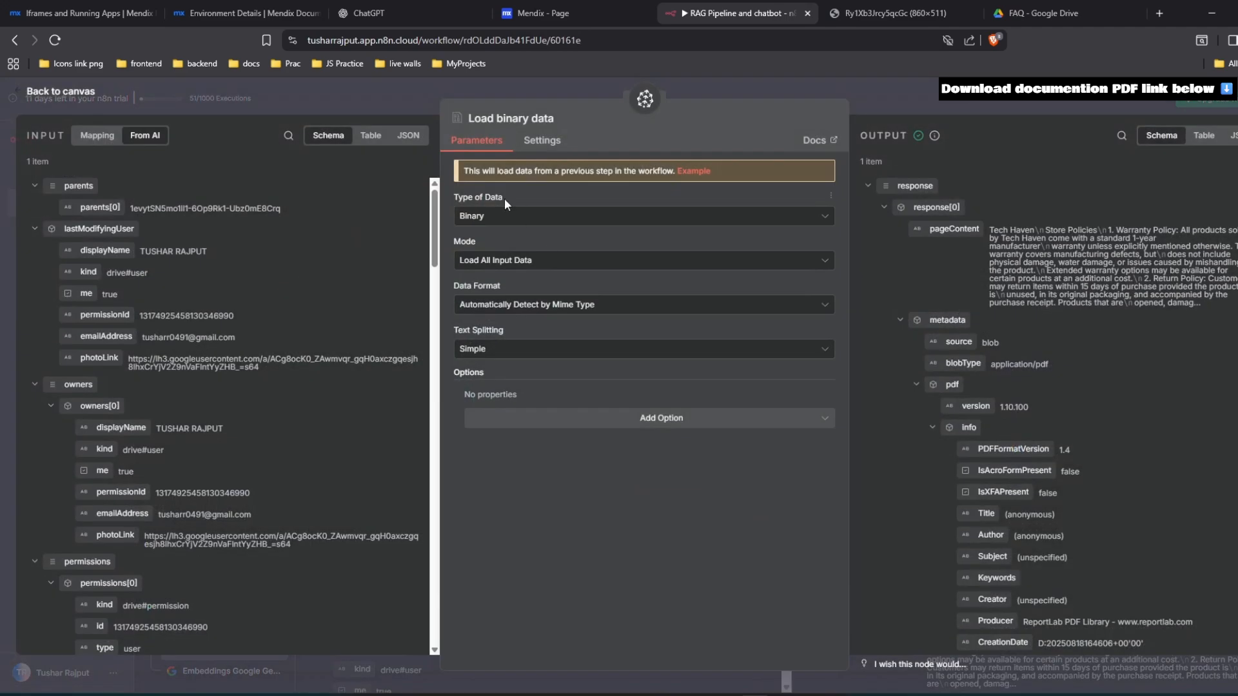
left_click(881, 88)
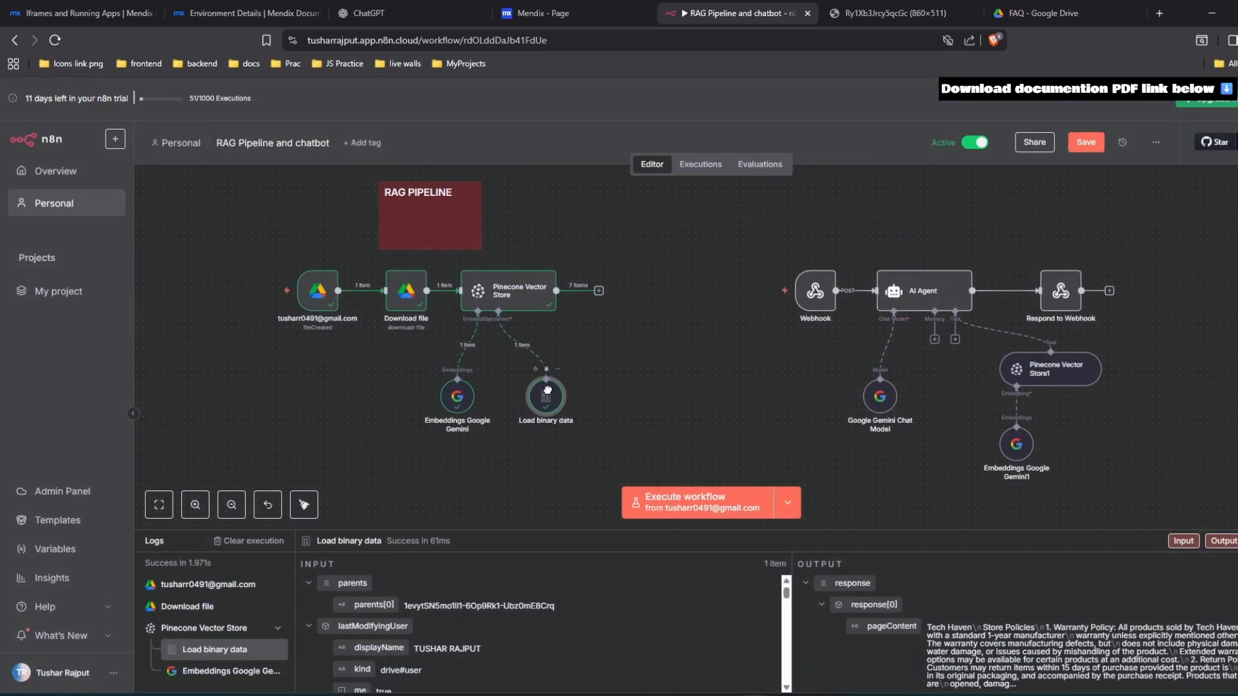
left_click_drag(547, 389, 539, 389)
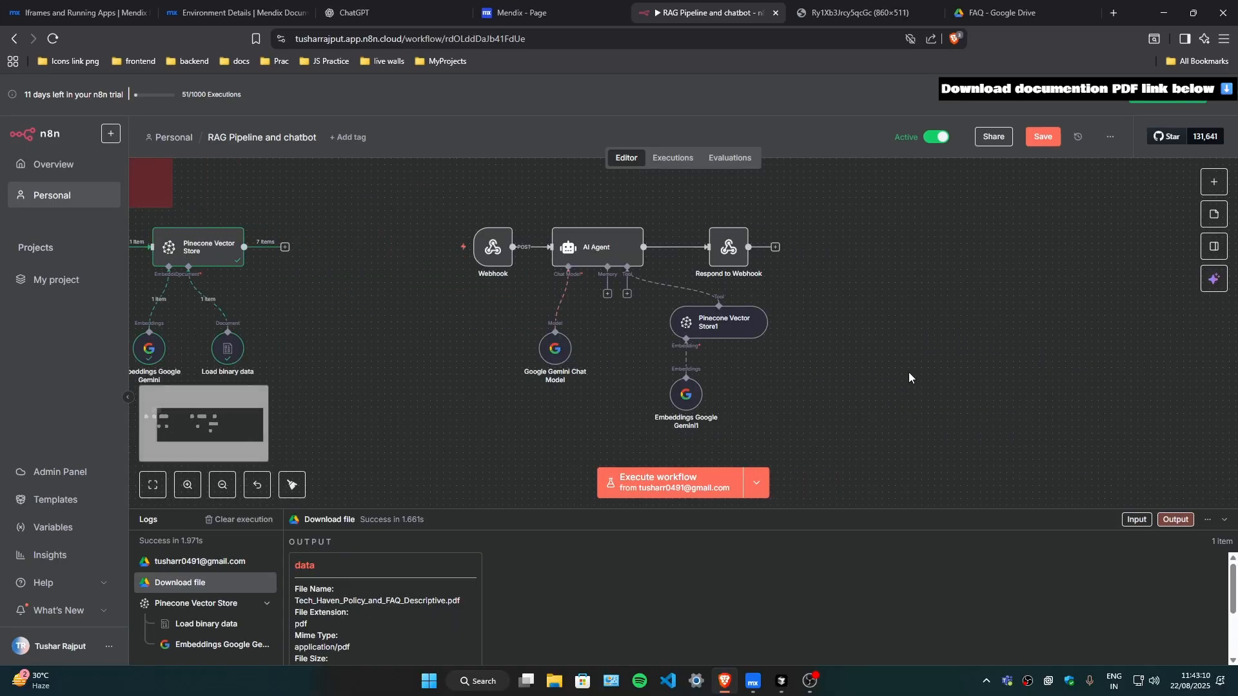
Move the Webhook node slightly farther from the AI Agent node and open its settings.
left_click_drag(503, 245, 478, 243)
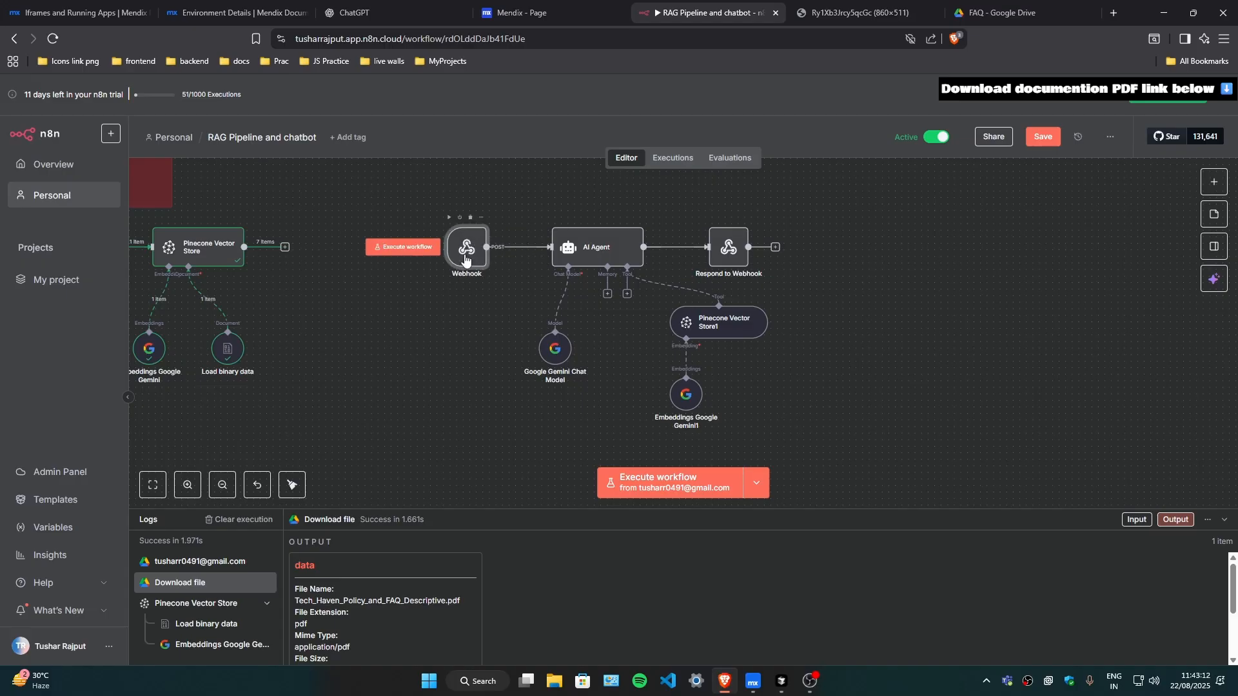
double_click(459, 249)
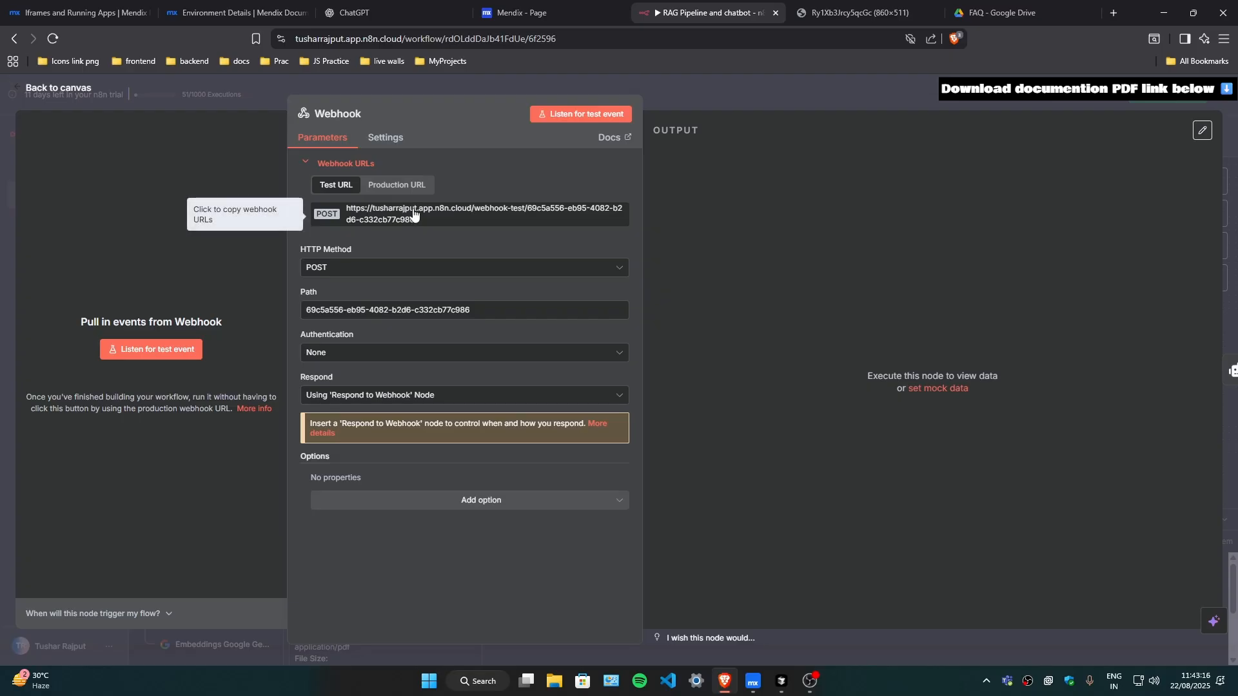
Display the Webhook's production URL and close it, and review the AI Agent node's prompt settings before returning to the canvas.
left_click(380, 185)
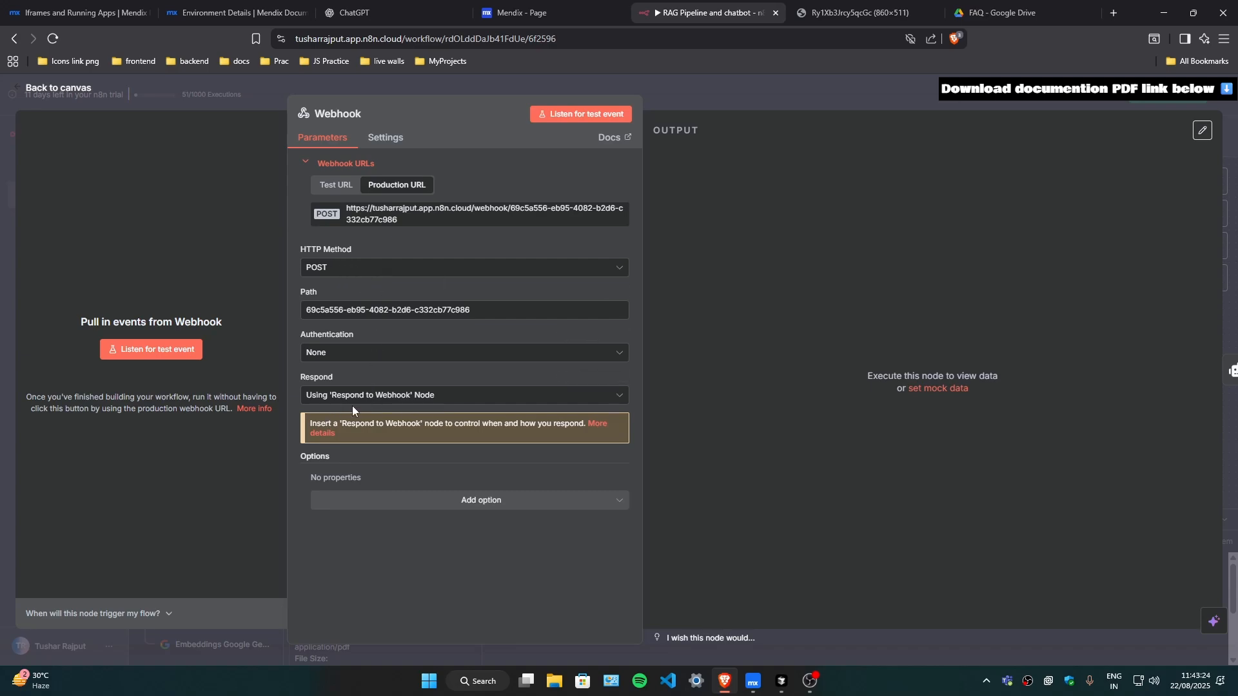
key("Escape")
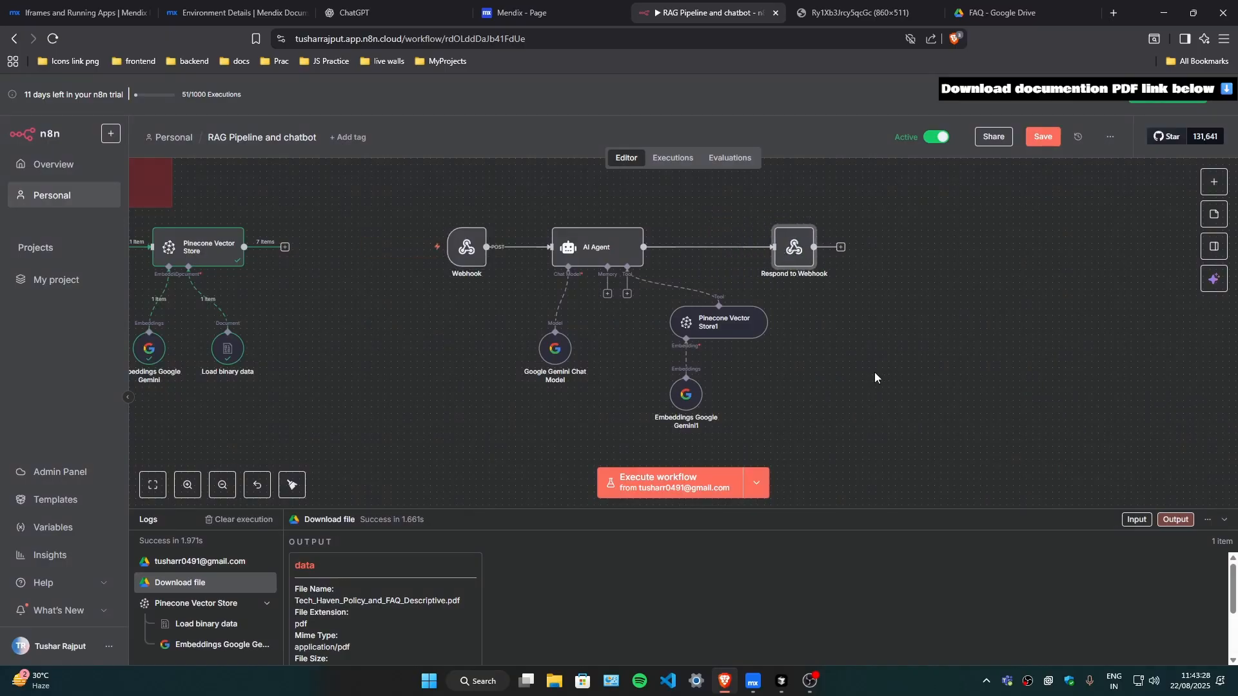
left_click_drag(594, 253, 600, 252)
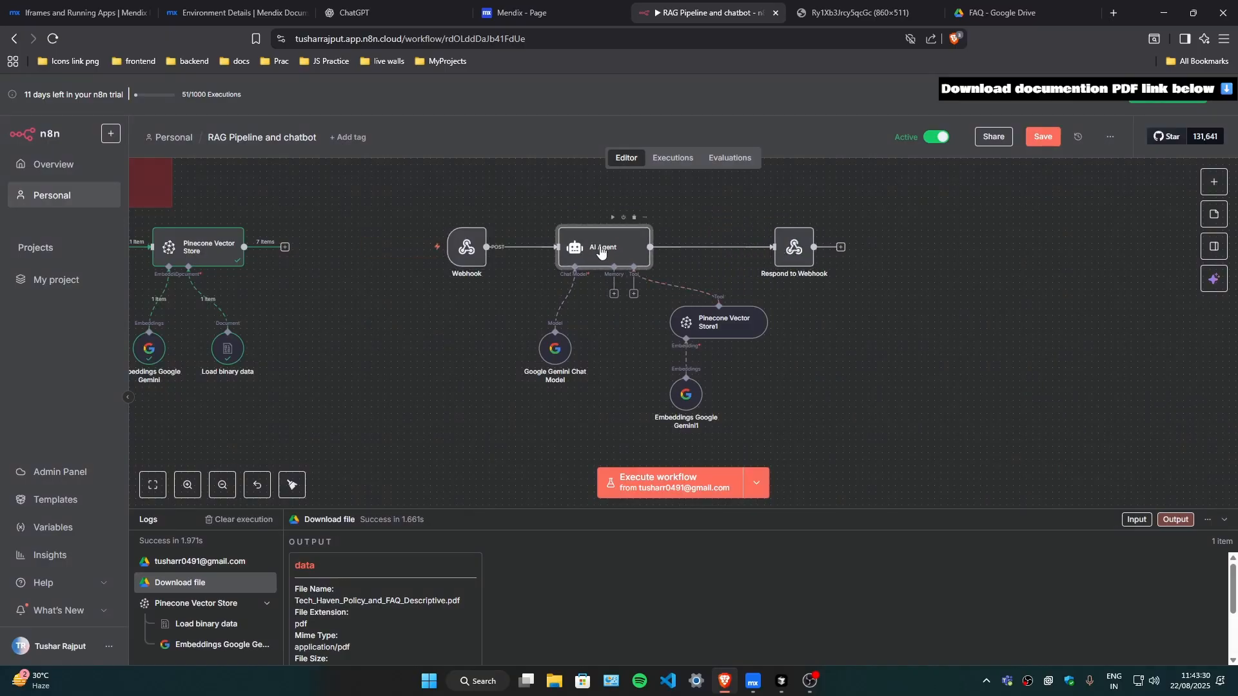
double_click(600, 250)
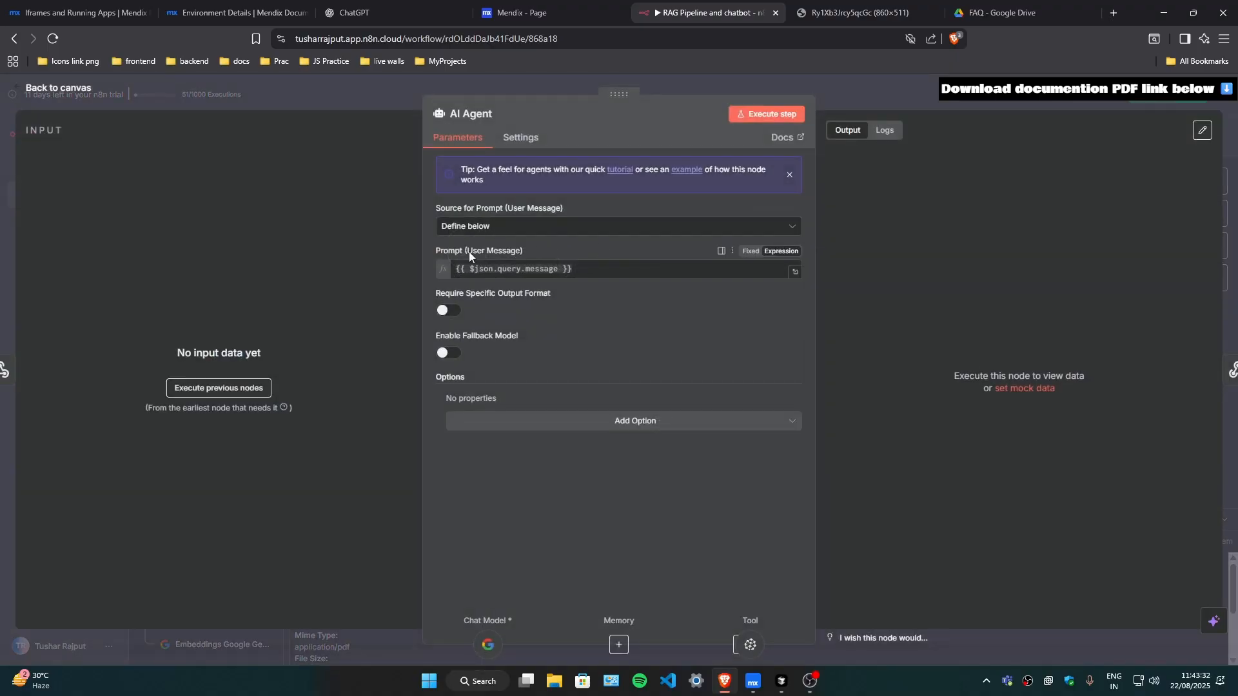
left_click(879, 94)
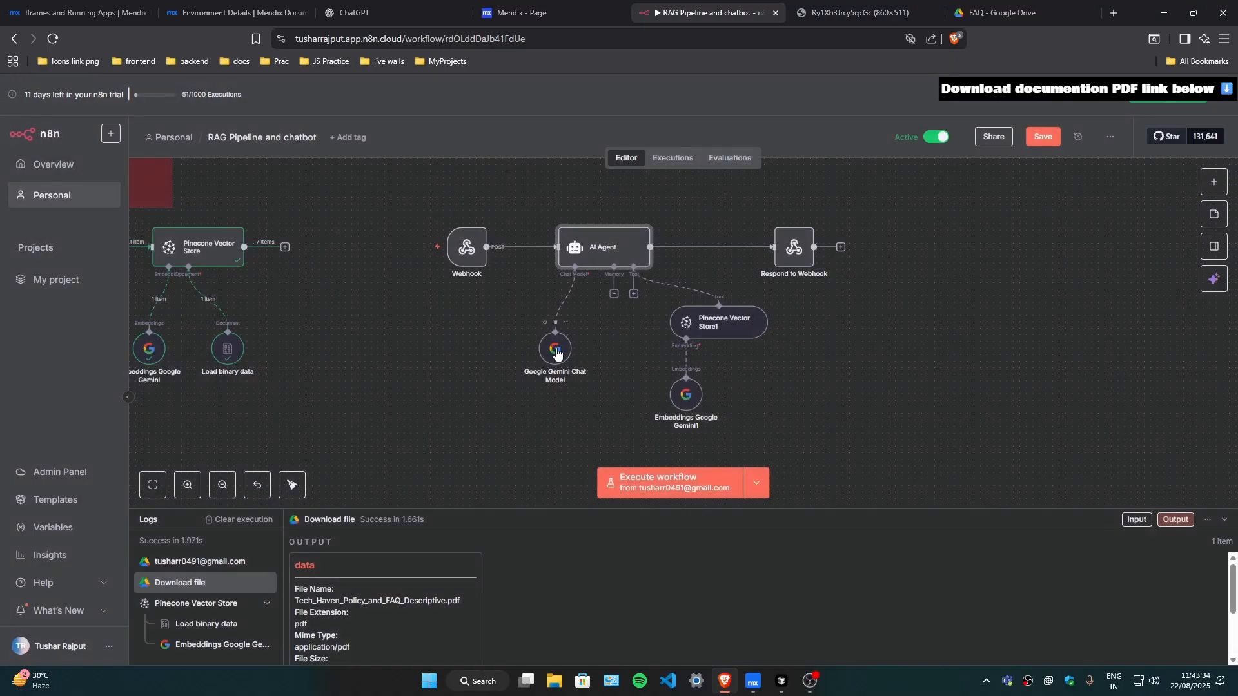
Review the Pinecone Vector Store1 tool's settings, and reposition the Google Gemini Chat Model, Pinecone Vector Store1 and Embeddings Google Gemini1 nodes below the AI Agent.
left_click_drag(504, 357, 532, 359)
mouse_move(731, 329)
left_mouse_down()
mouse_move(787, 316)
mouse_move(726, 314)
left_mouse_up()
double_click(728, 321)
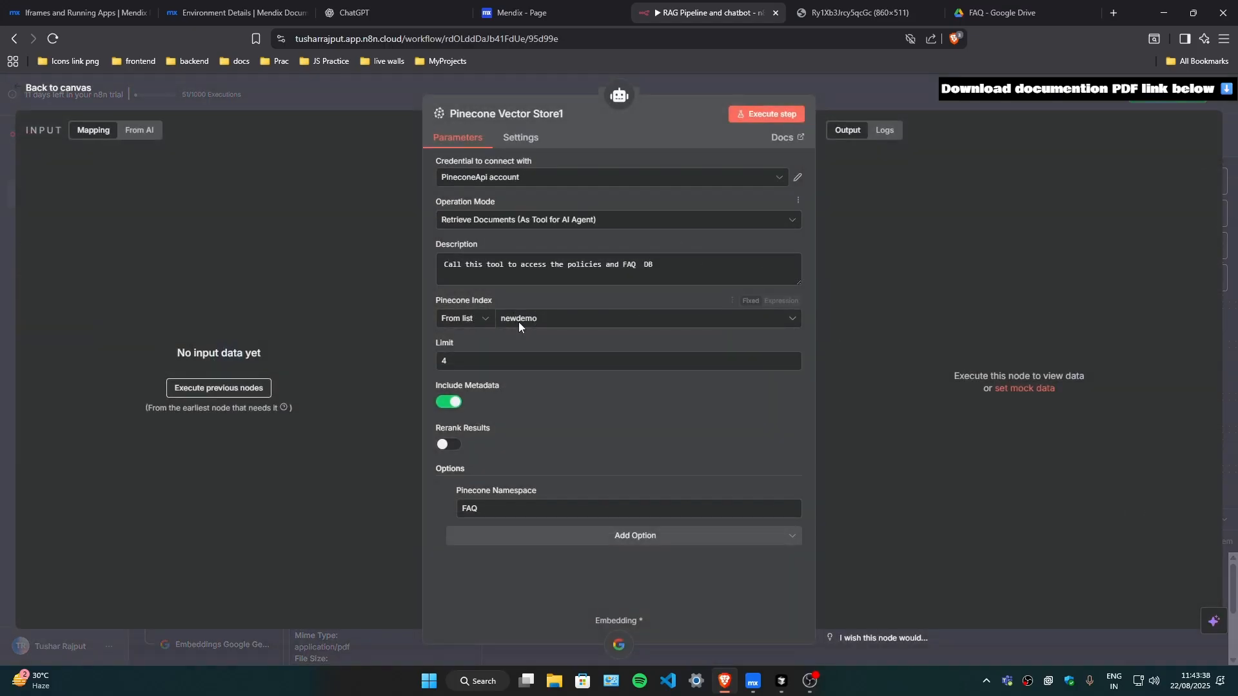
left_click(871, 97)
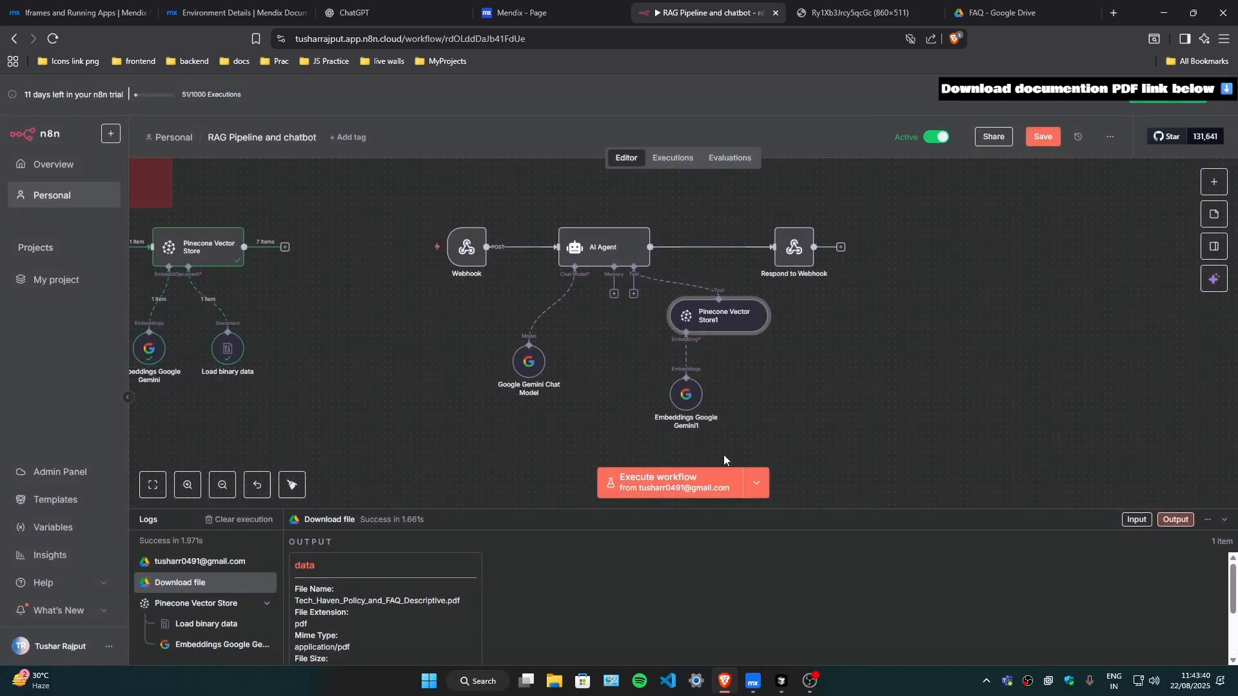
left_click_drag(682, 387, 682, 407)
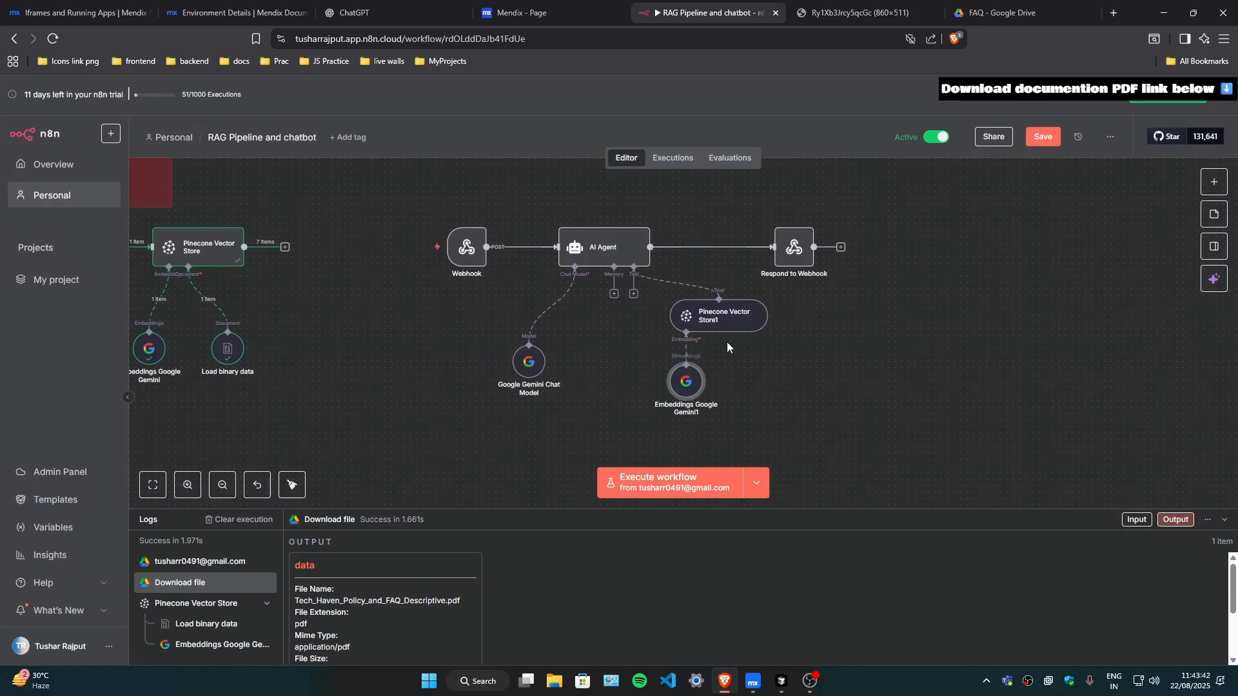
left_click_drag(728, 324, 726, 350)
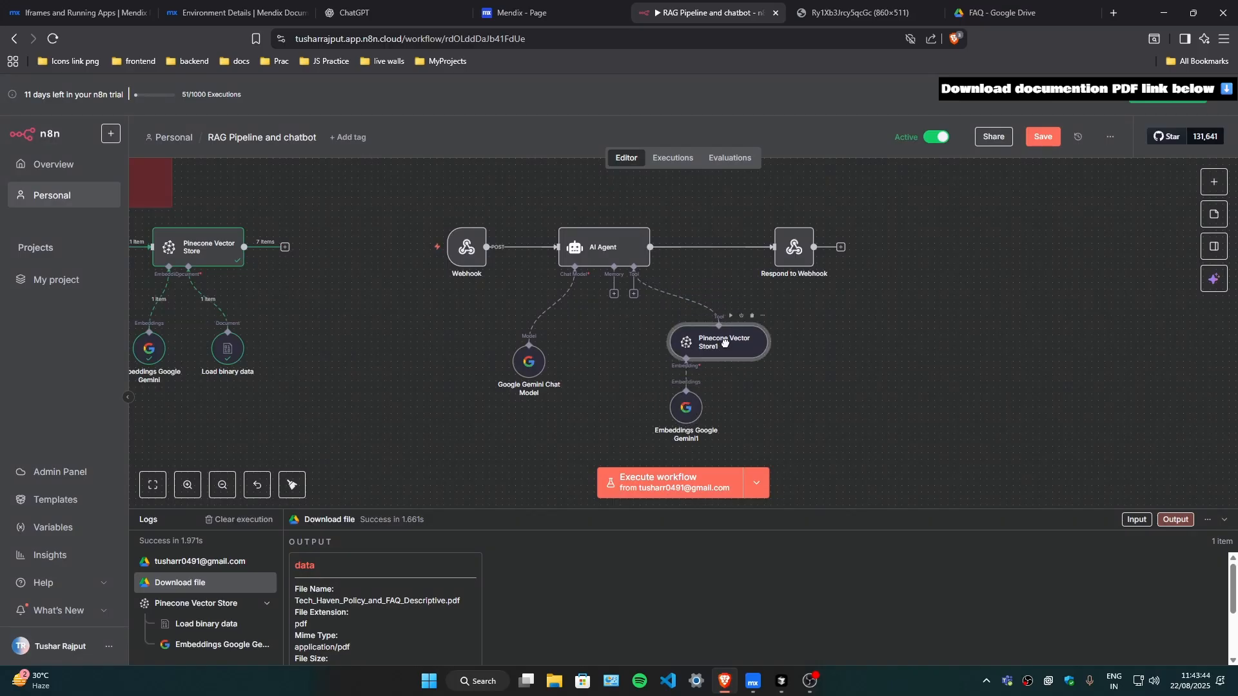
Open the AI Agent node, inspect its user message prompt expression, and close the node.
mouse_move(467, 248)
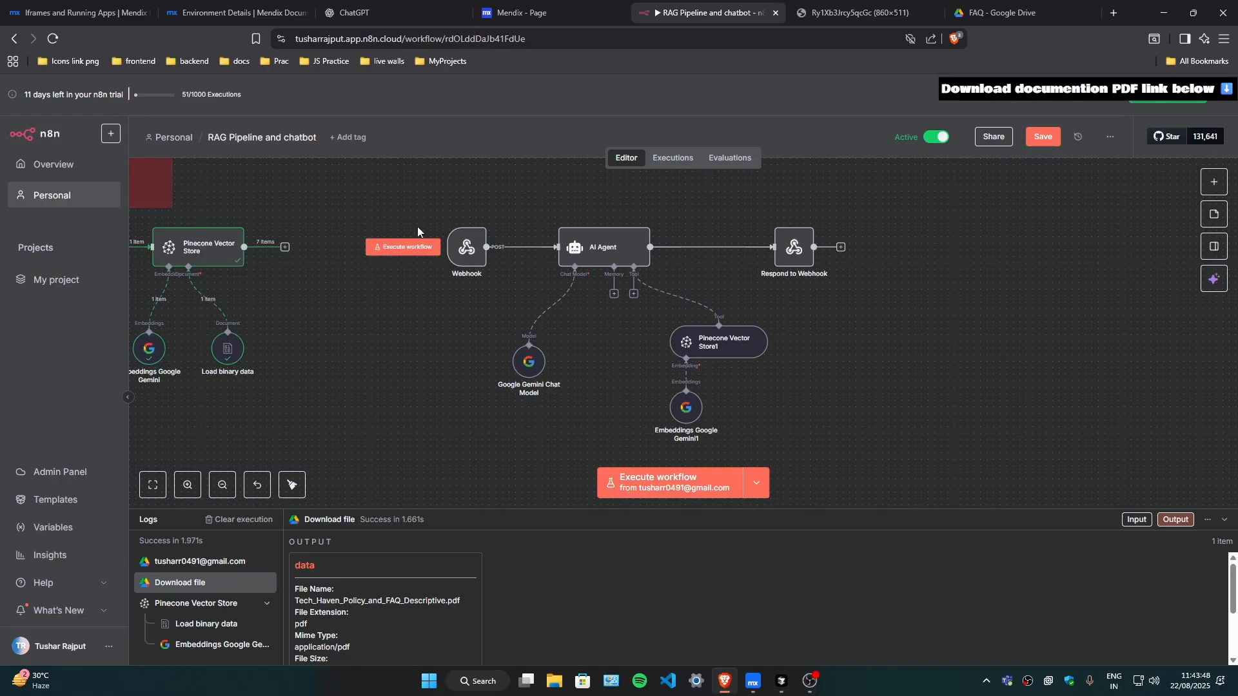
double_click(582, 243)
left_click(580, 262)
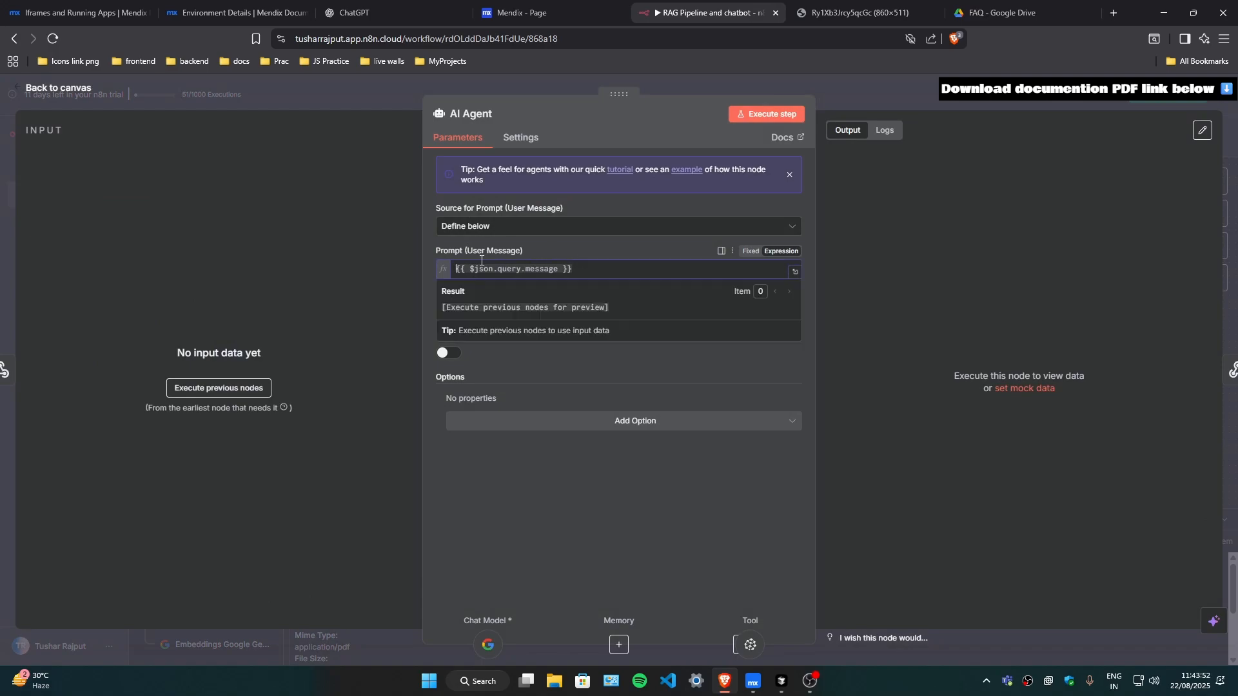
left_click(864, 91)
Adjust the positions of the AI Agent's chat model, vector store and embeddings nodes, and move Respond to Webhook slightly closer to the agent.
left_click_drag(538, 369, 538, 355)
left_click_drag(728, 340, 741, 332)
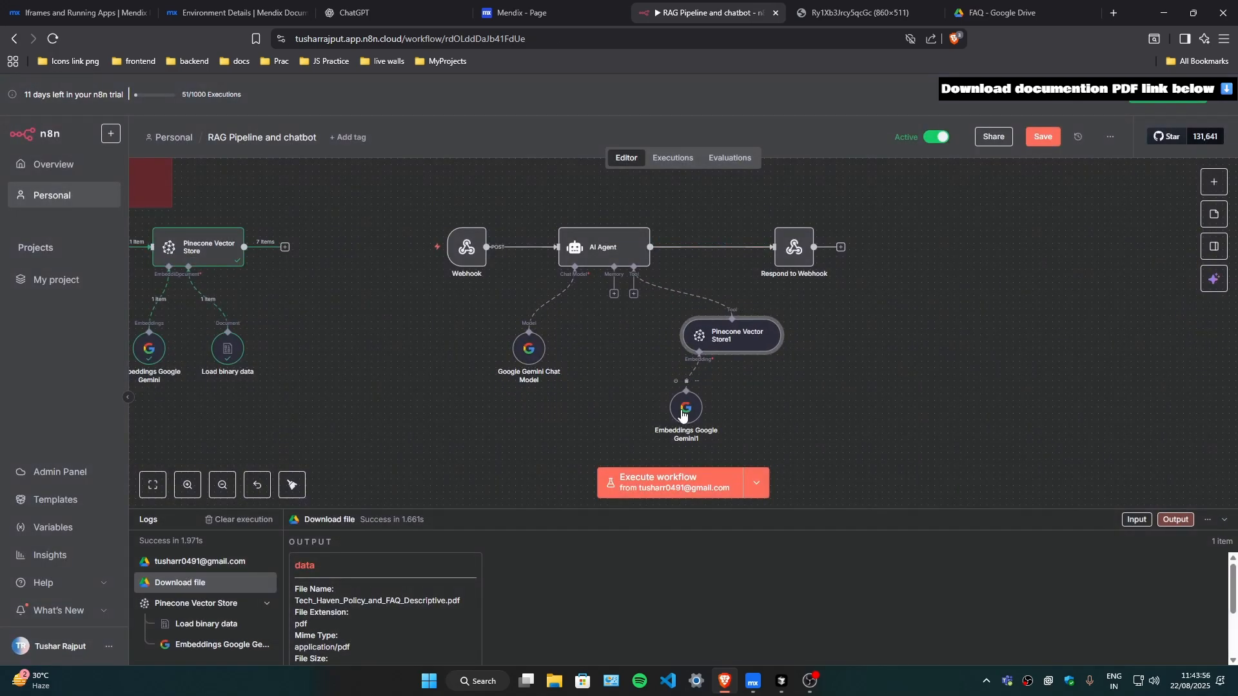
left_click_drag(683, 408, 704, 410)
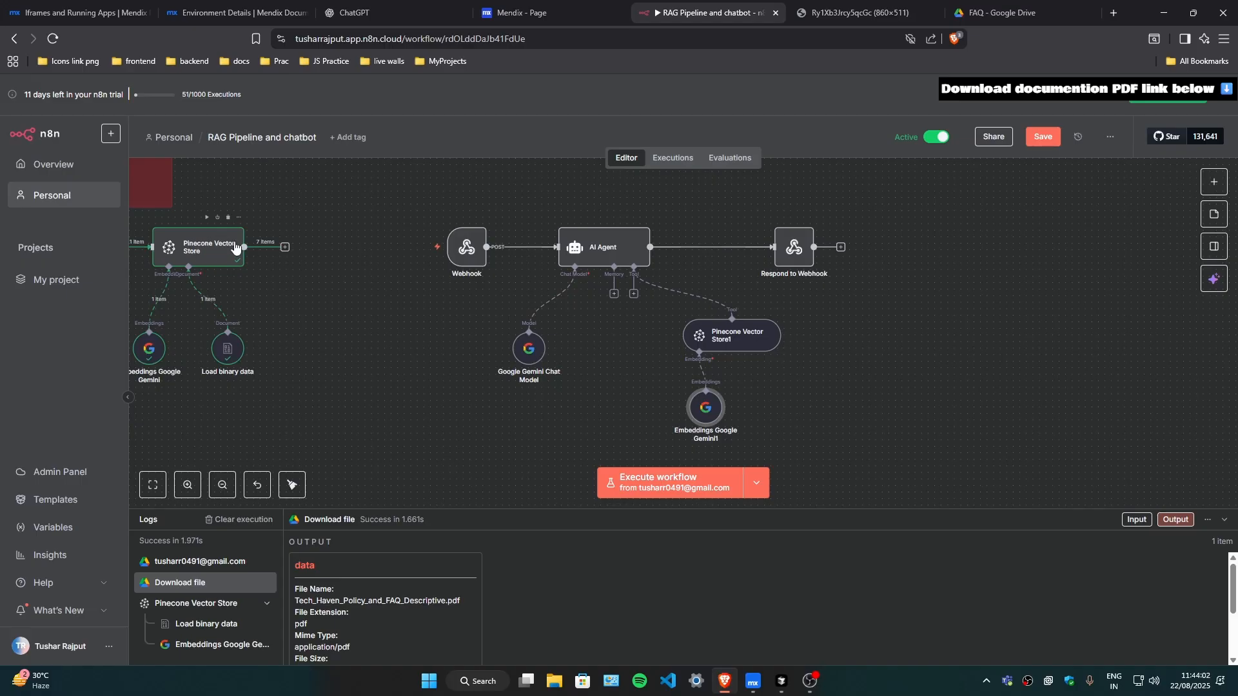
scroll(702, 270, "left", 3)
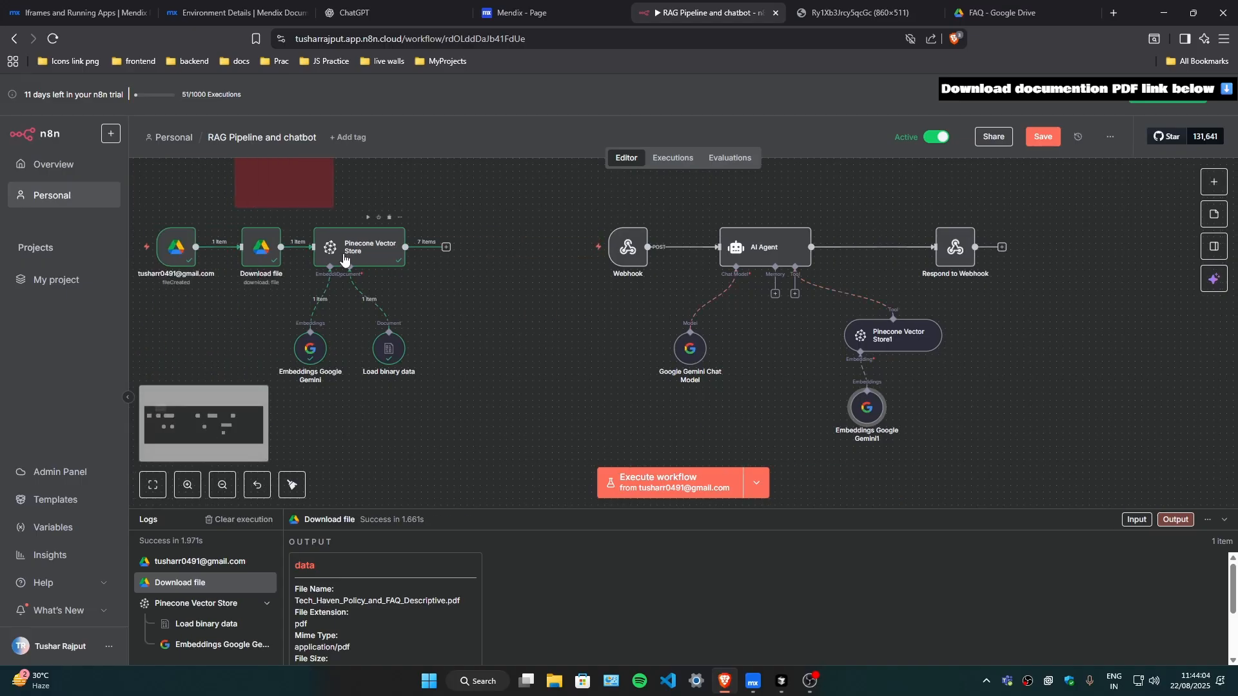
scroll(343, 257, "right", 3)
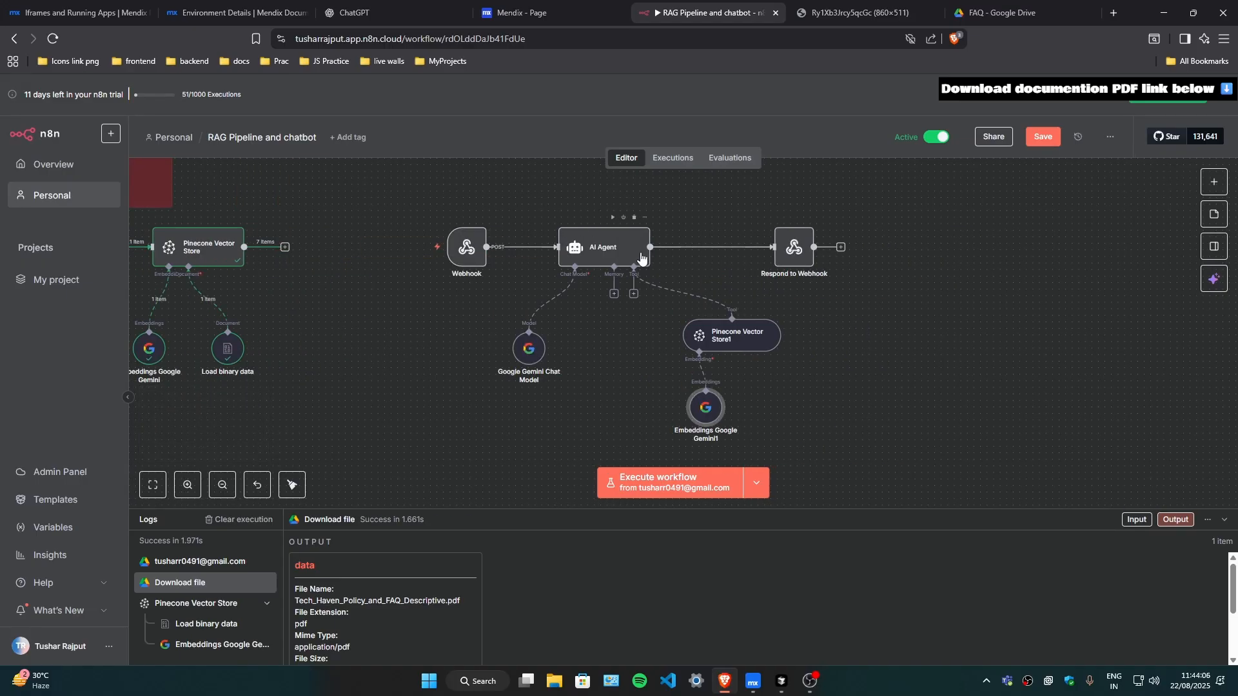
left_click_drag(793, 244, 786, 243)
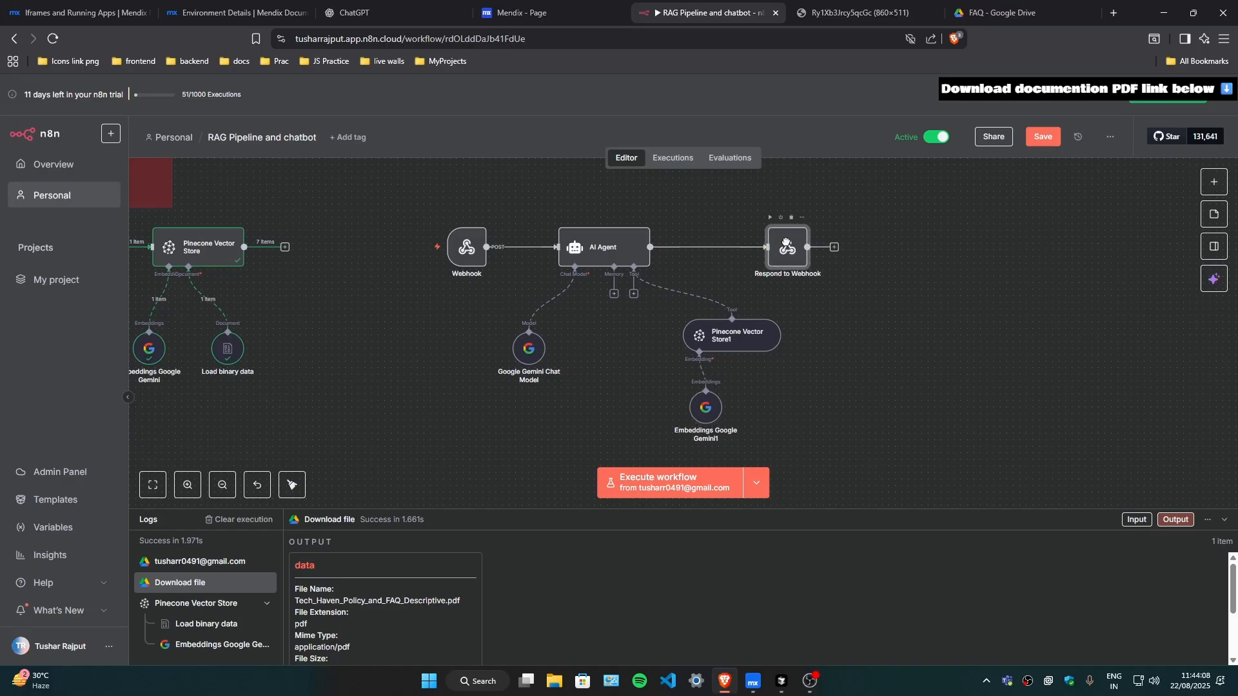
Switch to the Mendix page, open the AI Agent Chatbot, and enter the message "Hi".
mouse_move(750, 679)
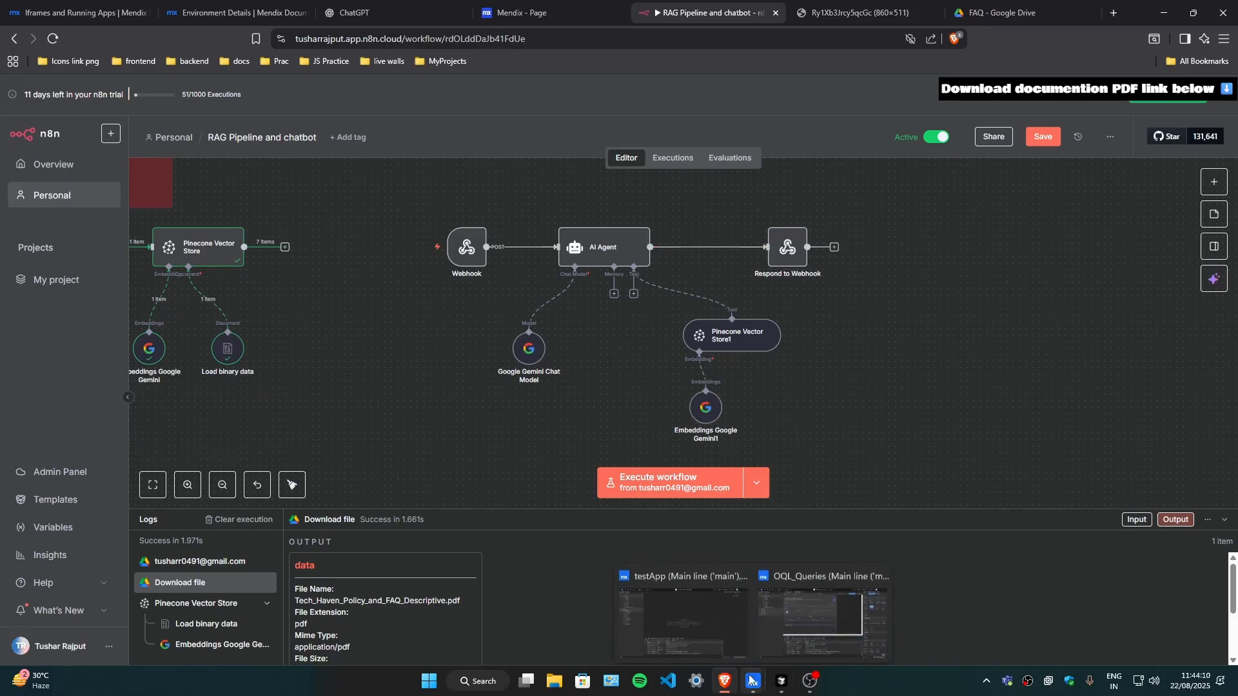
left_click(496, 8)
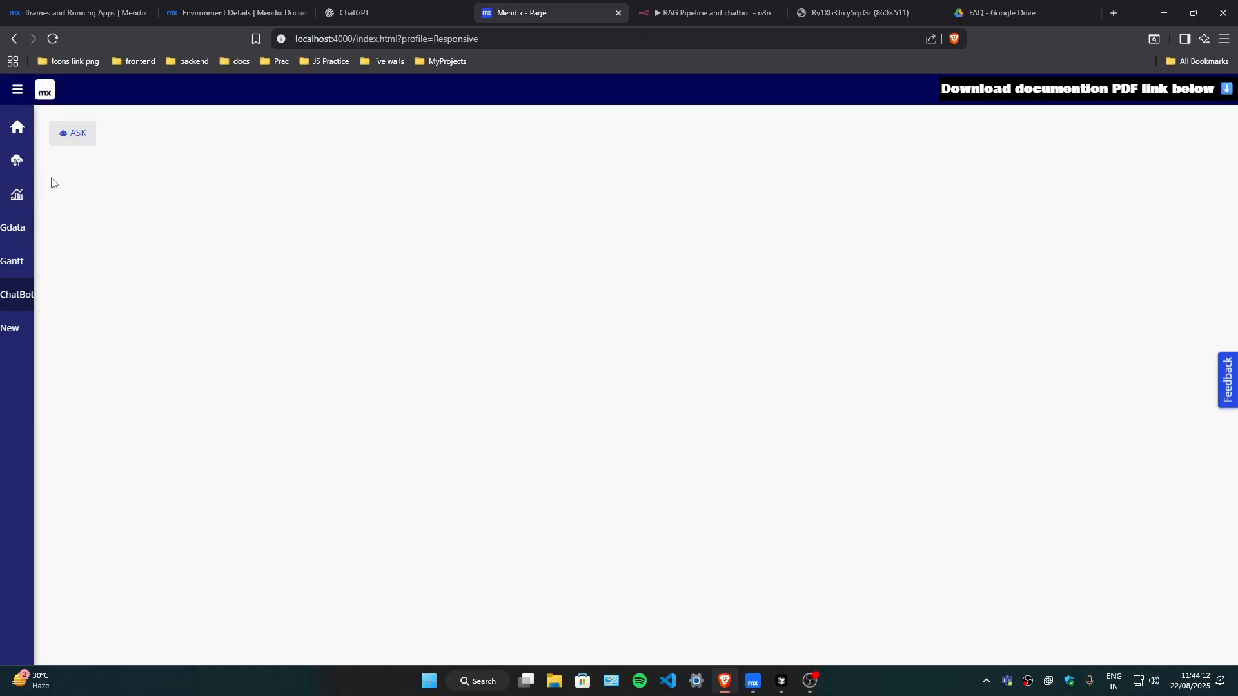
left_click(72, 133)
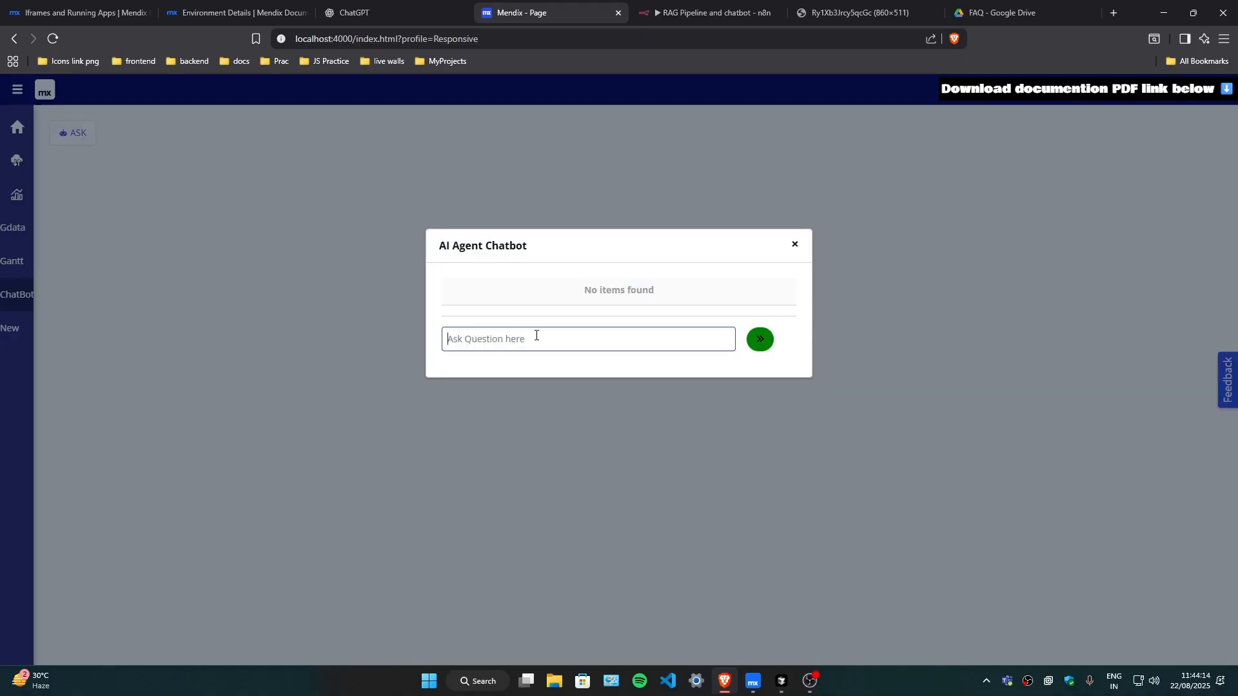
type("Hi")
Return to the n8n workflow and move the Webhook node slightly closer to the AI Agent.
left_click(724, 682)
left_click(724, 682)
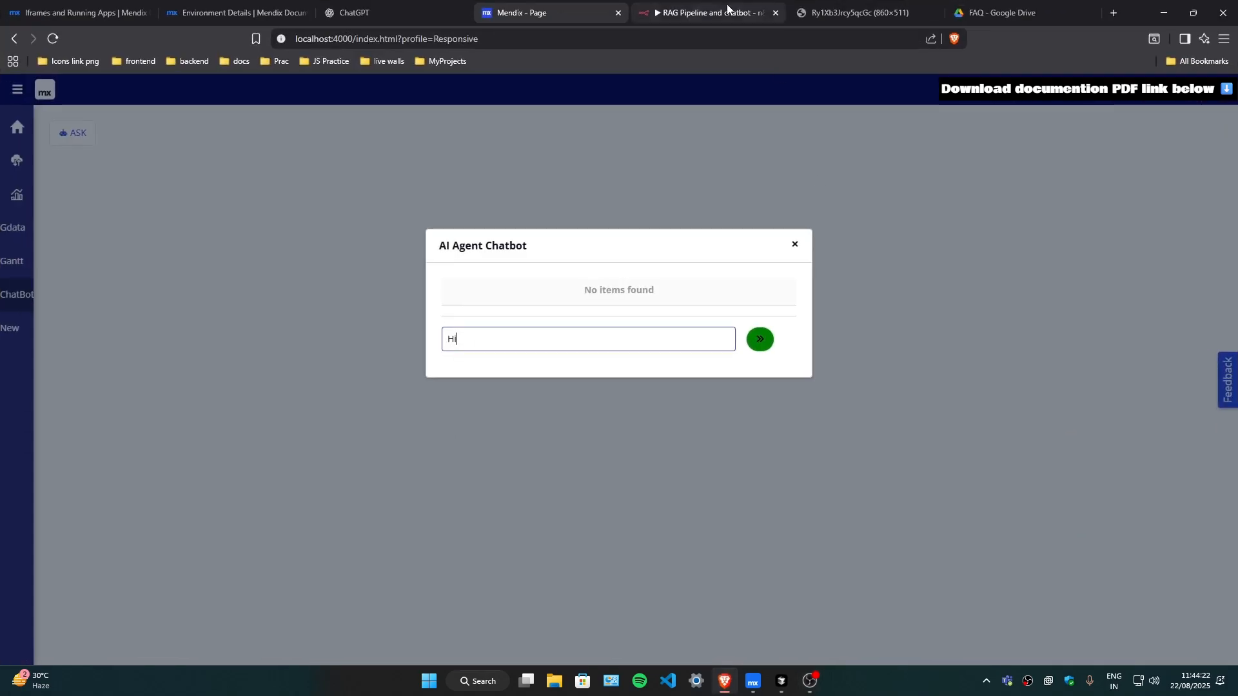
left_click(709, 13)
mouse_move(467, 247)
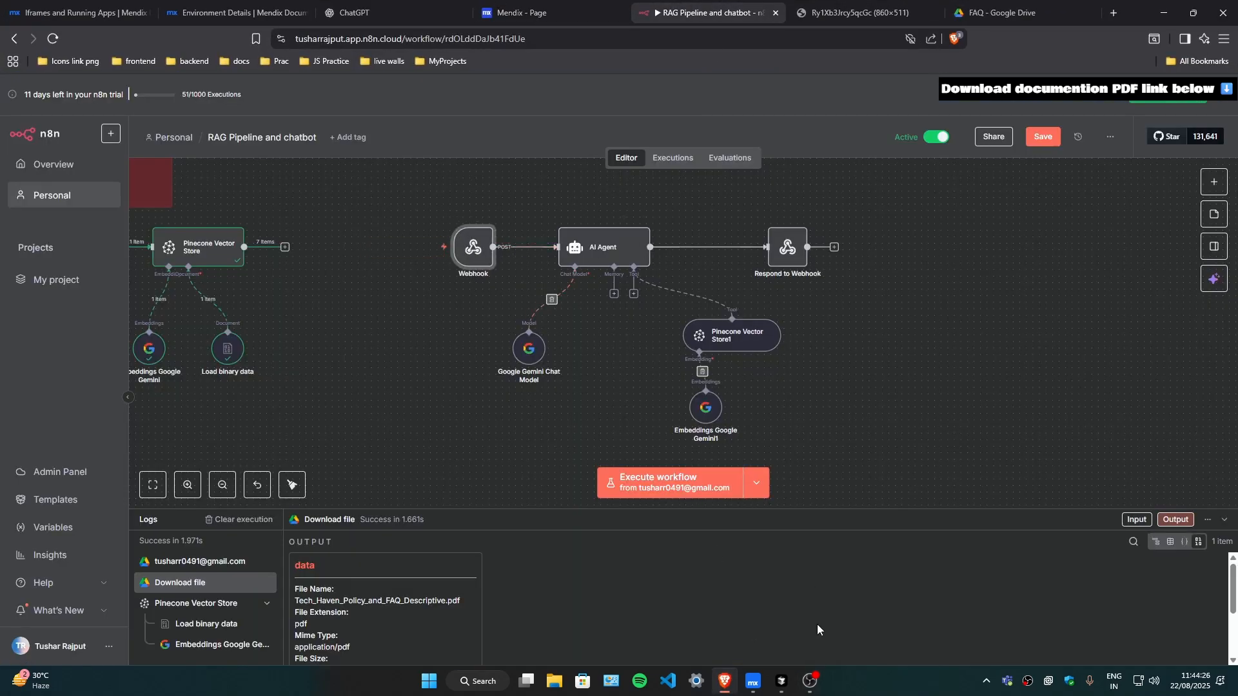
left_click(725, 680)
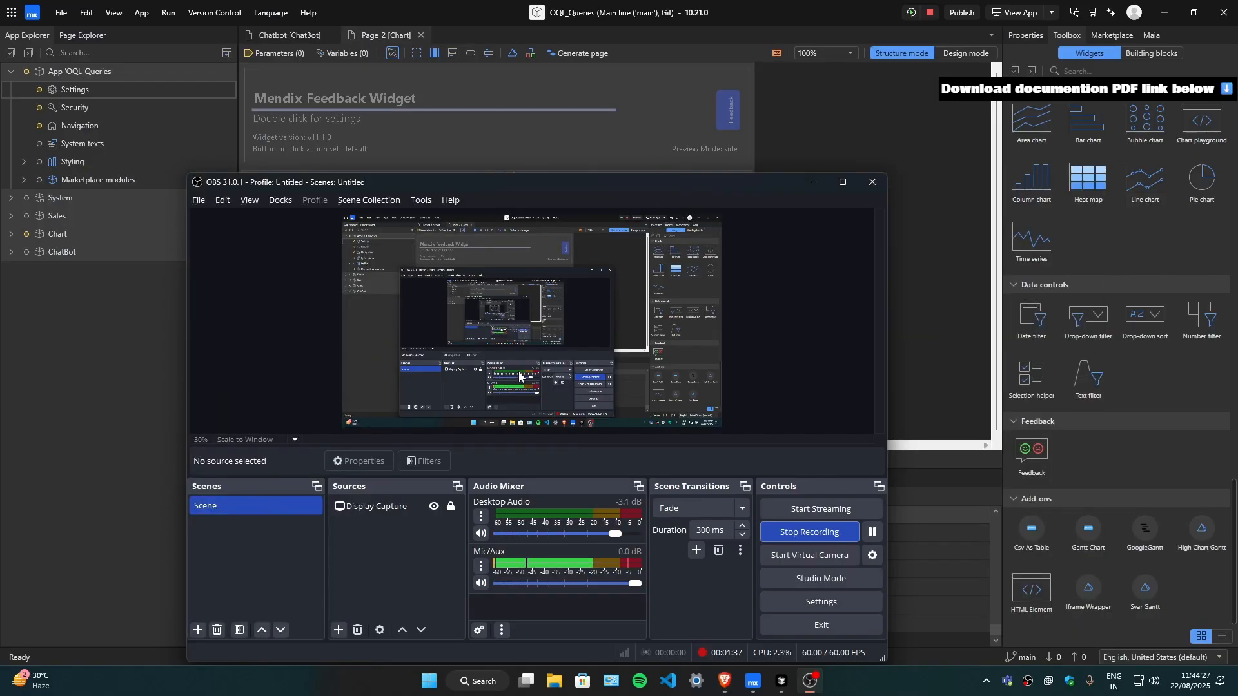
left_click(729, 683)
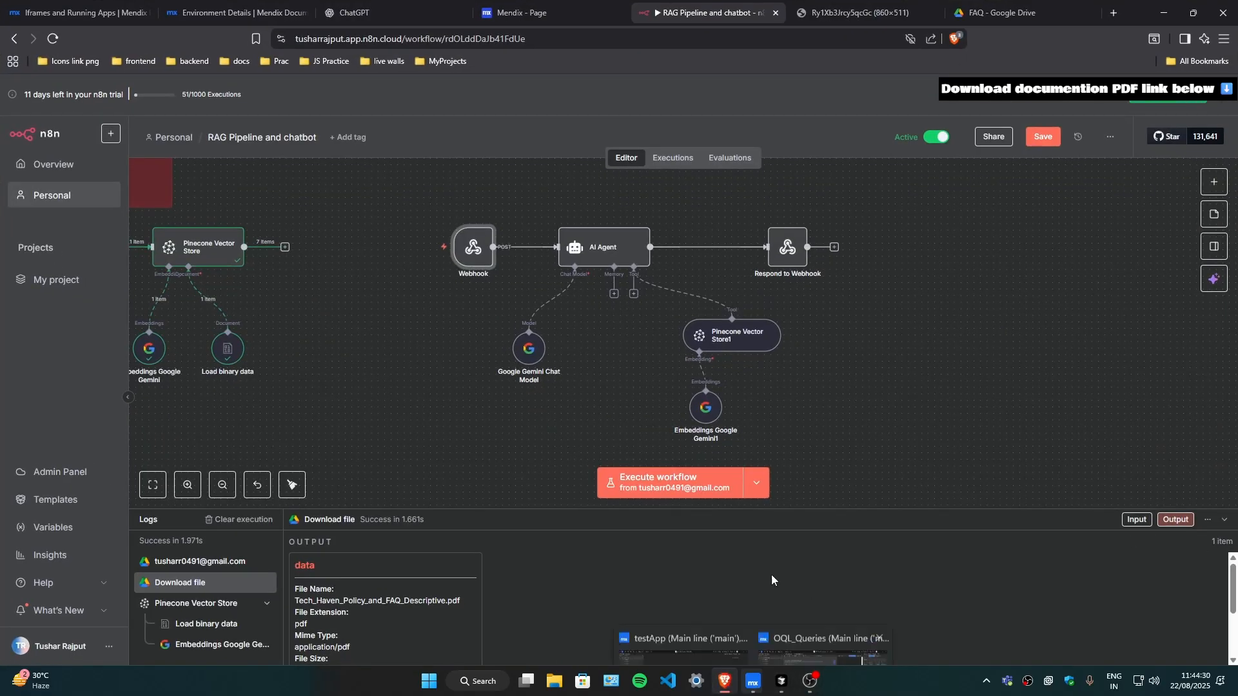
Go back to the Mendix chatbot page and send the "Hi" message to the AI Agent.
left_click(552, 13)
left_click(756, 347)
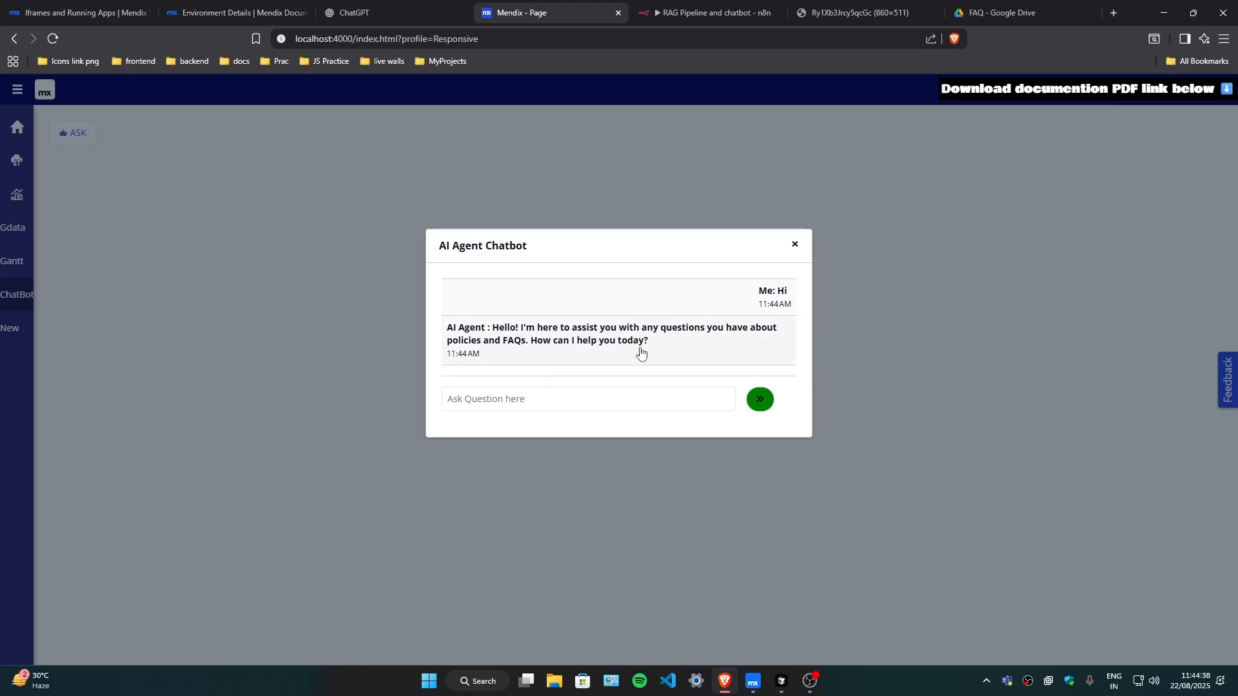
In the n8n workflow, review the AI Agent's prompt and move its chat model down and its vector store and embeddings nodes outward.
left_click(658, 5)
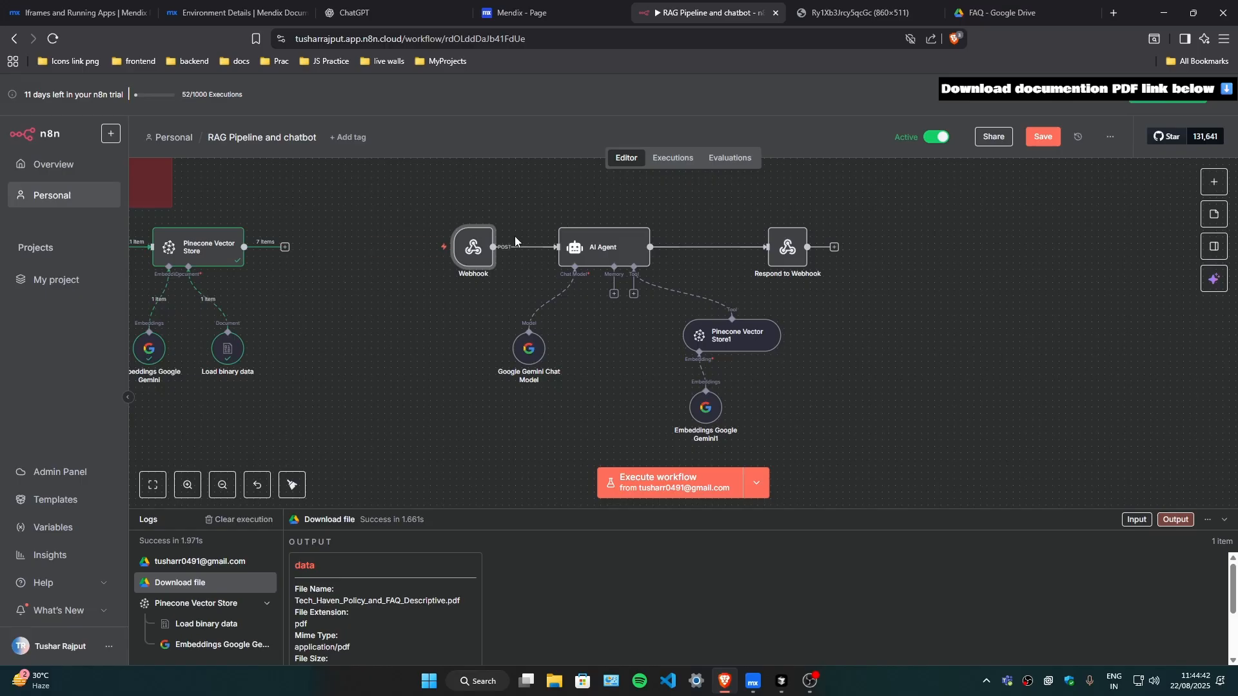
double_click(586, 247)
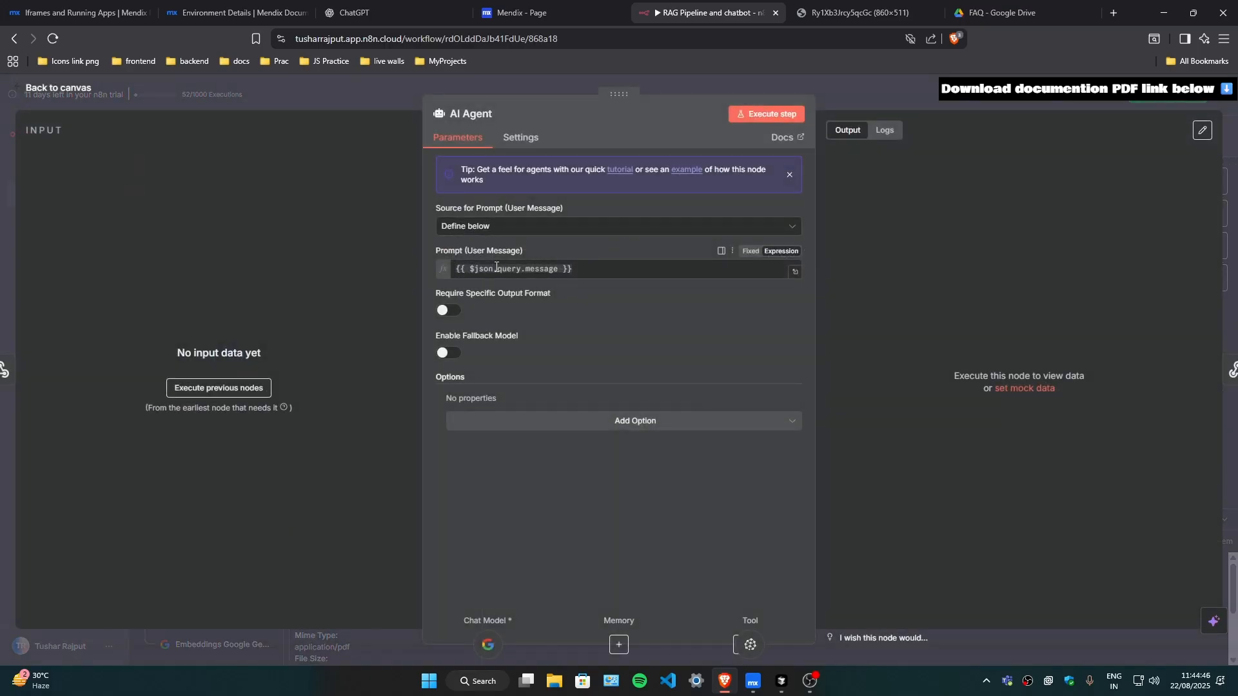
left_click(853, 98)
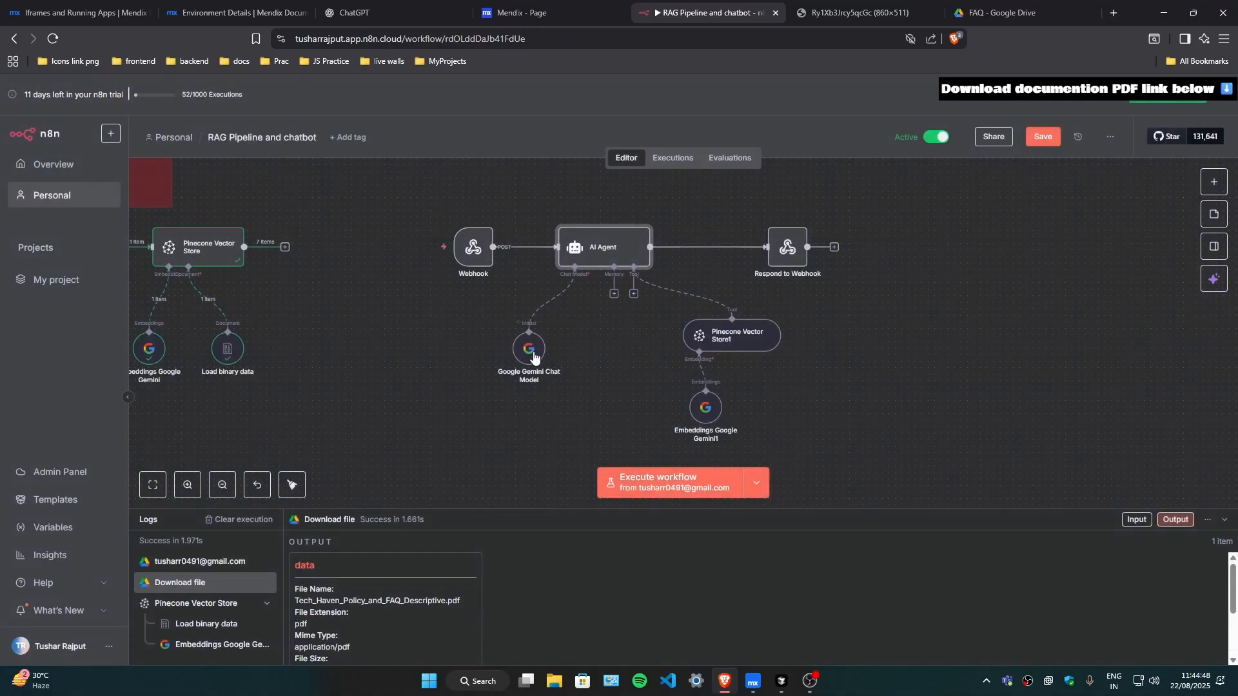
left_click_drag(503, 363, 529, 356)
left_click_drag(701, 341, 735, 341)
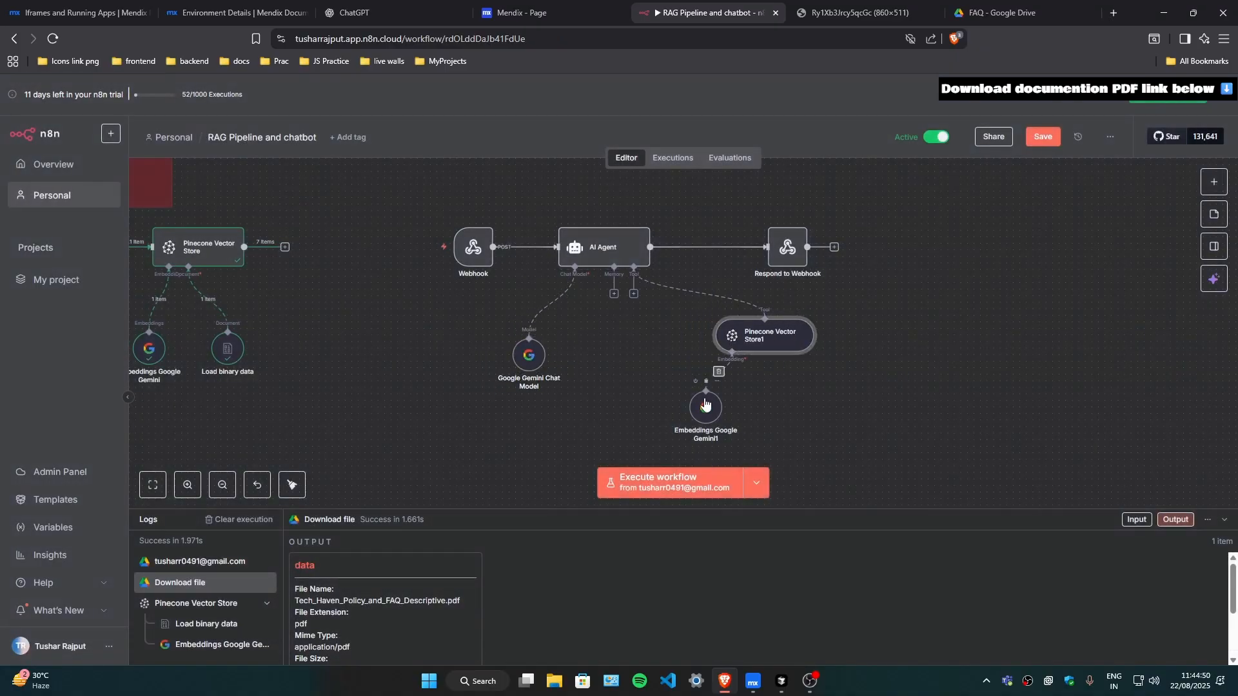
left_click_drag(705, 405, 732, 404)
Ask the Mendix chatbot "i have ordered yesterday and i want to return what is the return policy" and review the reply.
left_click(508, 5)
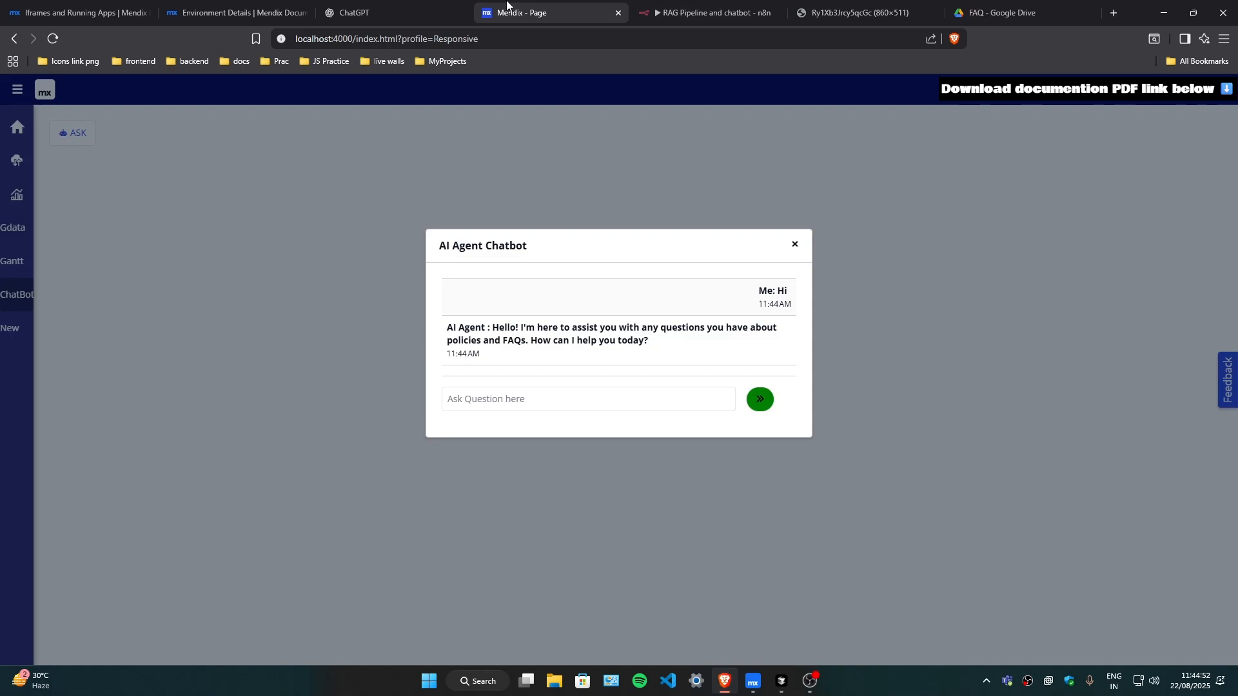
left_click(571, 408)
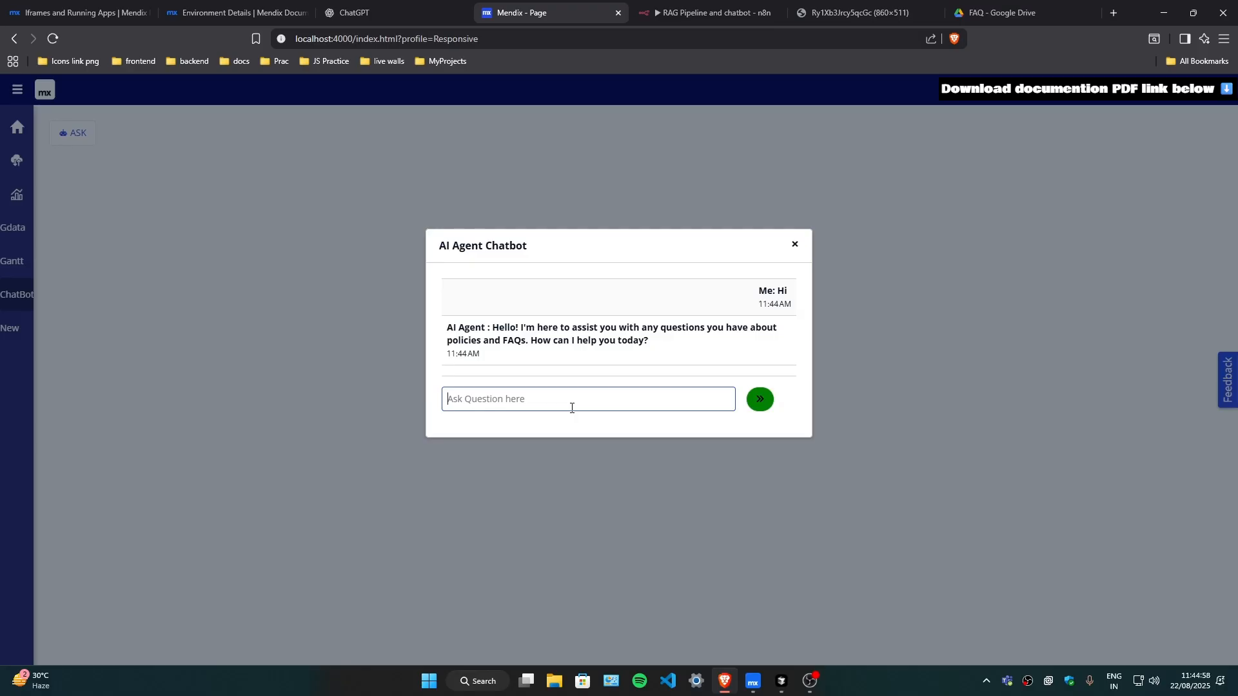
type("I")
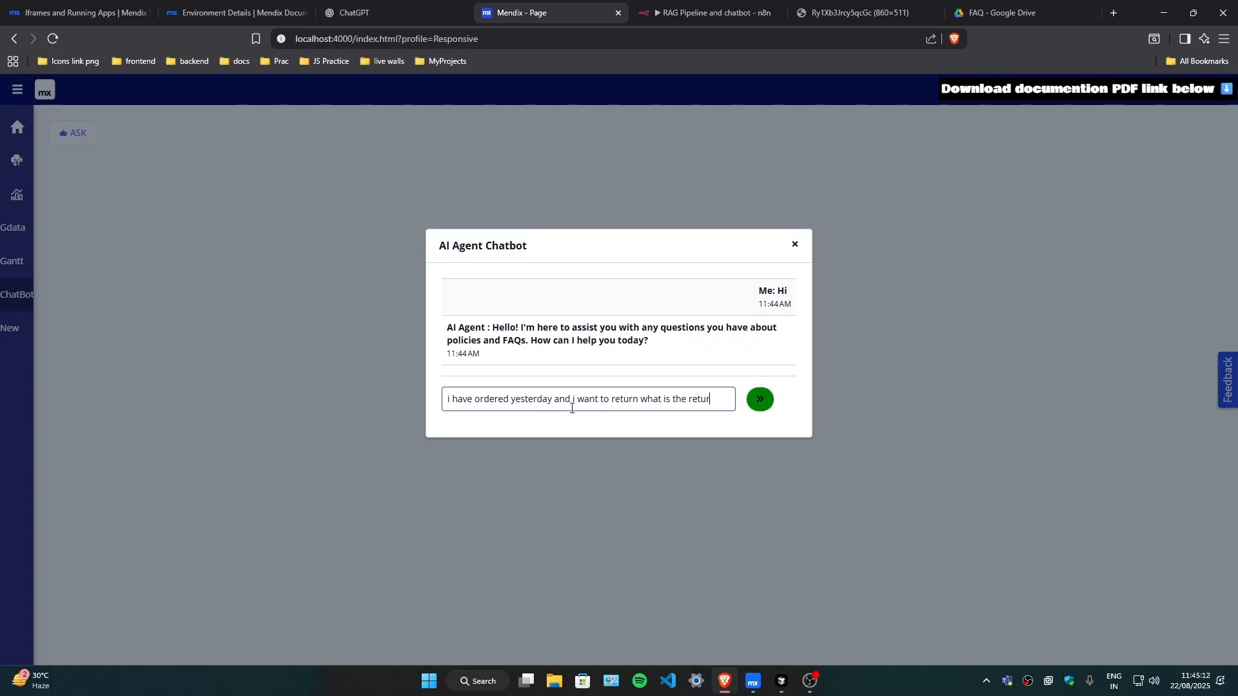
type("n policy")
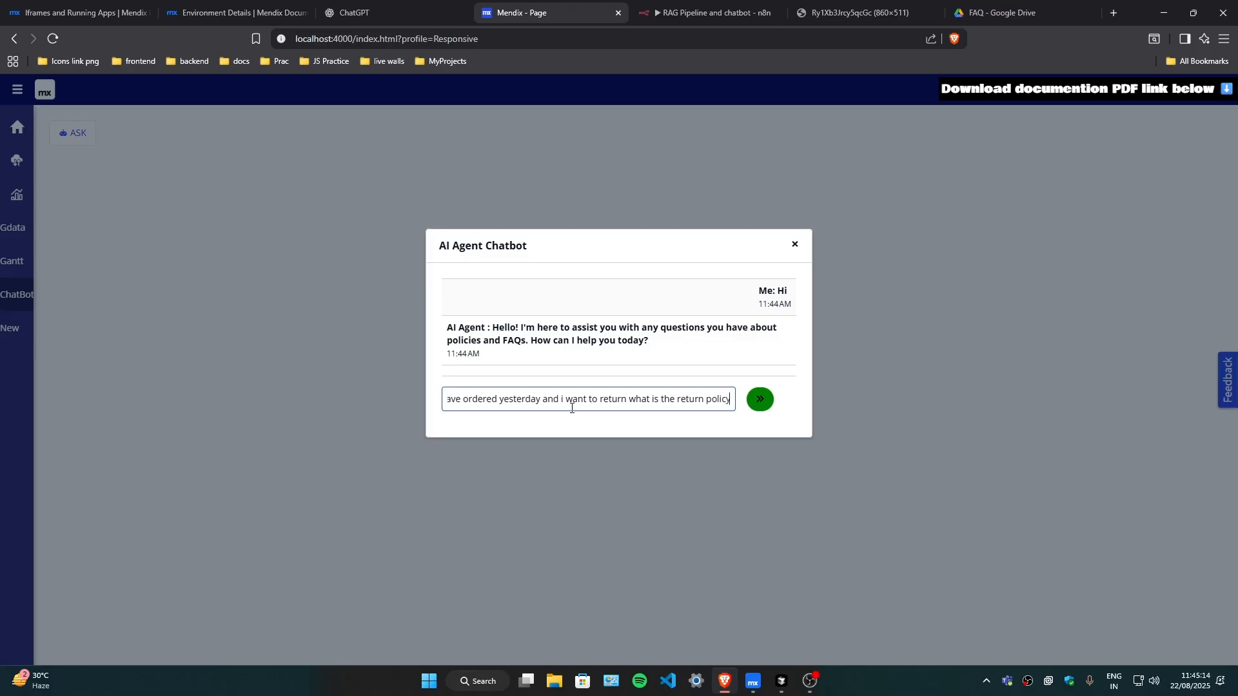
left_click(746, 406)
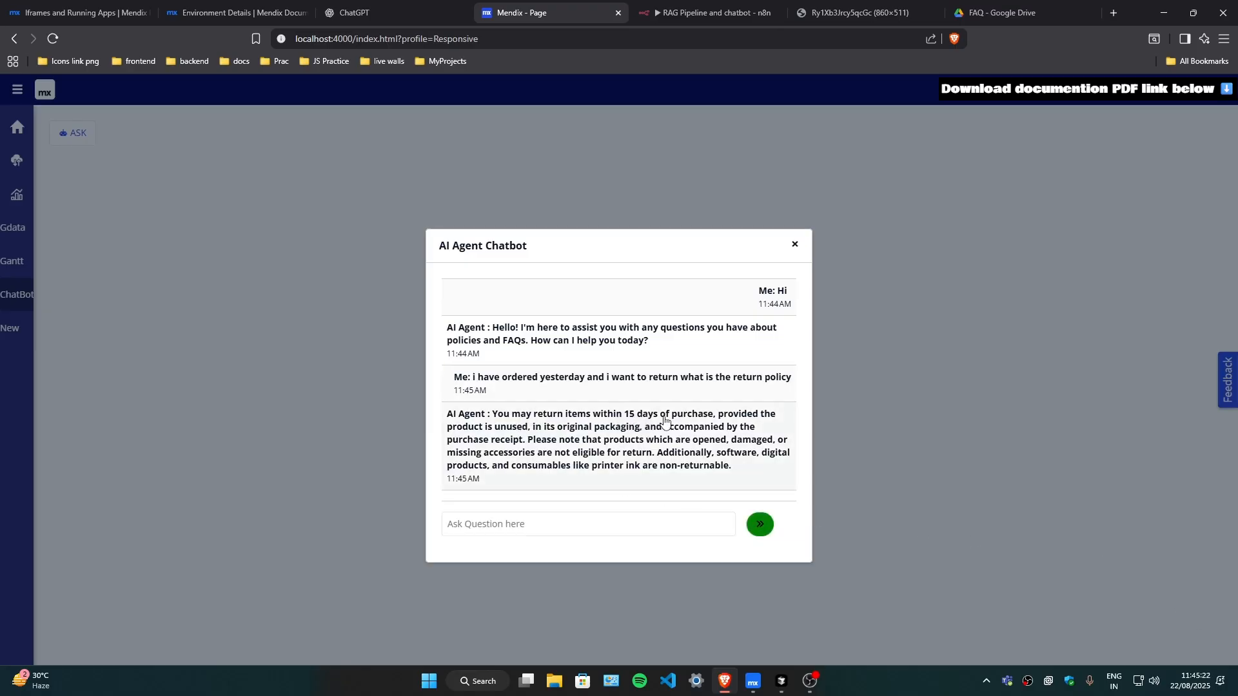
left_click_drag(512, 426, 561, 405)
left_click(758, 474)
Switch to the OQL_Queries project in Mendix Studio Pro and expand the ChatBot module.
left_click(753, 681)
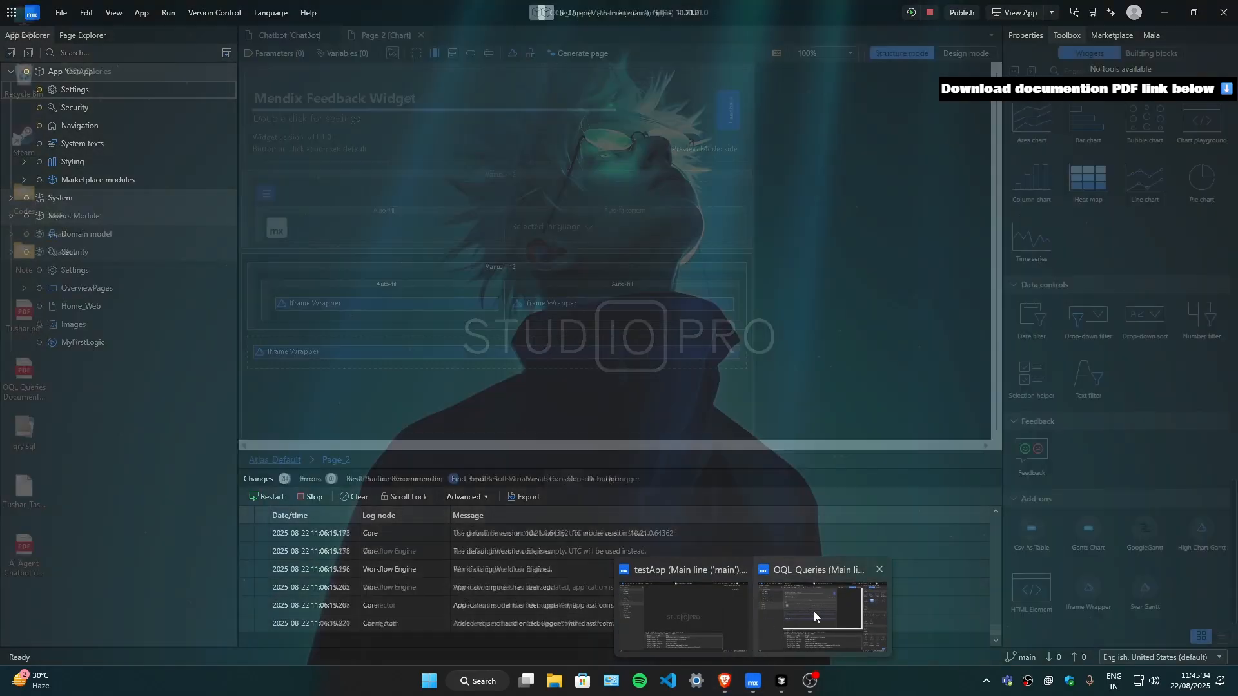
left_click(814, 611)
double_click(49, 250)
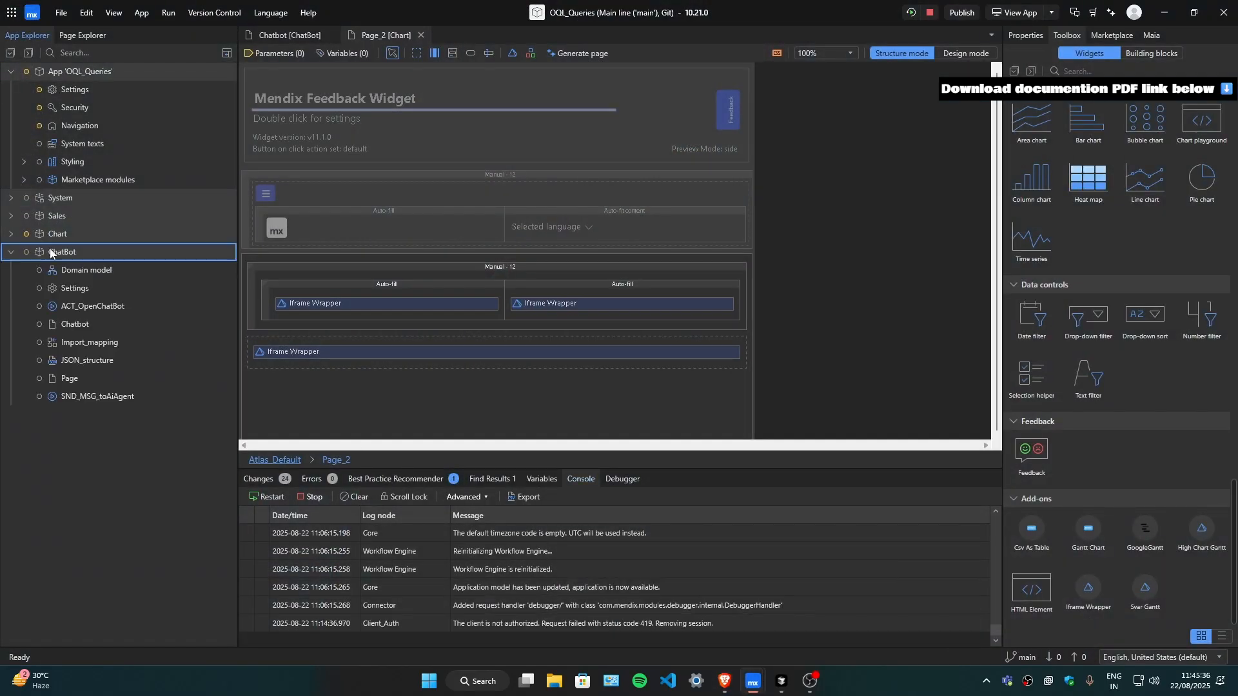
Open the ChatBot module's domain model and move the Message and ChatInput entities closer to ChatSession.
double_click(61, 269)
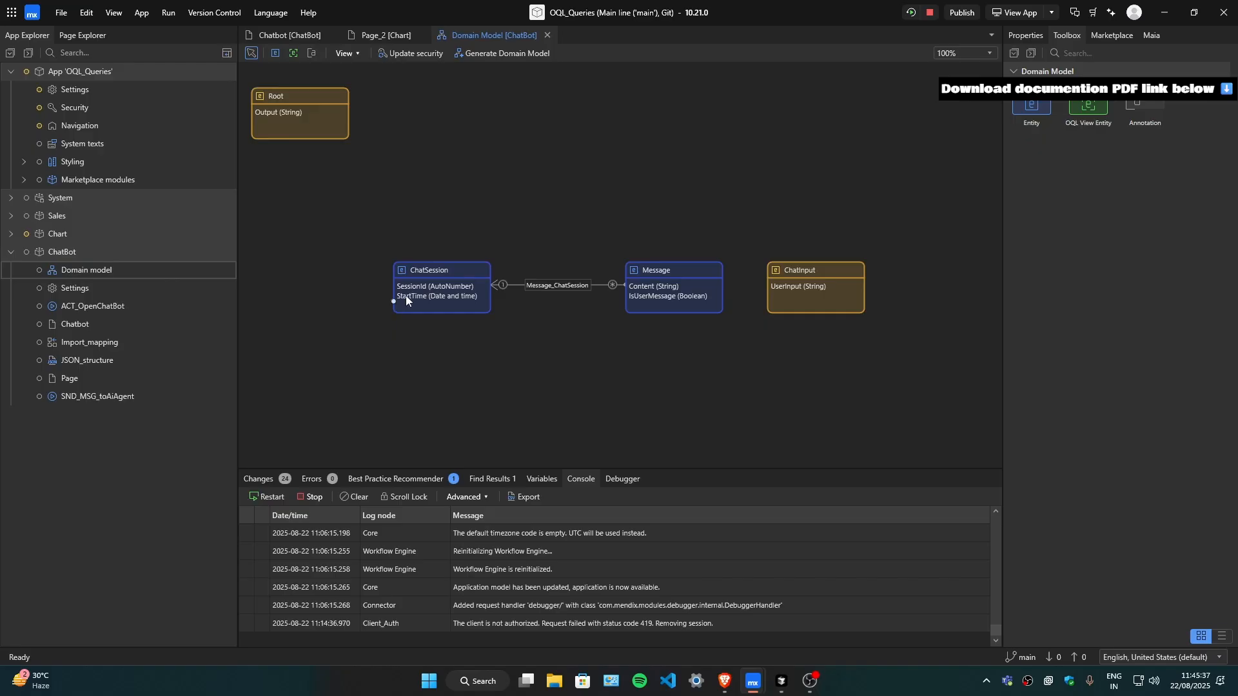
left_click(425, 268)
left_click_drag(667, 269, 652, 273)
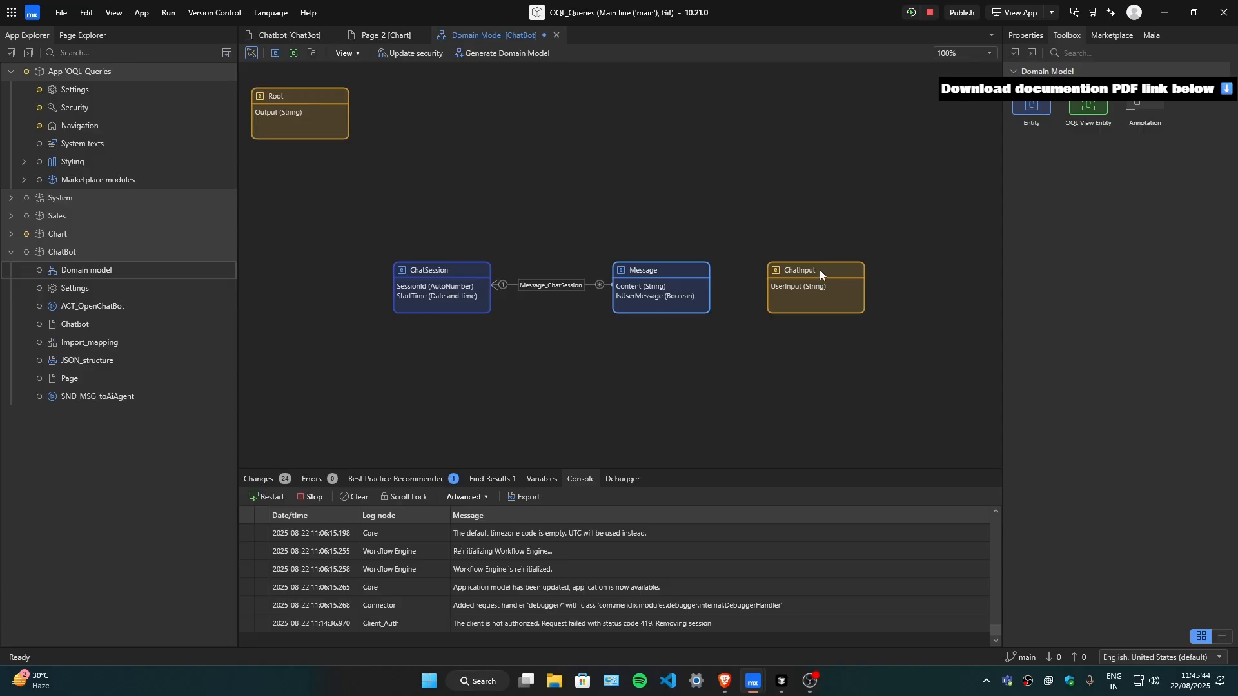
left_click_drag(819, 270, 787, 267)
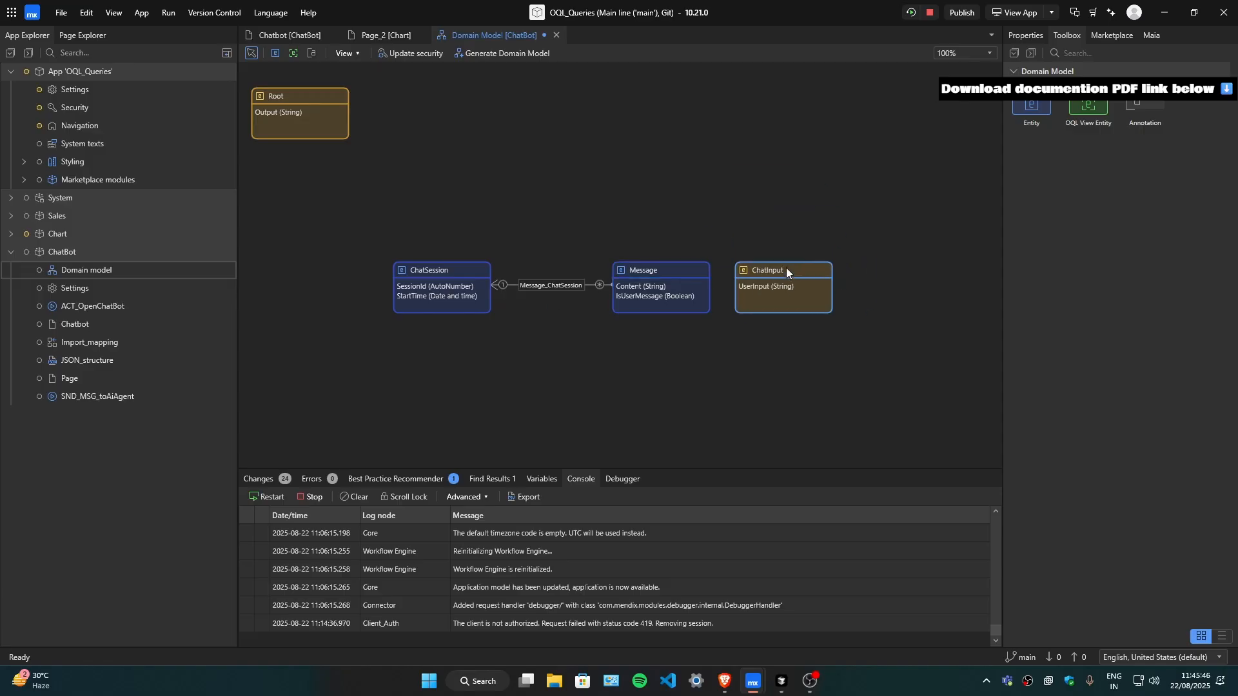
left_click(761, 288)
Switch to the chatbot page in the browser to examine its question field, and return to the ChatInput entity in Studio Pro.
left_click(726, 682)
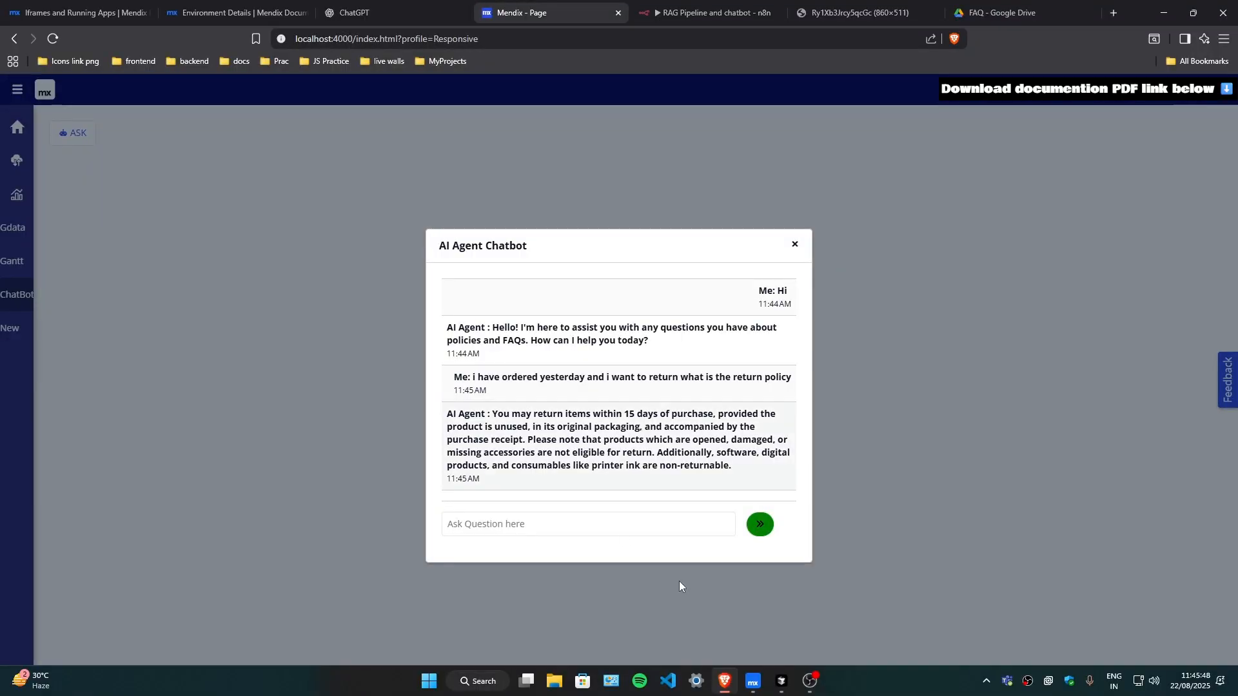
left_click(495, 524)
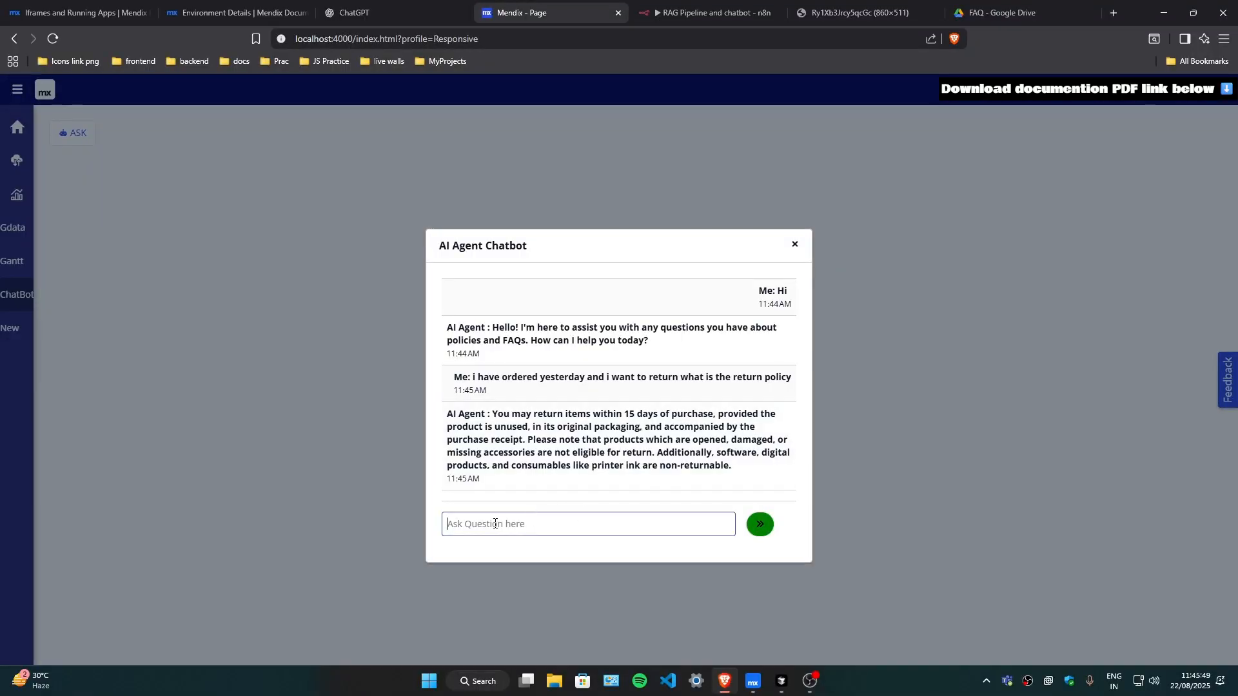
left_click(725, 680)
left_click(783, 261)
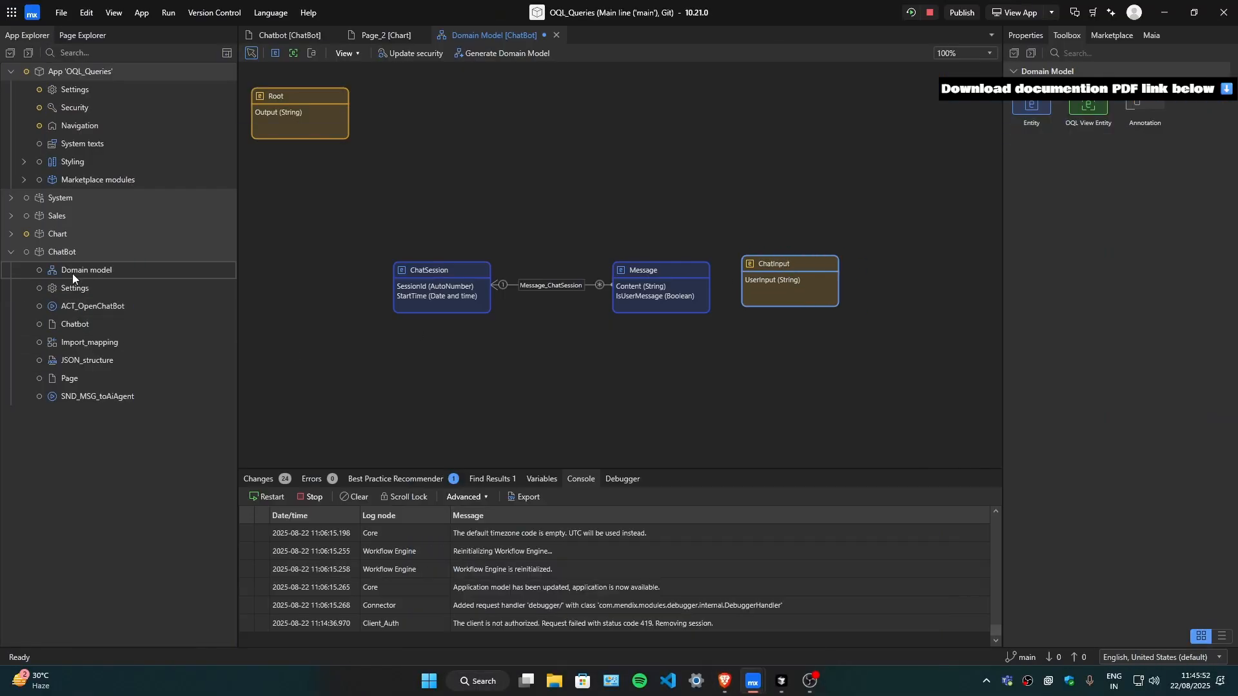
Open the ChatBot module's Chatbot page and examine its message list view.
left_click(78, 382)
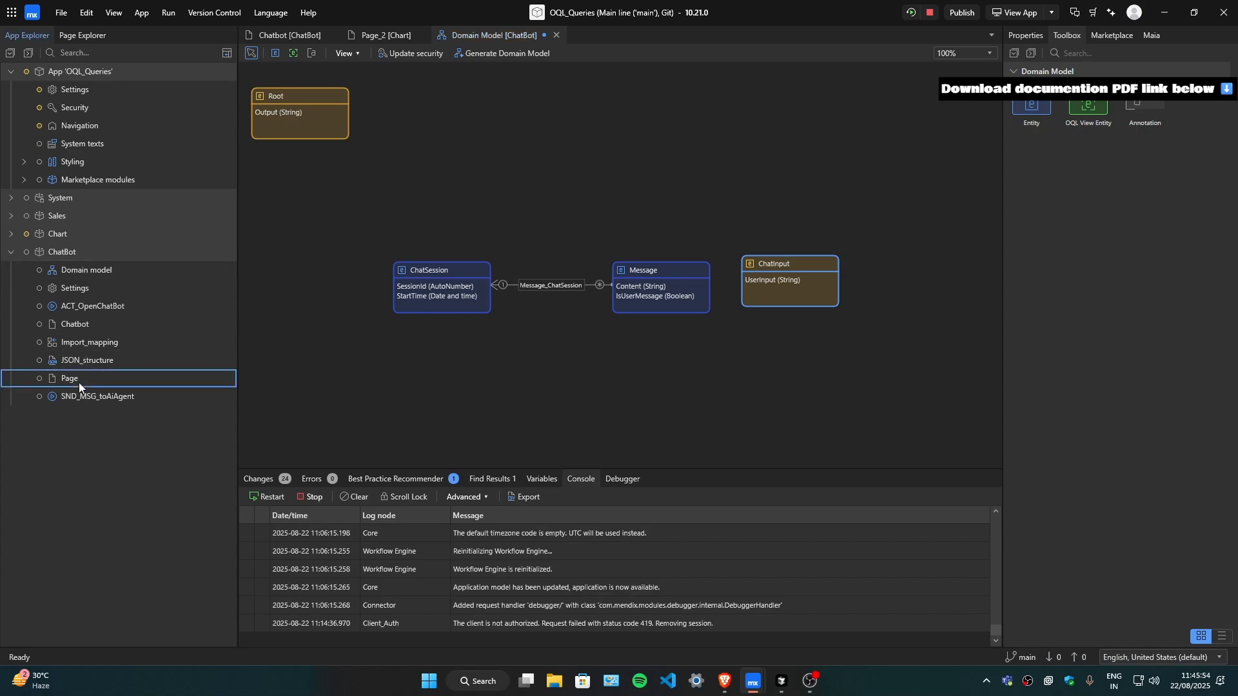
double_click(86, 324)
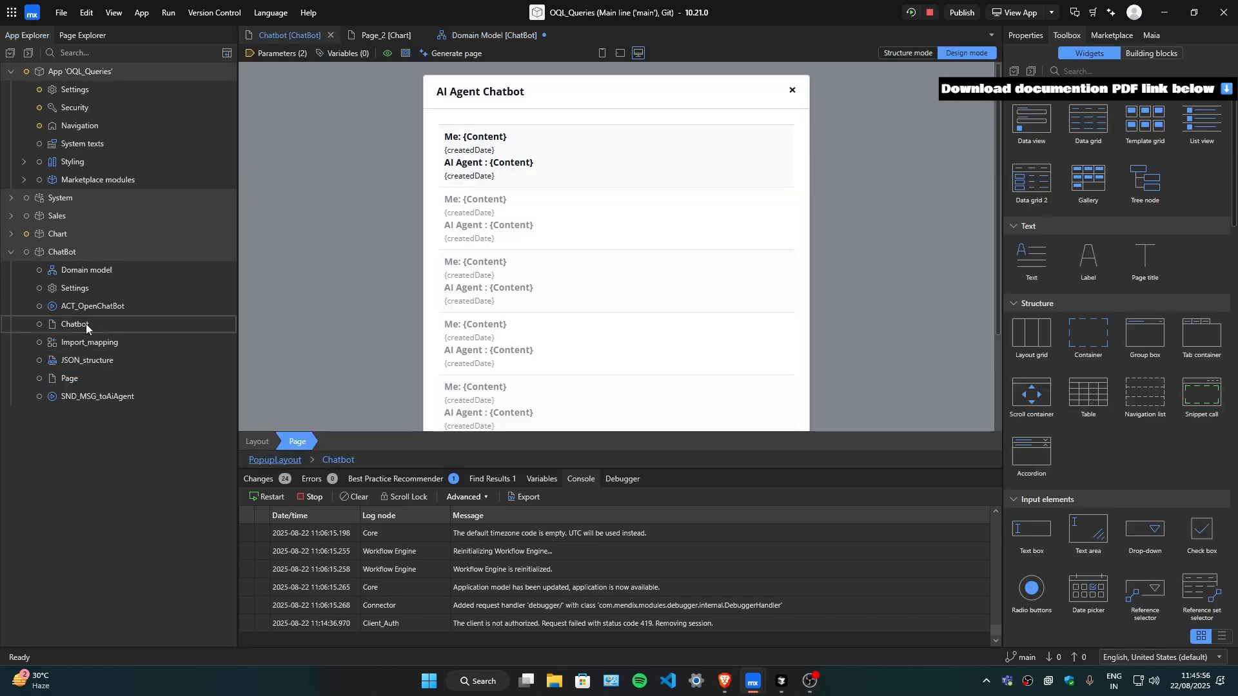
scroll(619, 308, "down", 3)
scroll(627, 305, "up", 3)
scroll(543, 225, "down", 1)
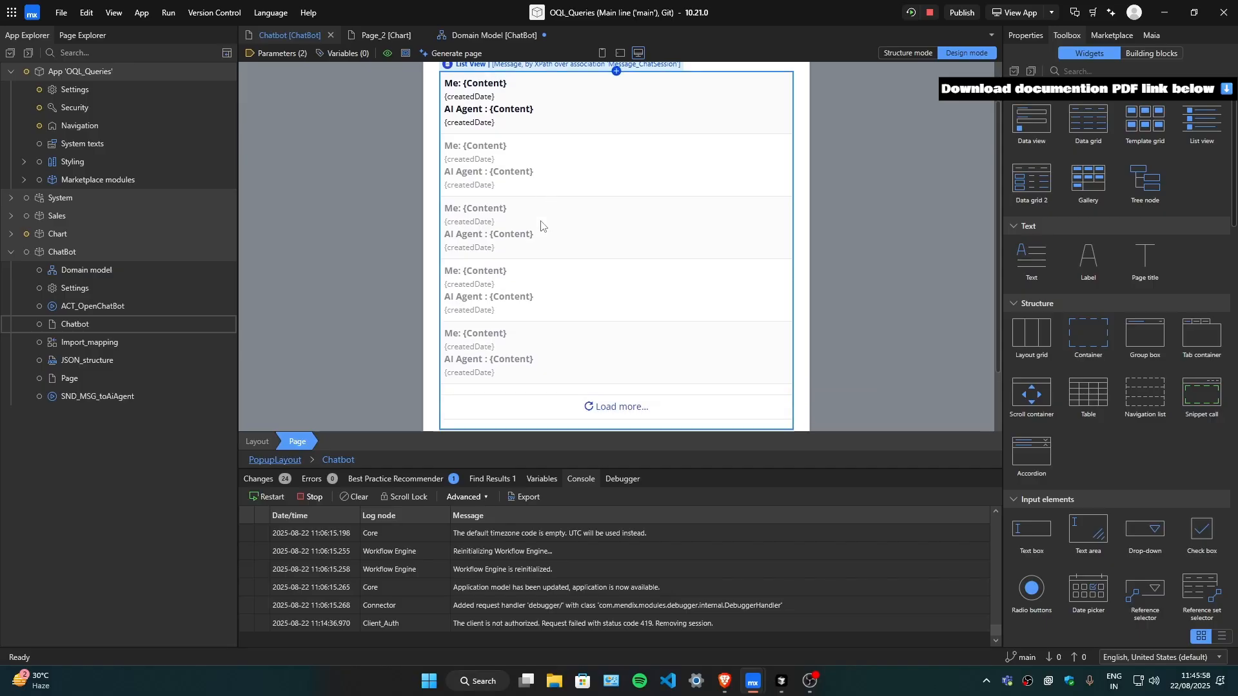
scroll(703, 251, "up", 1)
Open the ACT_OpenChatBot and SND_MSG_toAiAgent microflows and shift the latter's first Create Message and Create String variable activities slightly left.
double_click(88, 304)
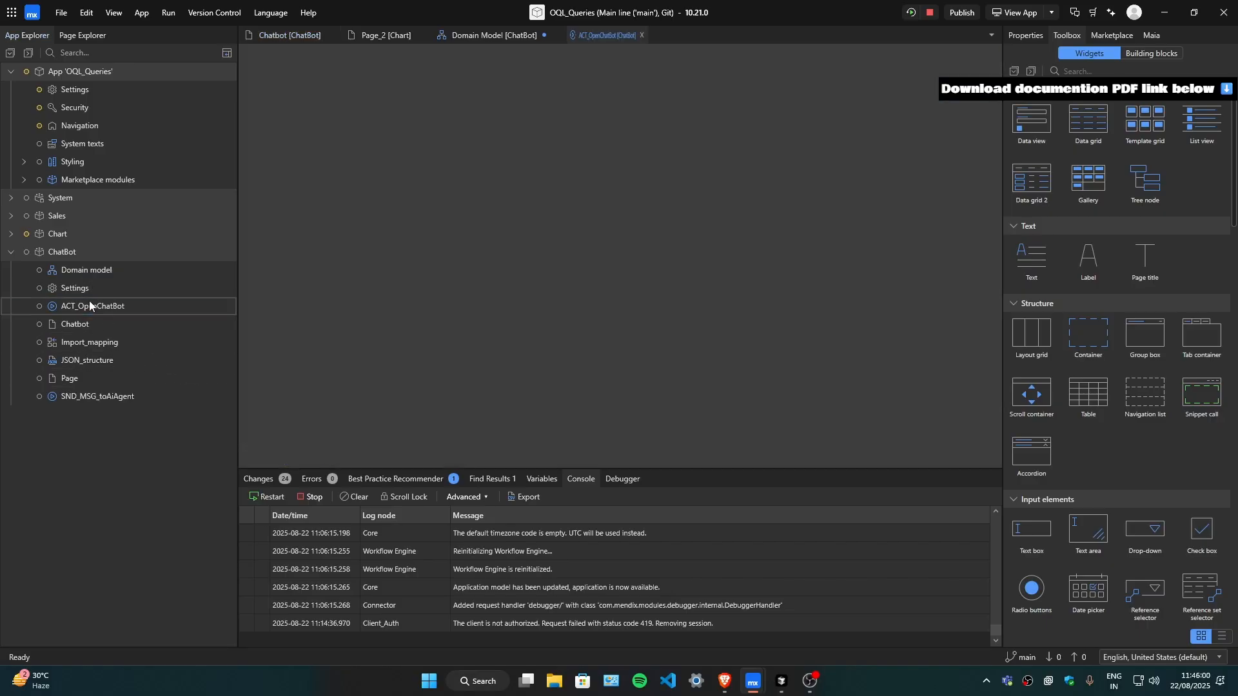
double_click(70, 396)
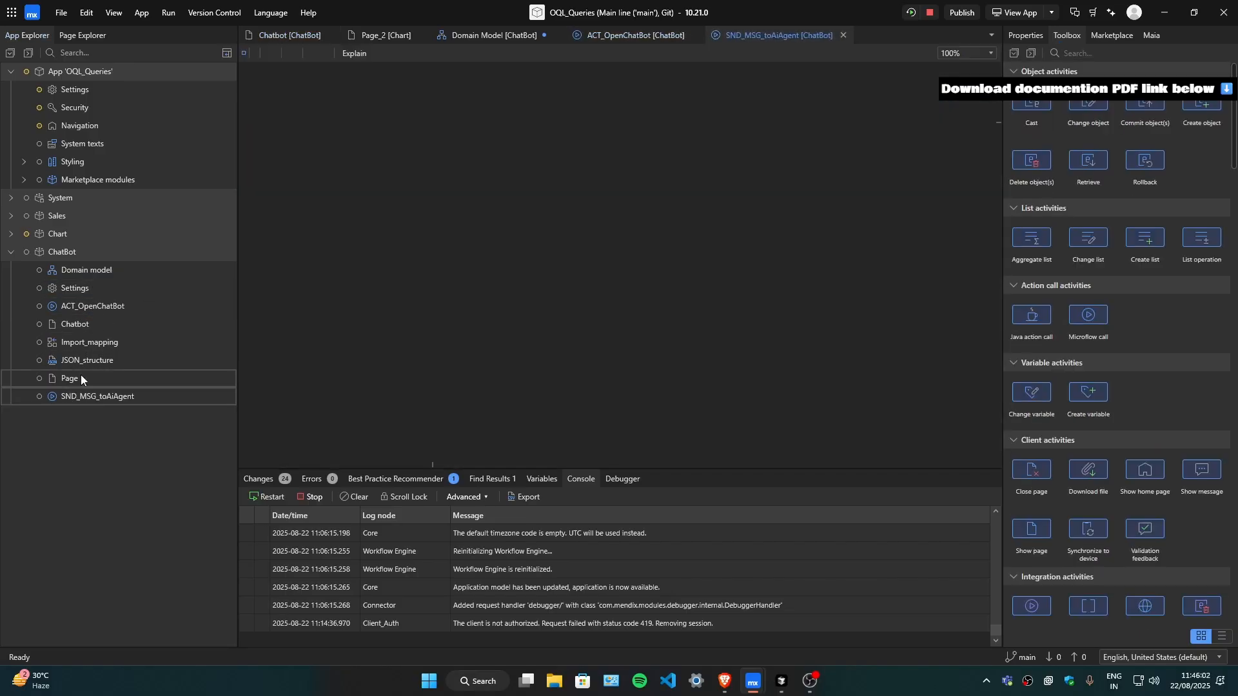
left_click(346, 256)
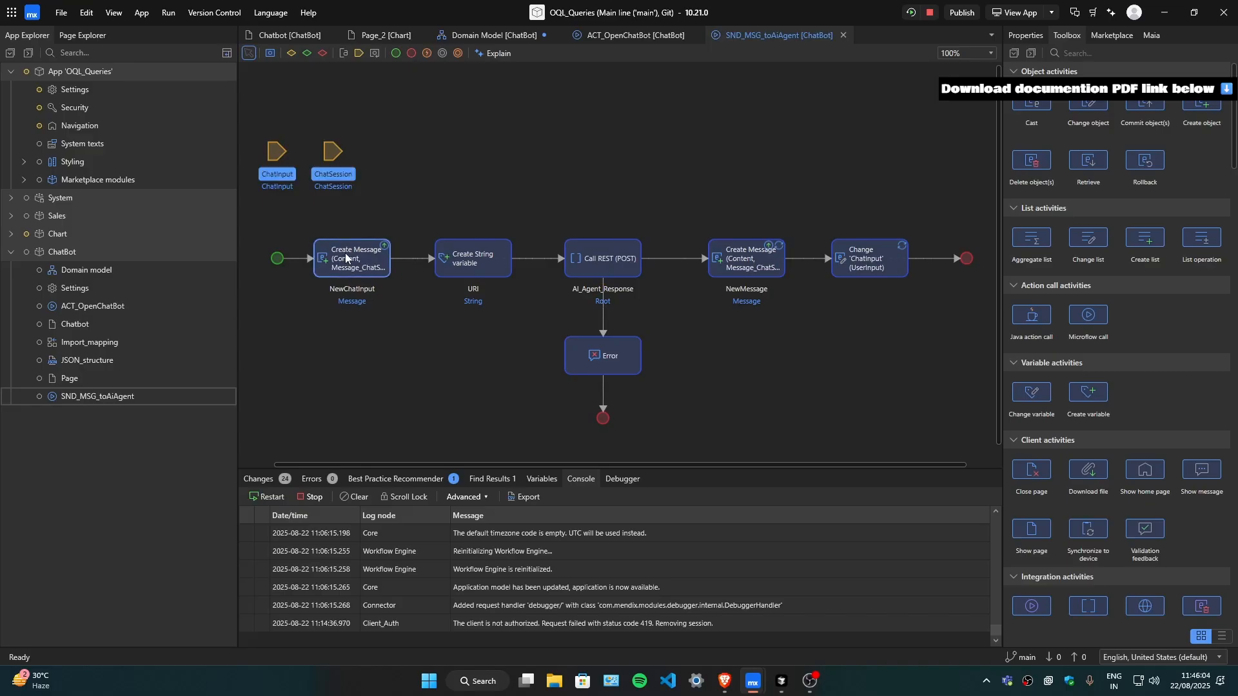
left_click_drag(346, 256, 343, 270)
left_click(342, 257)
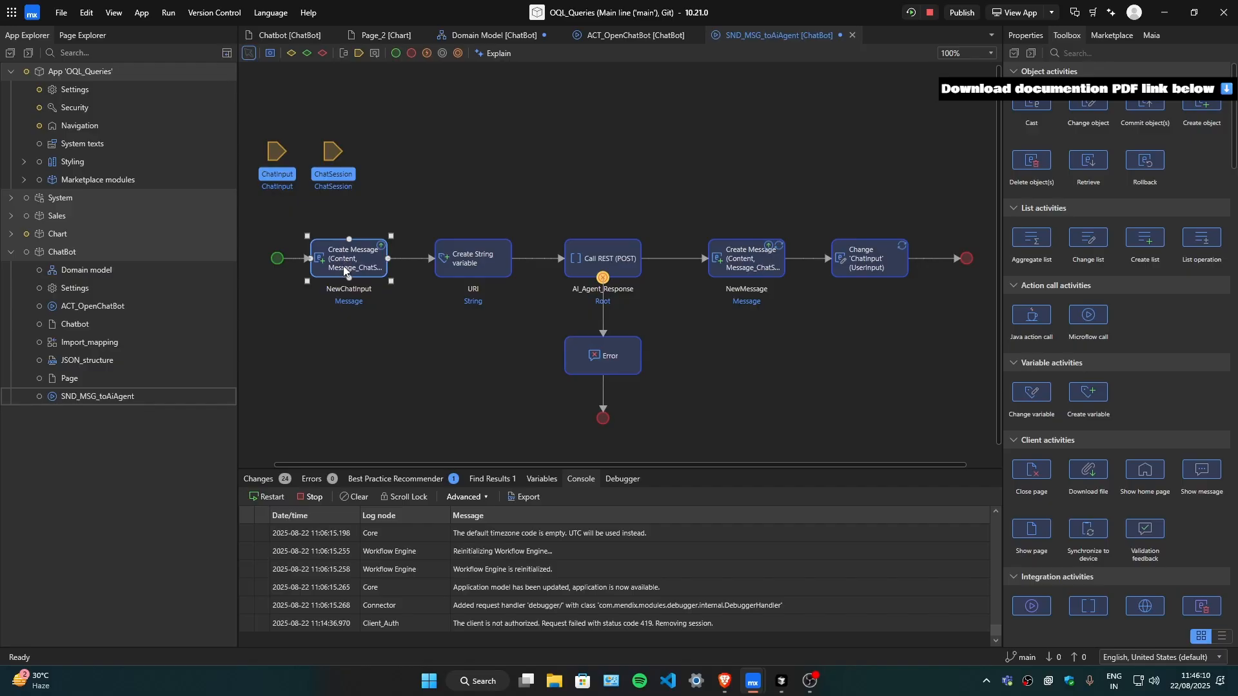
left_click_drag(480, 254, 476, 253)
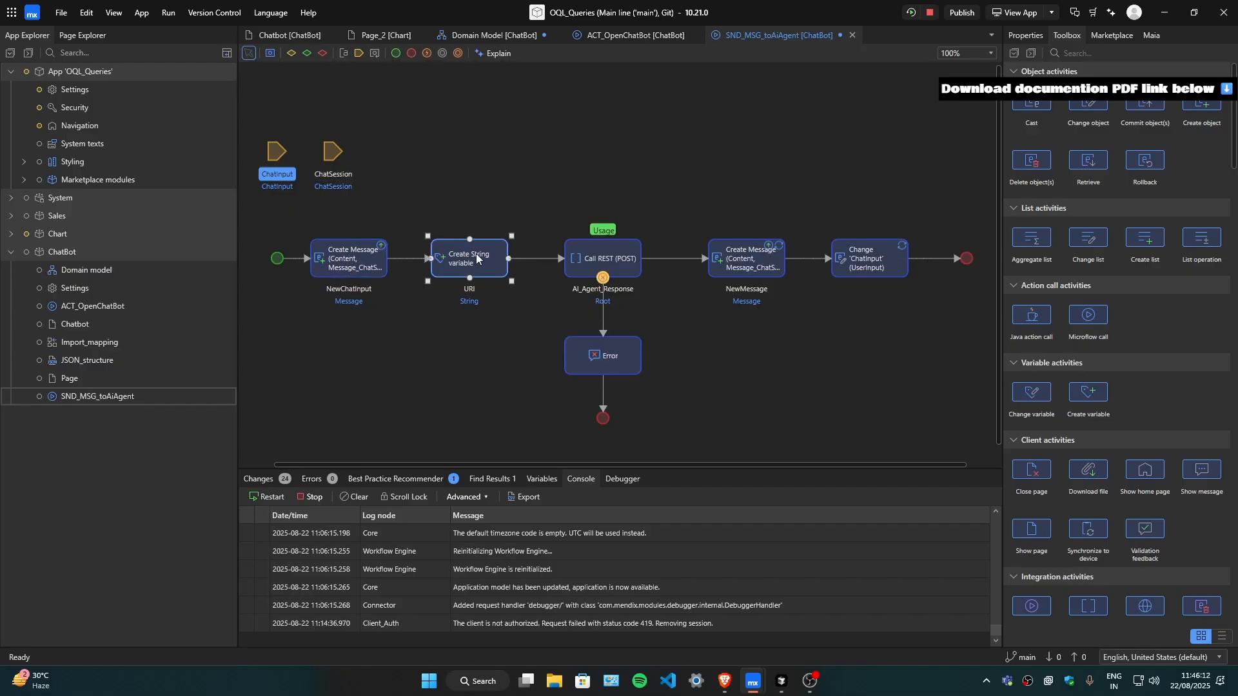
Review the Call REST (POST) activity's general settings and the n8n webhook workflow in the browser, and return to the microflow.
double_click(610, 257)
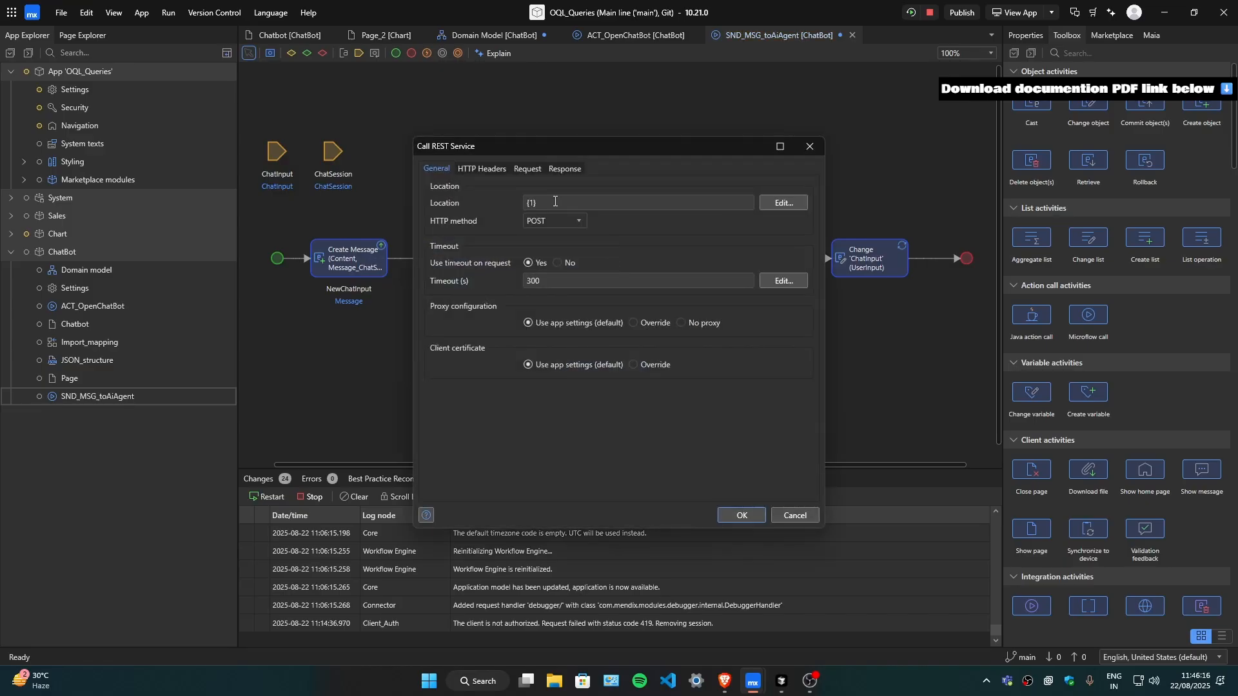
left_click(810, 146)
left_click(725, 681)
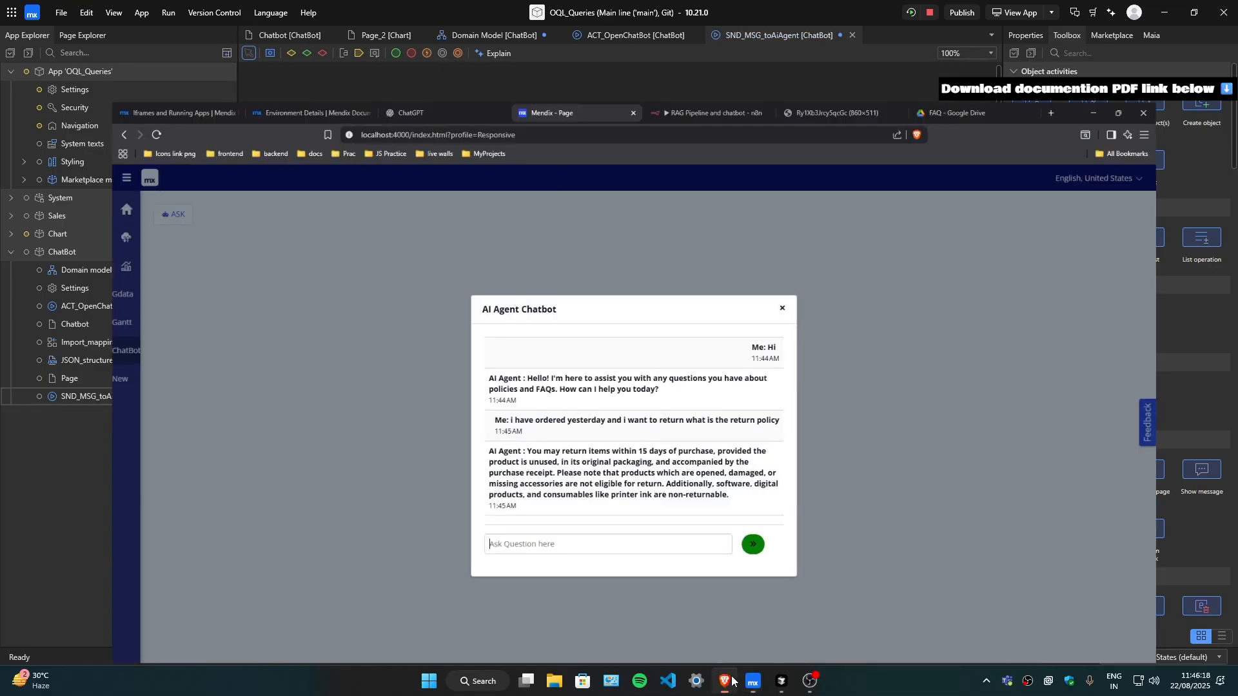
left_click(709, 12)
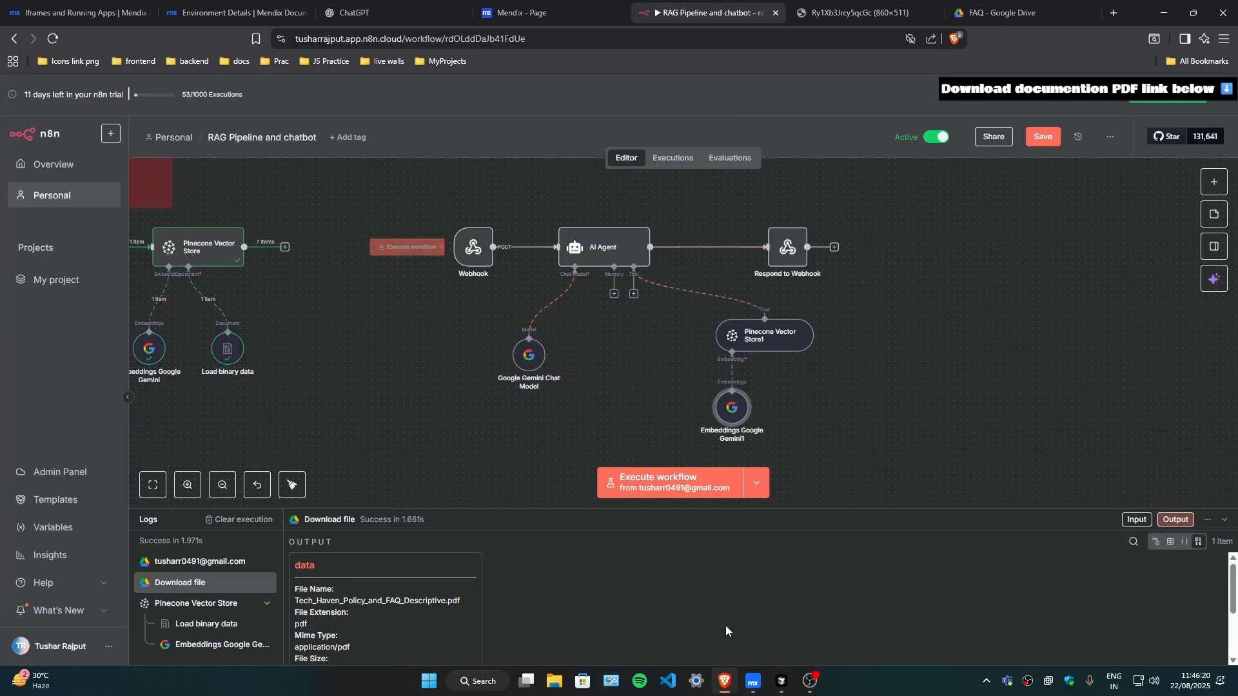
left_click(722, 682)
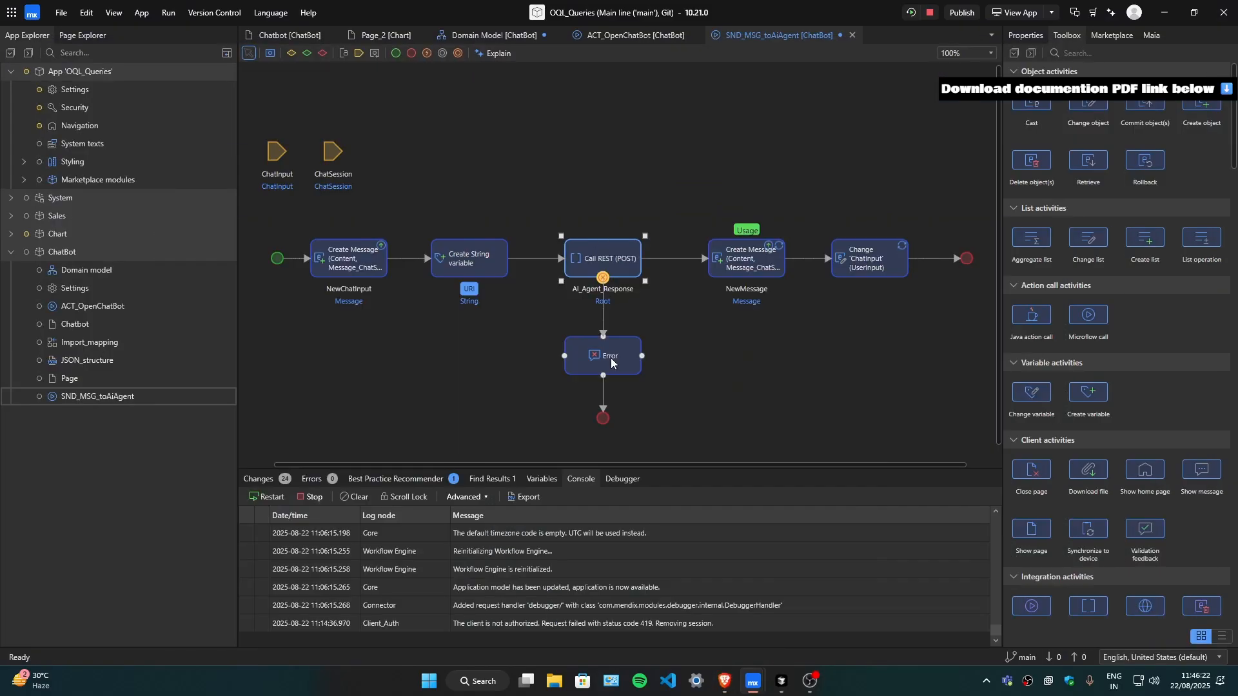
Move the Error activity slightly down and review the member values of the NewMessage Create Message activity without changing them.
left_click_drag(611, 359, 612, 369)
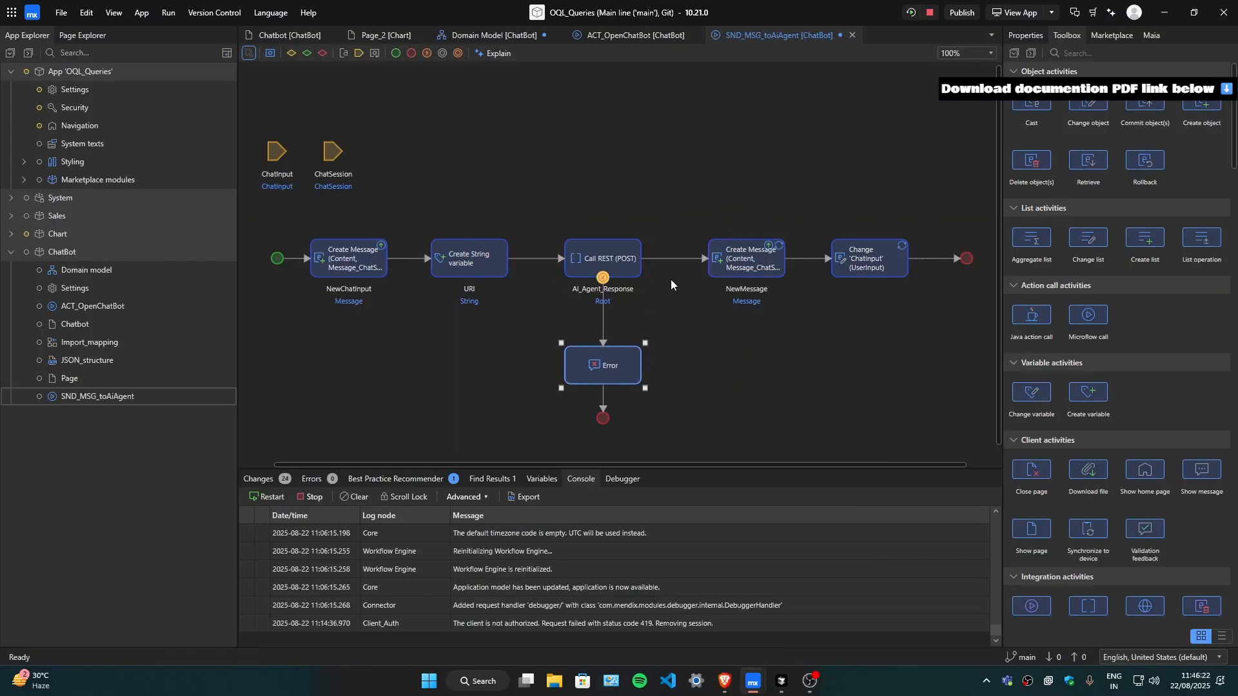
double_click(760, 262)
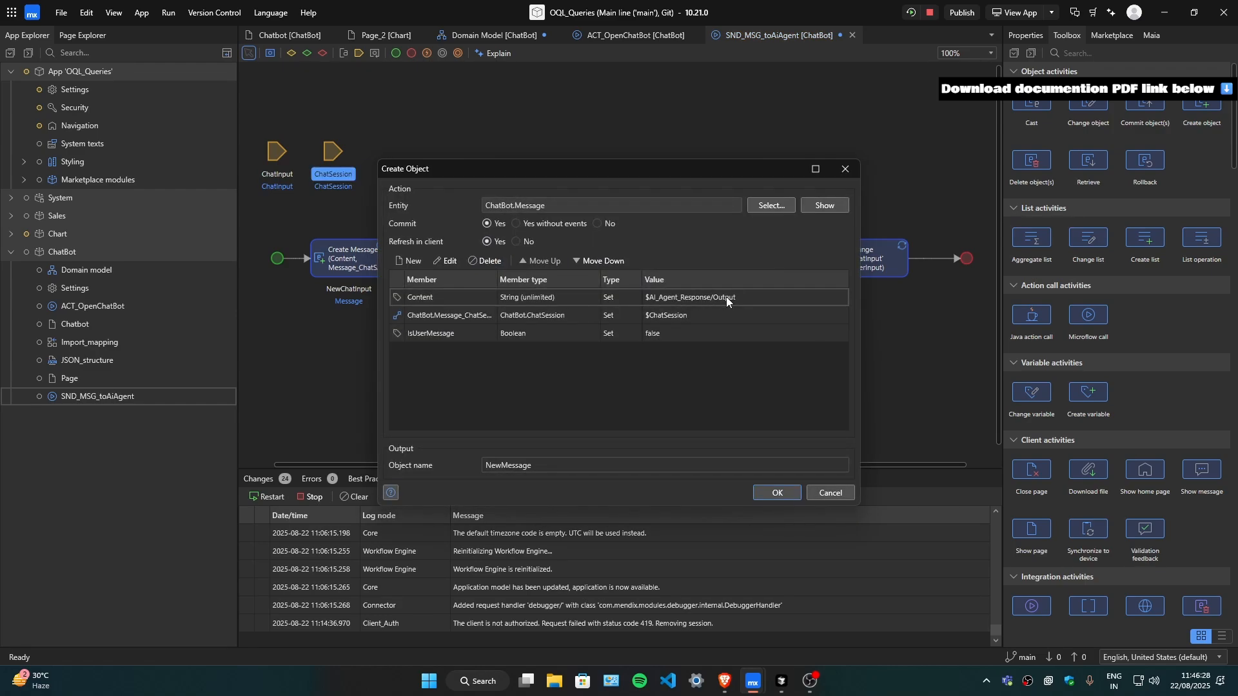
left_click(844, 169)
Shift the NewChatInput activity slightly left and point out the NewMessage and Change 'ChatInput' activities in the microflow.
left_click_drag(370, 264, 358, 262)
left_click(730, 250)
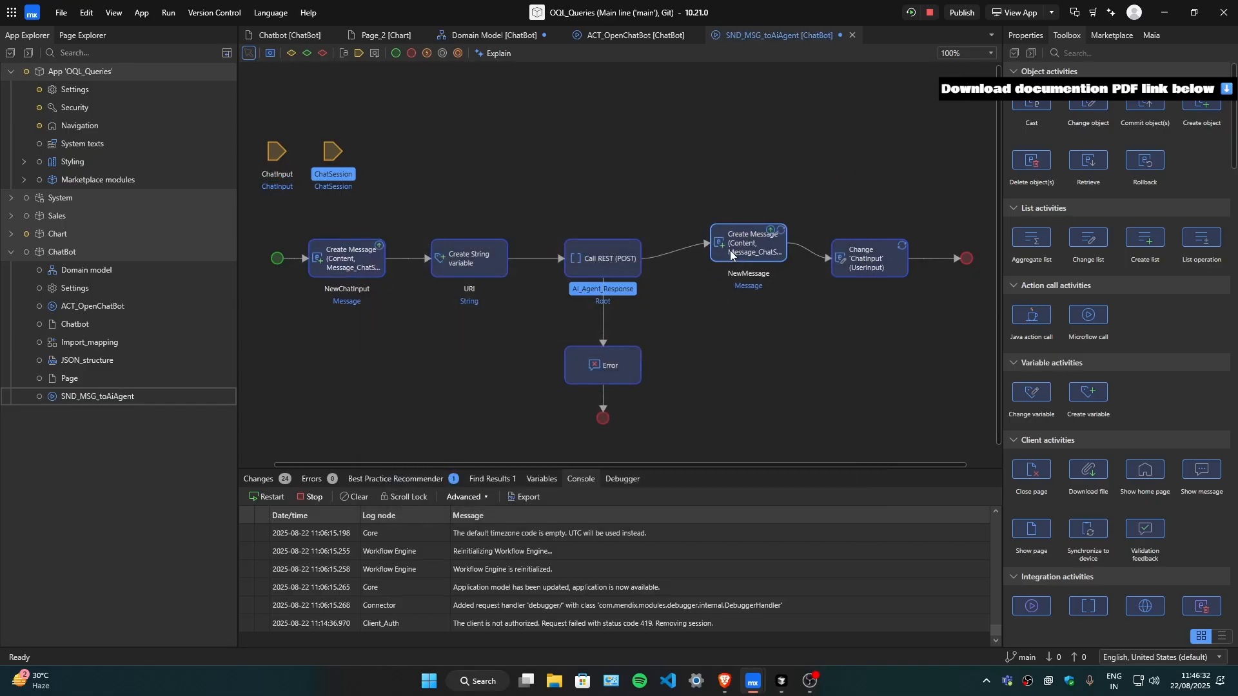
left_click(857, 252)
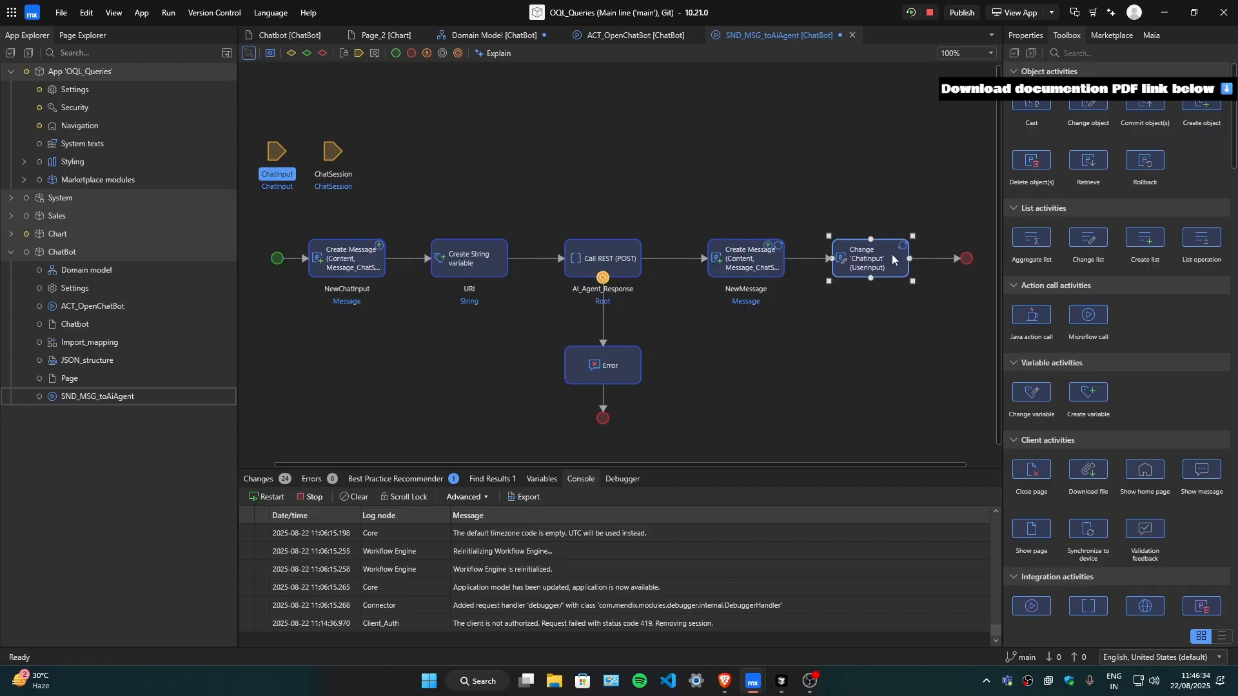
Switch to the browser and go from the n8n workflow to the Mendix chatbot page.
left_click(725, 681)
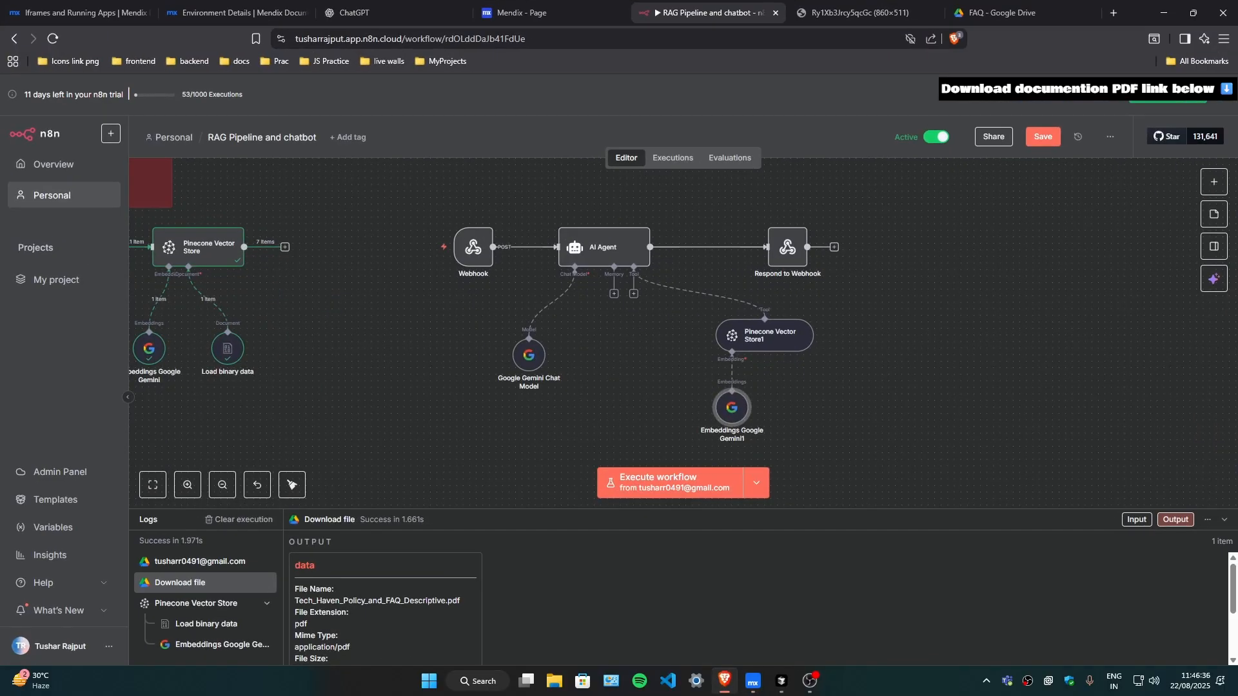
left_click(607, 9)
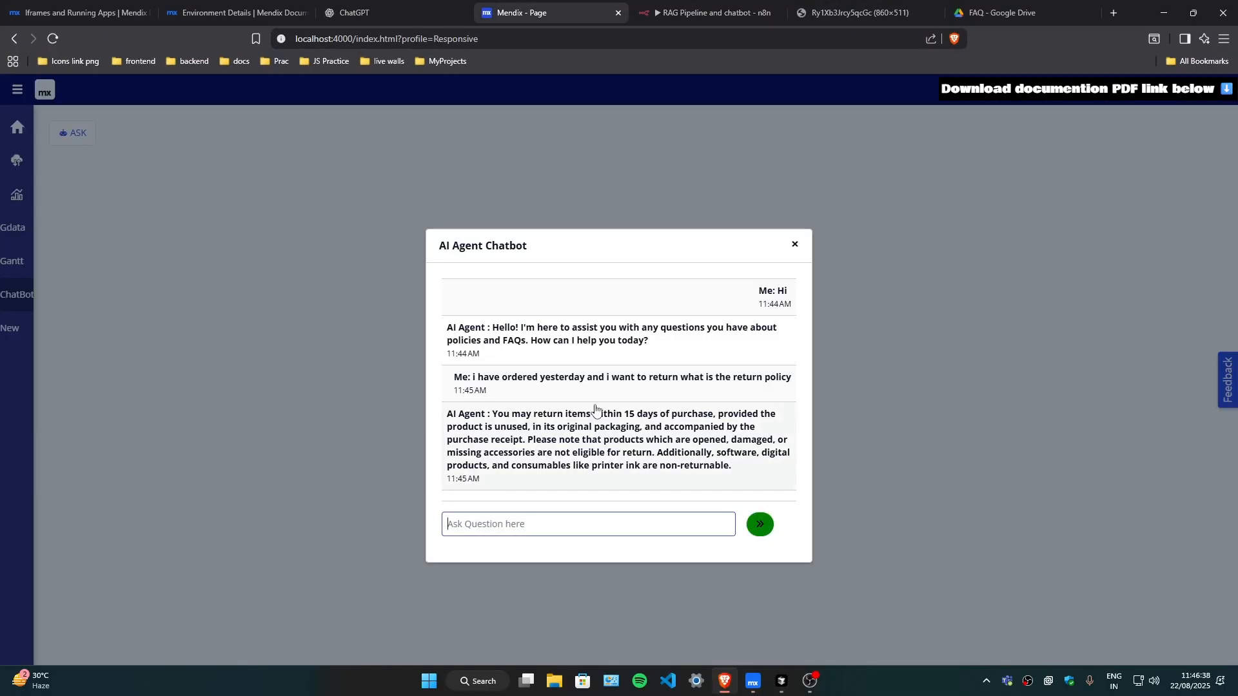